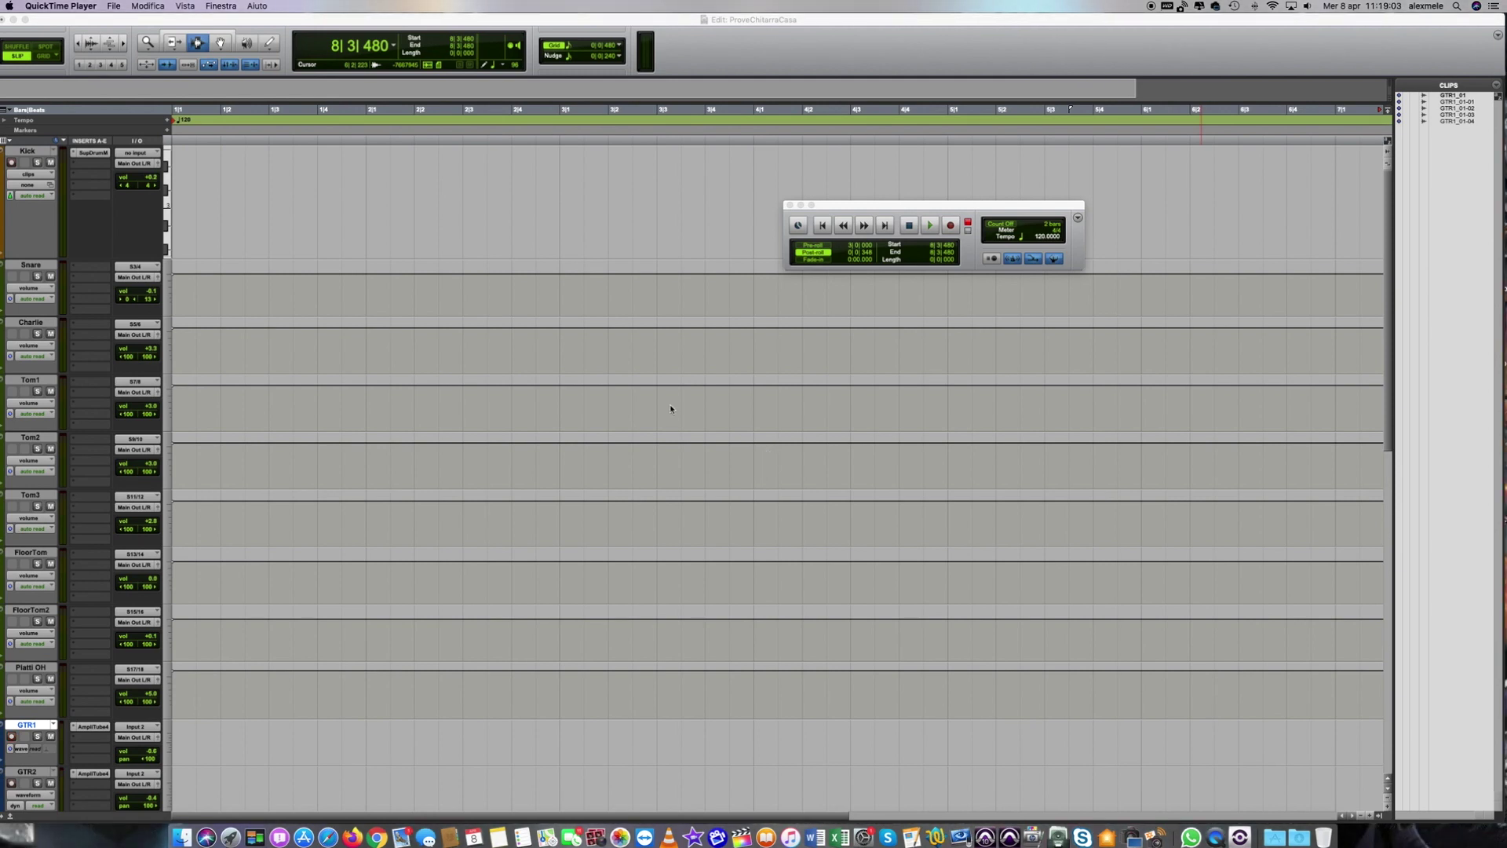
# Place the edit cursor on the GTR1 track at about 2|1|733.
pyautogui.scroll(-5, 670, 409)
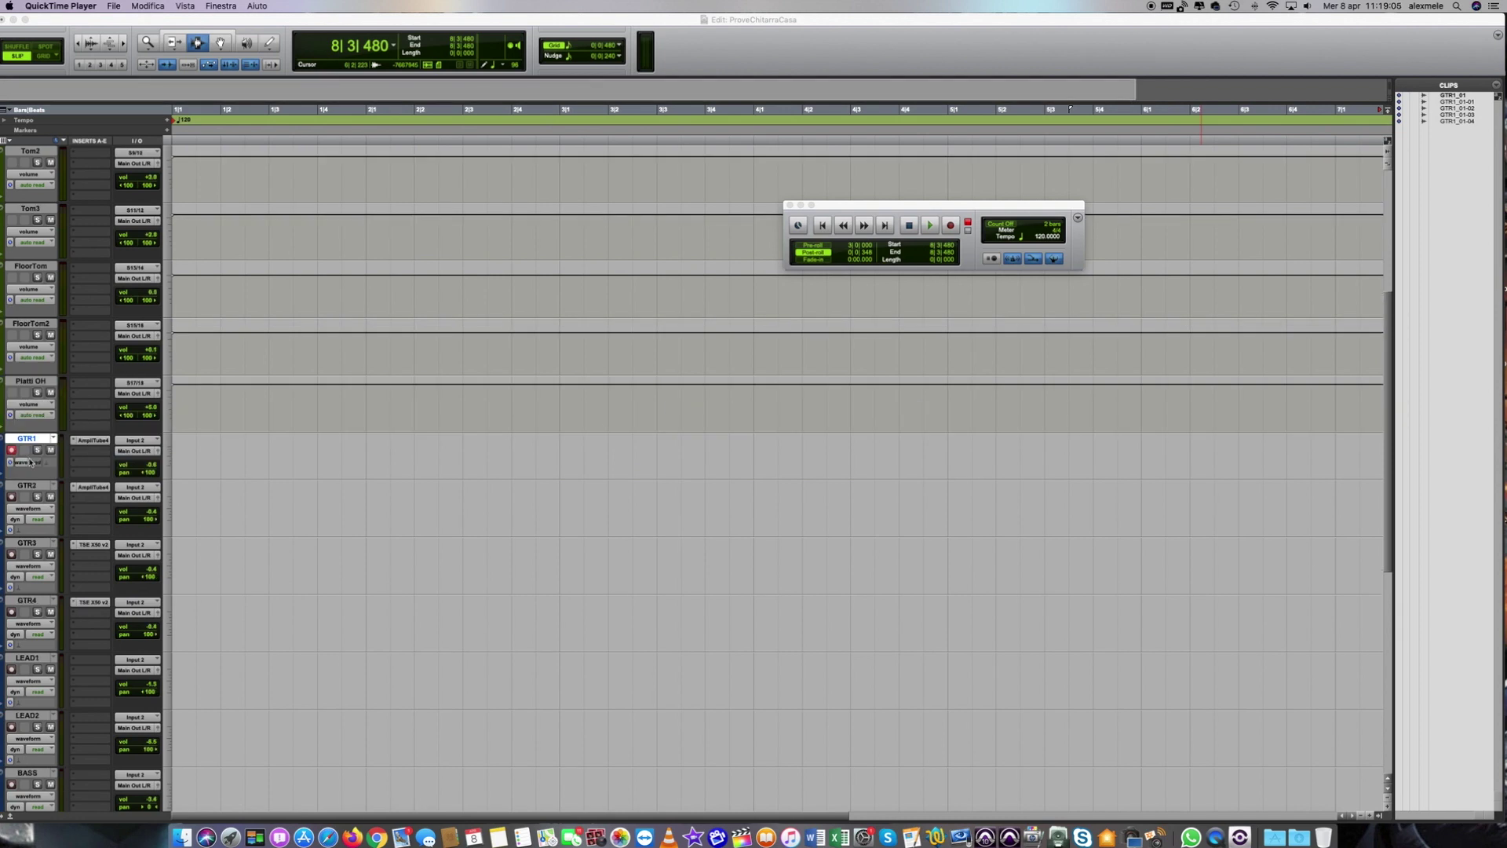
pyautogui.click(30, 462)
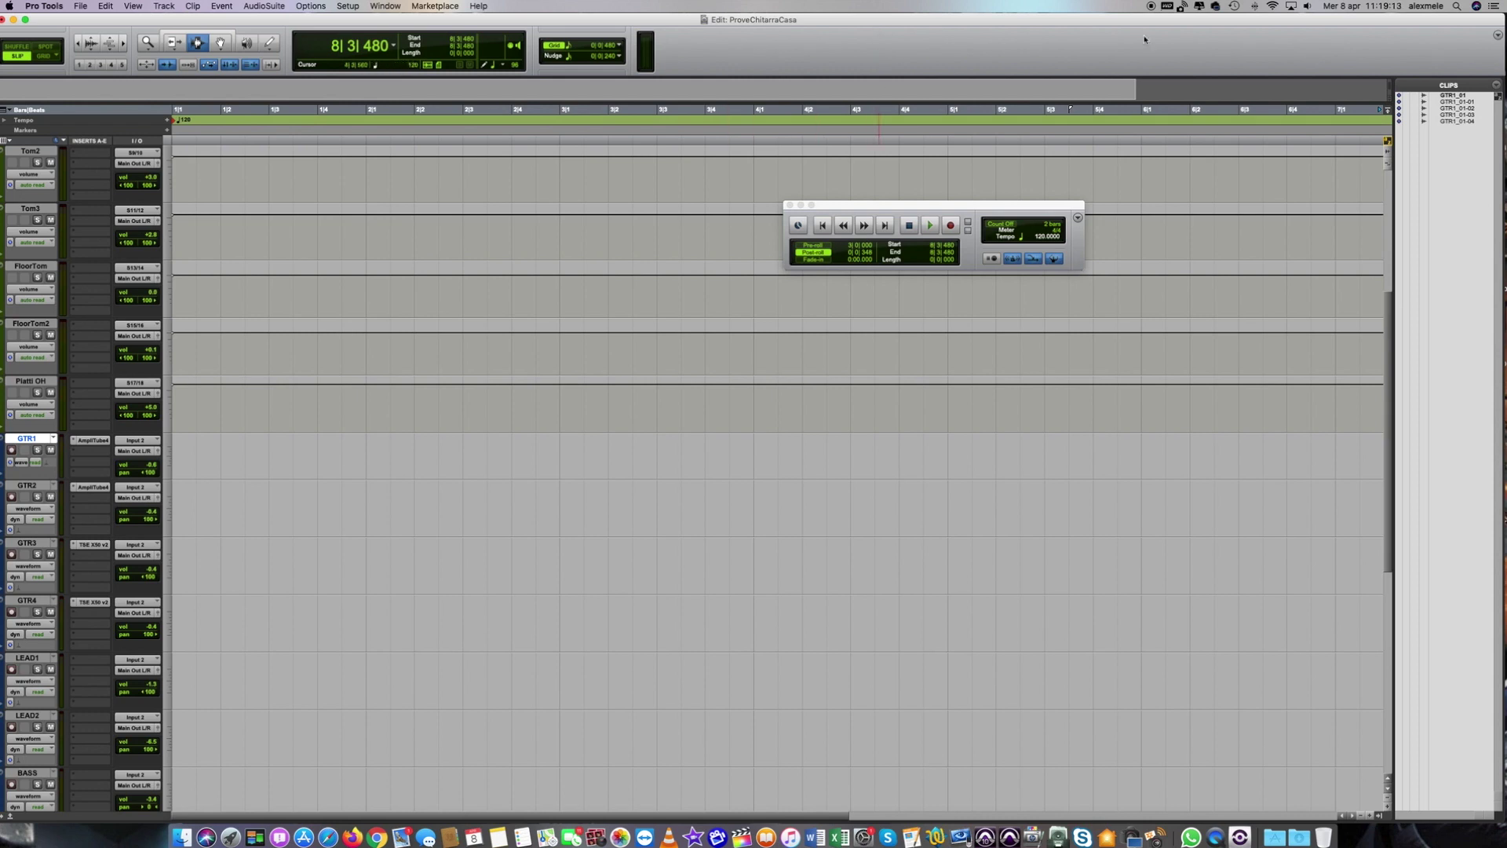
pyautogui.moveTo(1498, 23); pyautogui.dragTo(1503, 17)
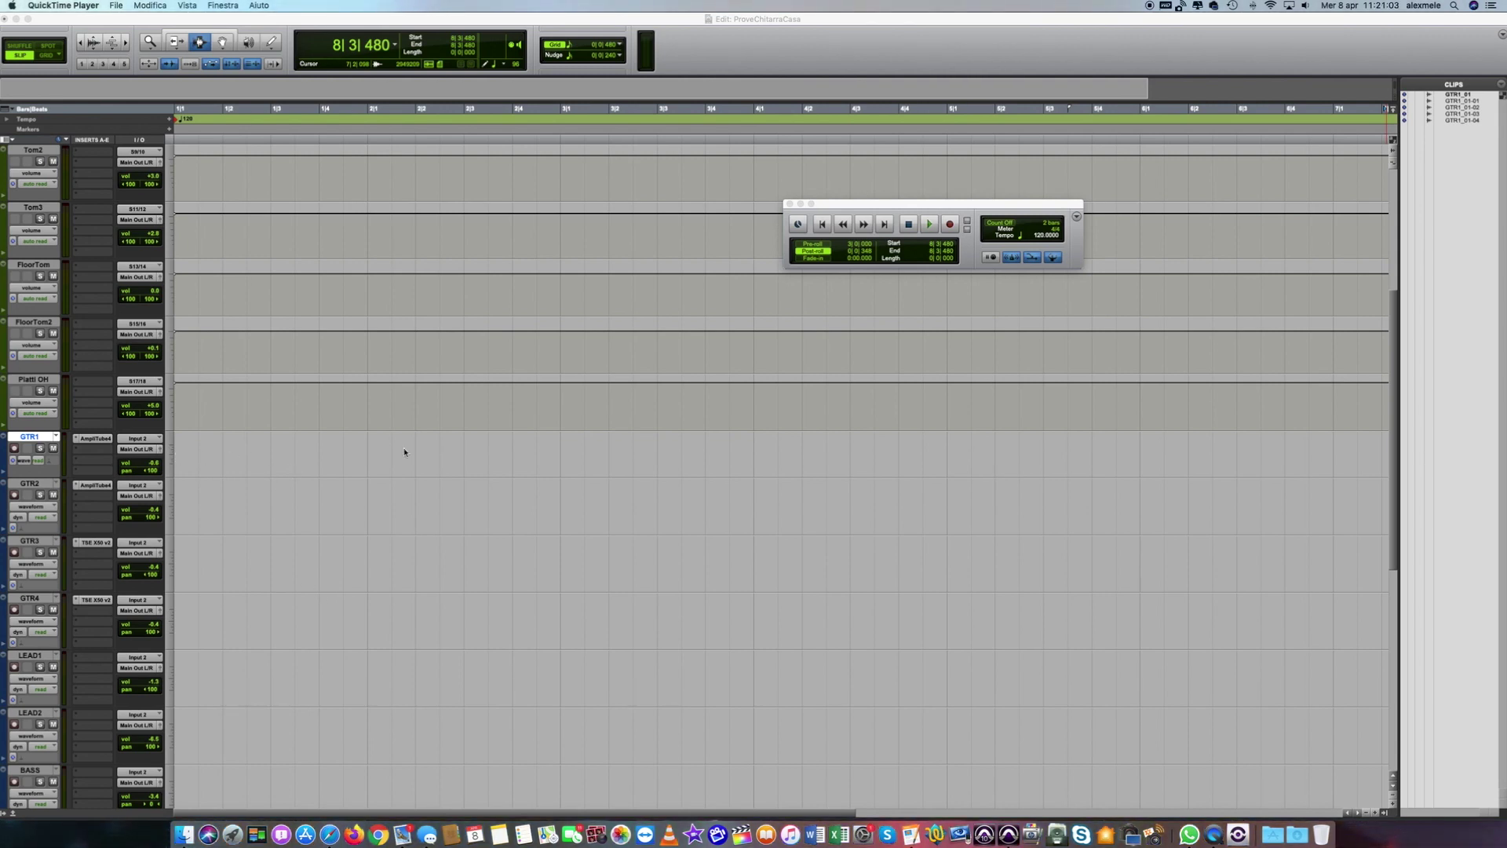
pyautogui.click(435, 508)
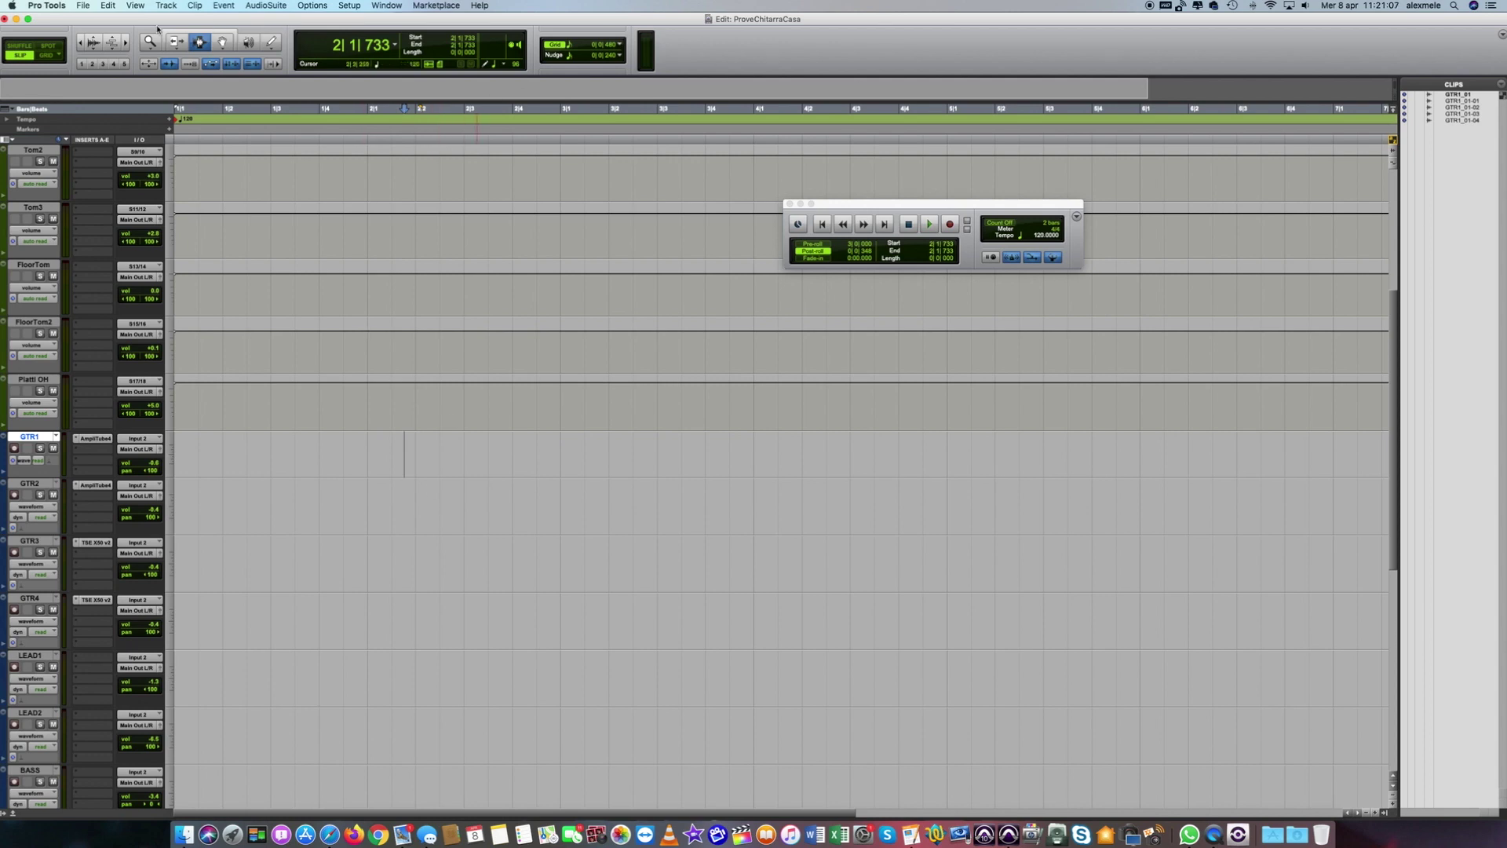
# Start a blank new session with BWF (.WAV), 44.1 kHz and 24 Bit, then cancel it before naming and saving.
pyautogui.click(84, 5)
pyautogui.click(94, 20)
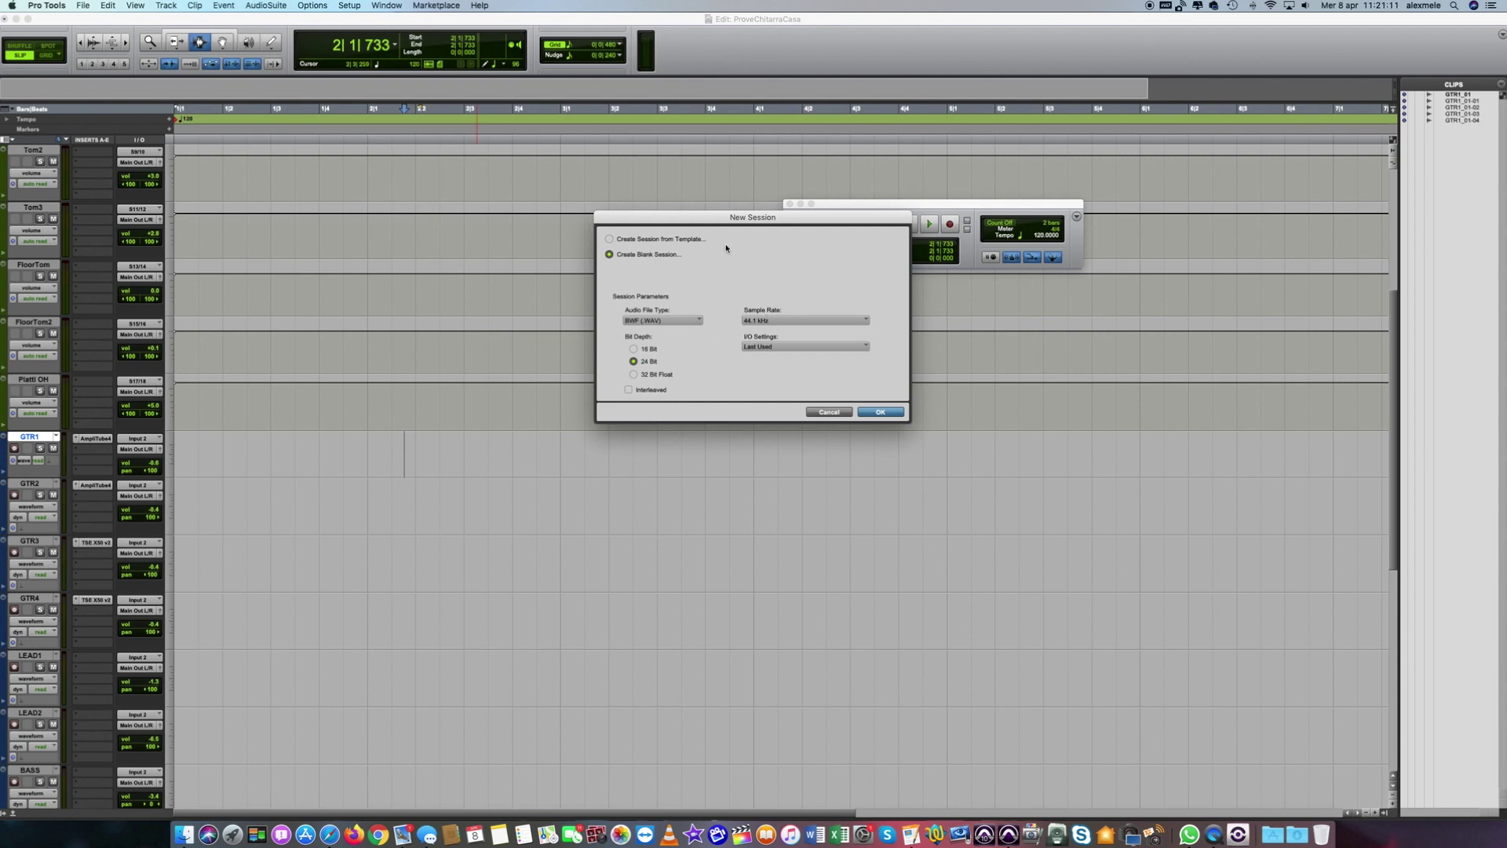
pyautogui.moveTo(697, 214); pyautogui.dragTo(659, 260)
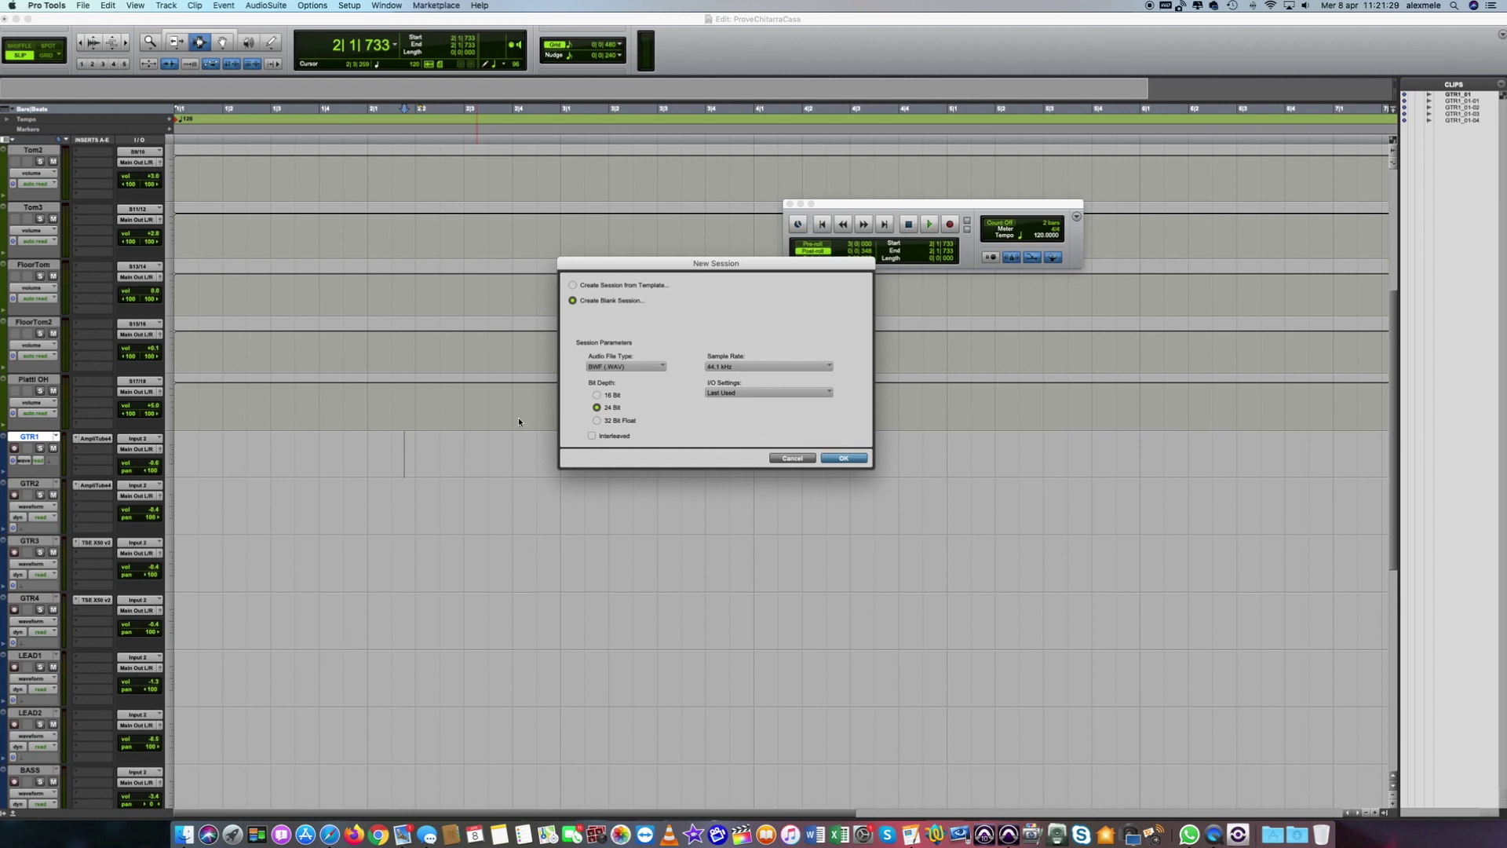
pyautogui.click(844, 458)
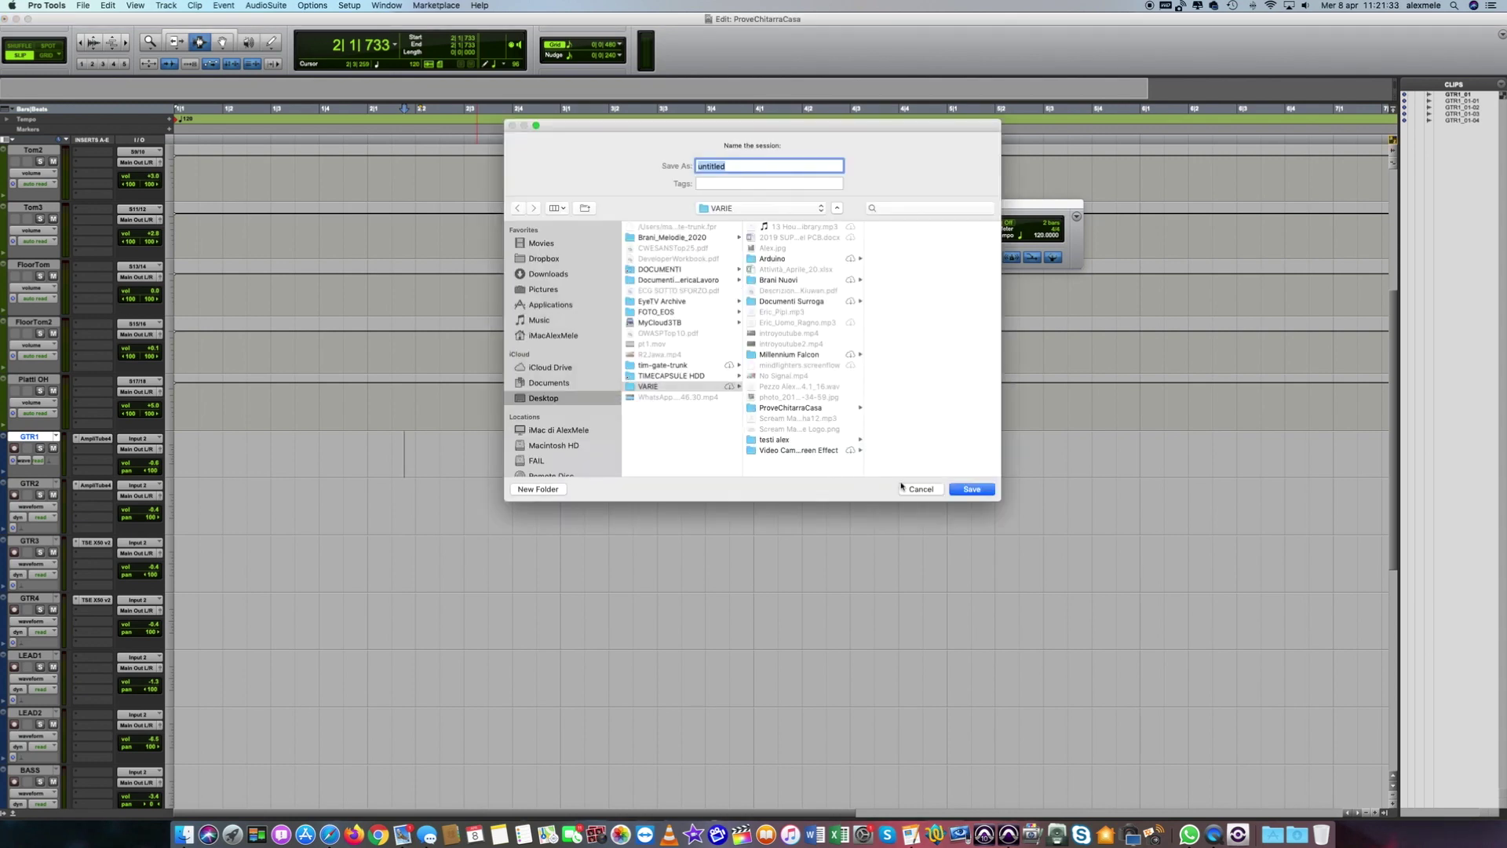
pyautogui.click(921, 490)
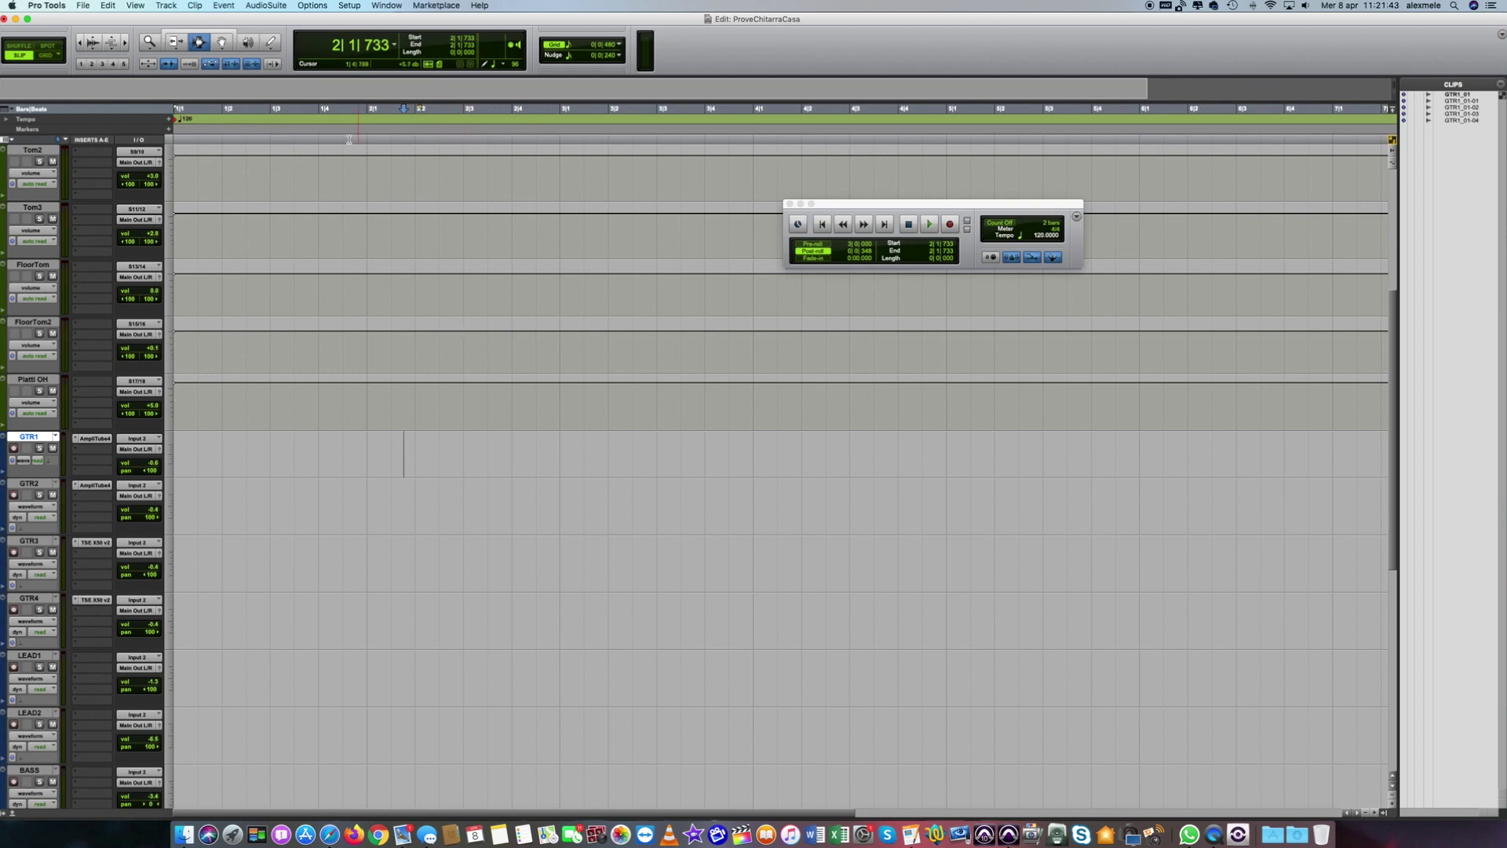
# Bring up the settings for creating one new mono audio track in samples, then cancel without creating it.
pyautogui.click(167, 6)
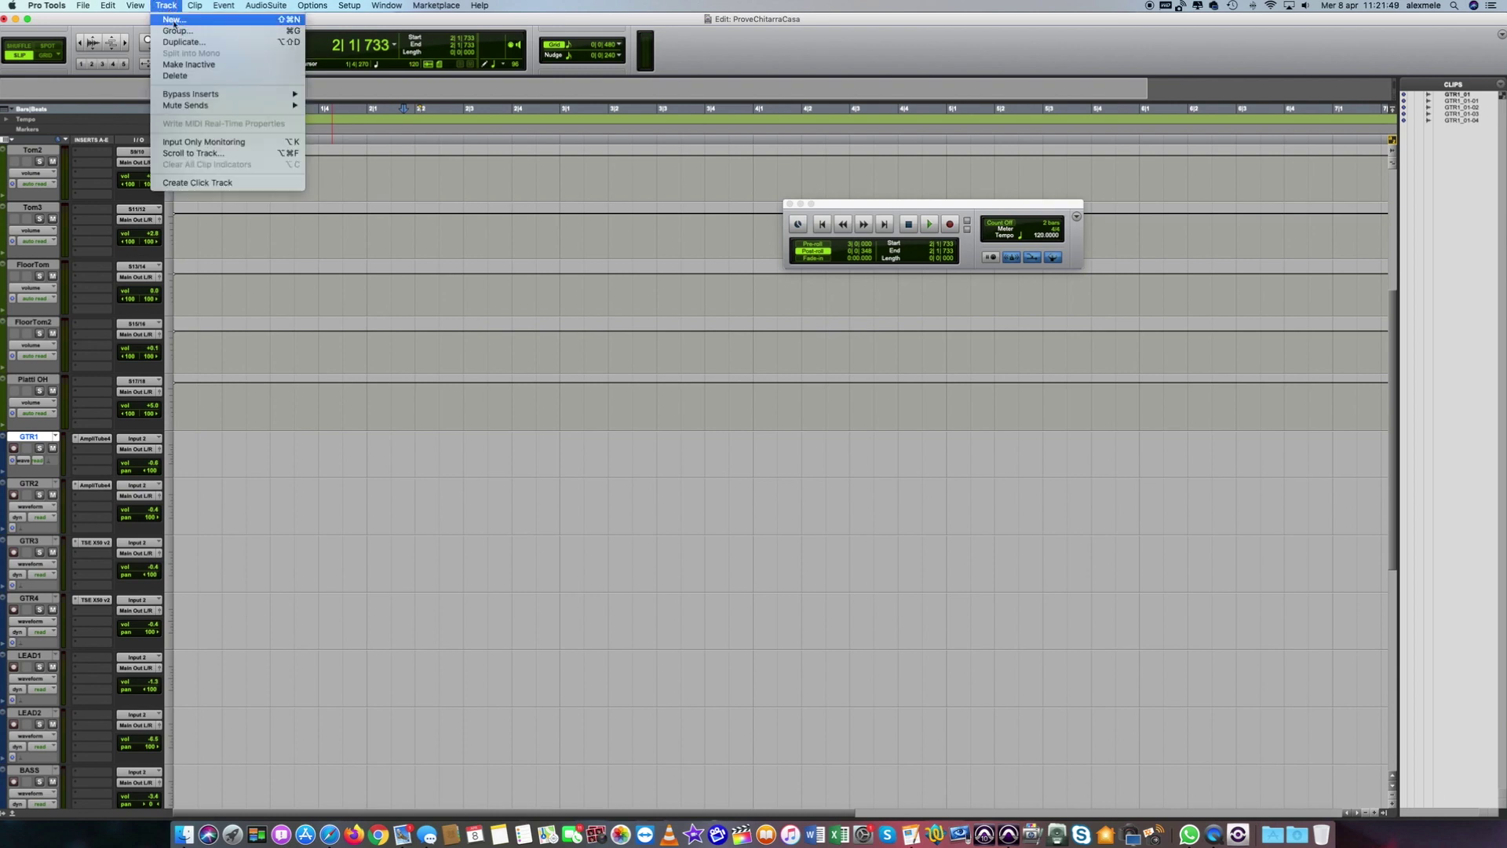
pyautogui.click(179, 21)
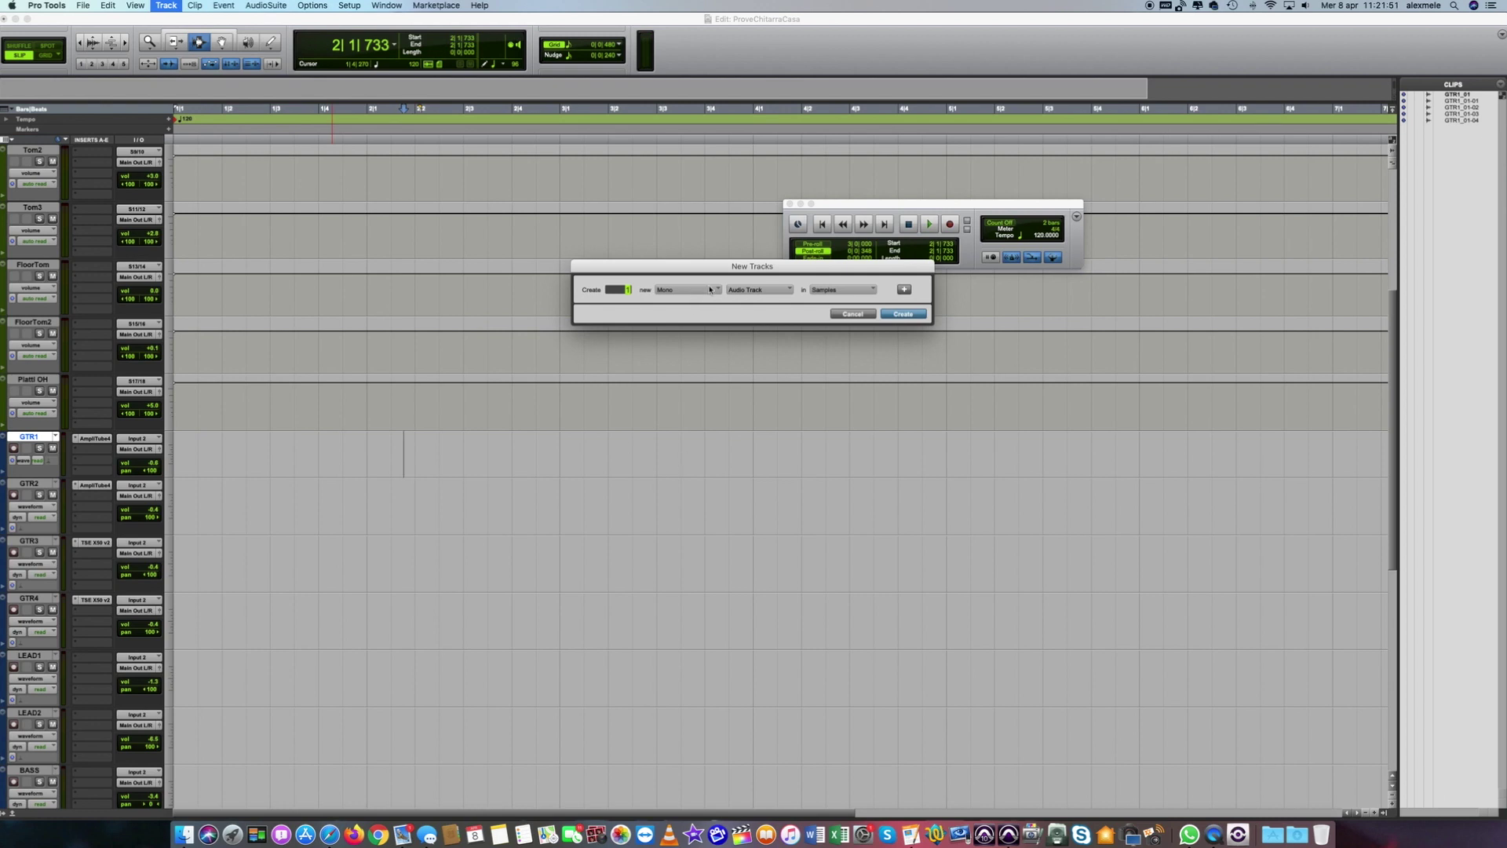
pyautogui.moveTo(733, 266); pyautogui.dragTo(684, 405)
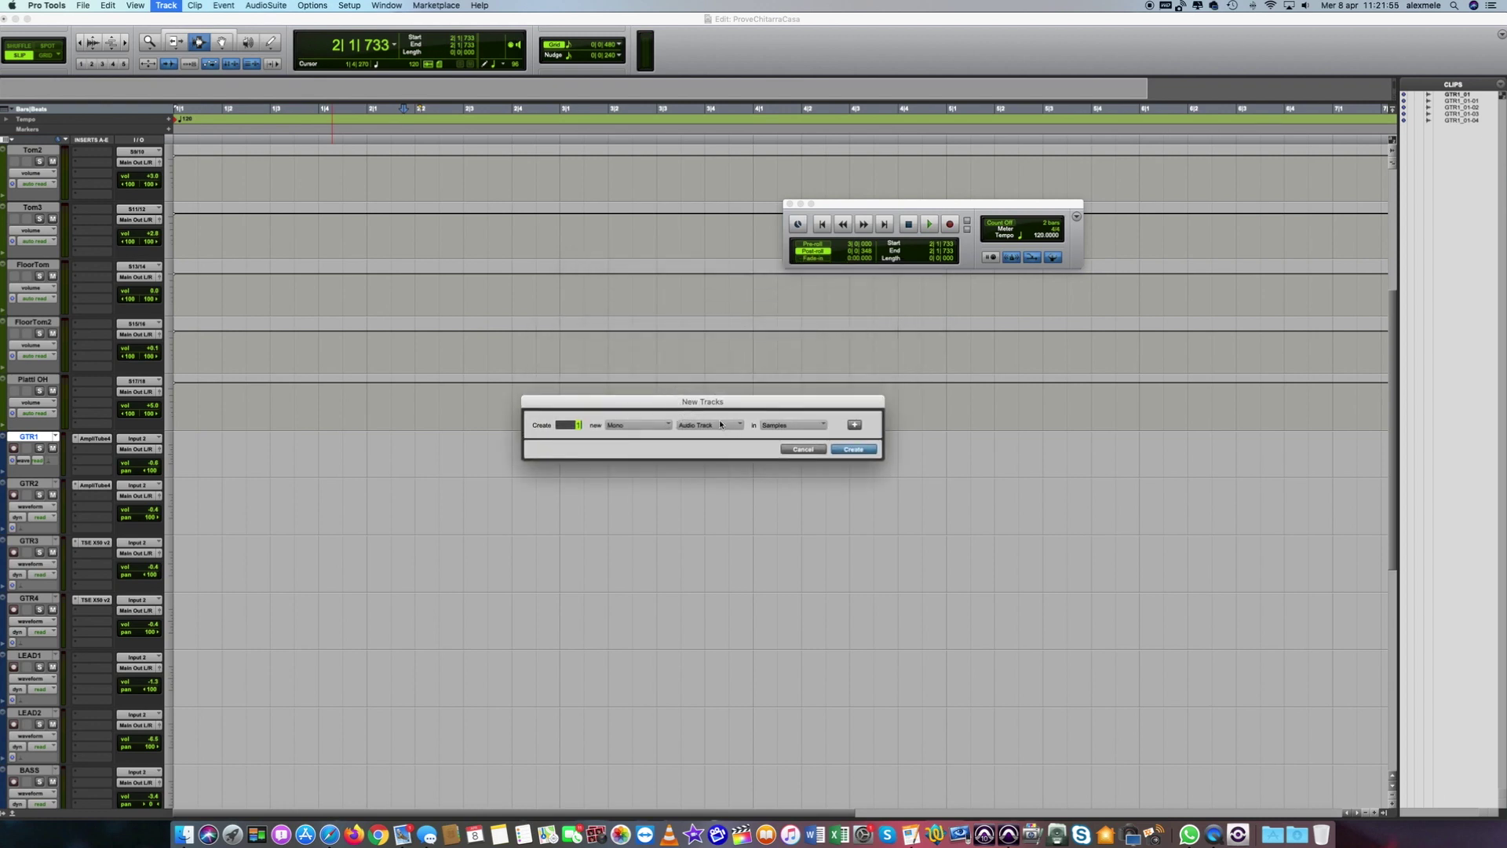
pyautogui.moveTo(647, 405); pyautogui.dragTo(616, 429)
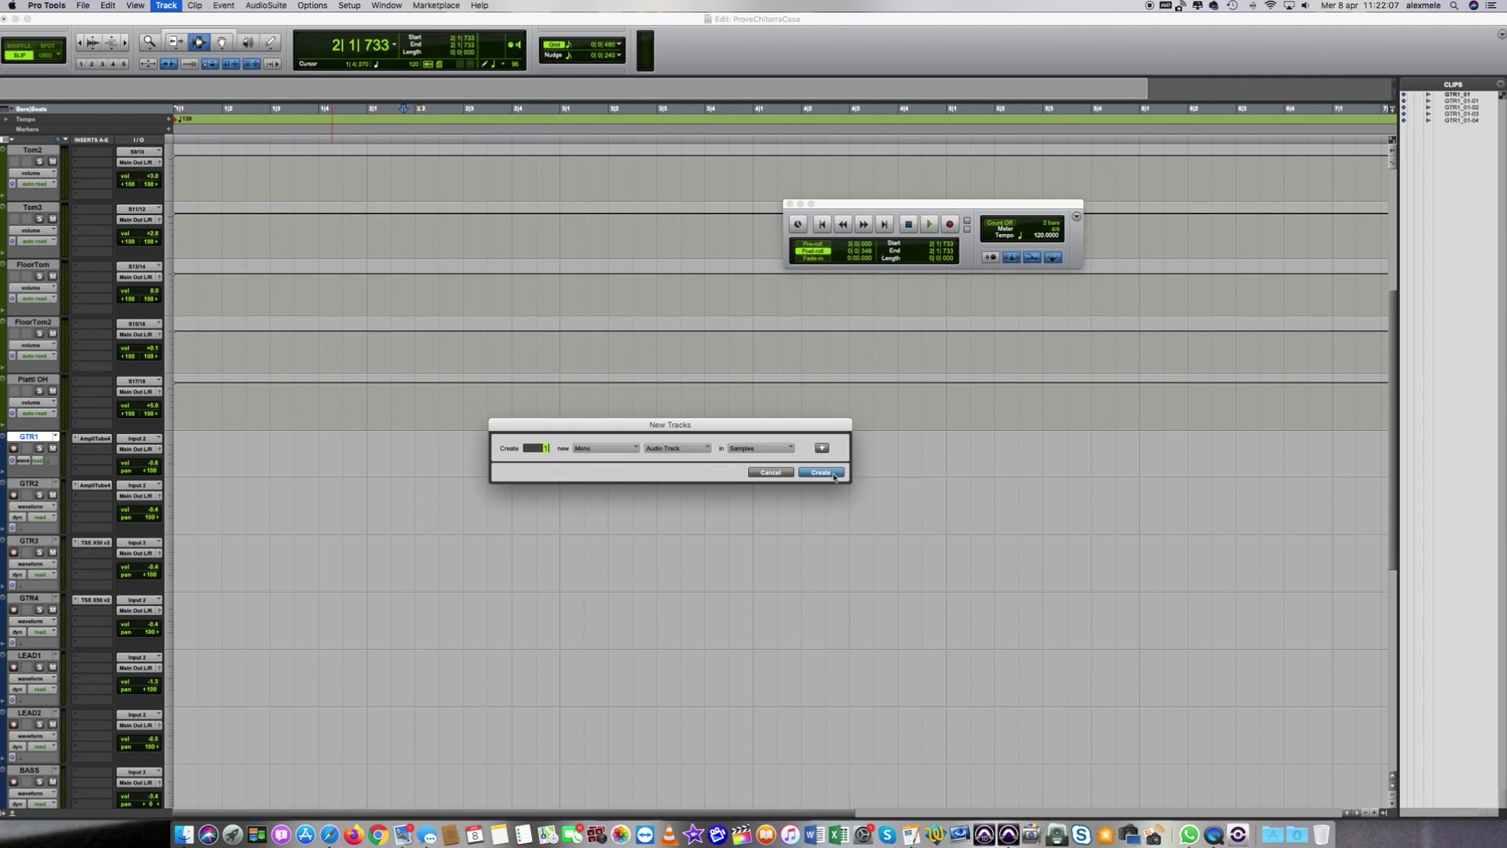
pyautogui.click(761, 473)
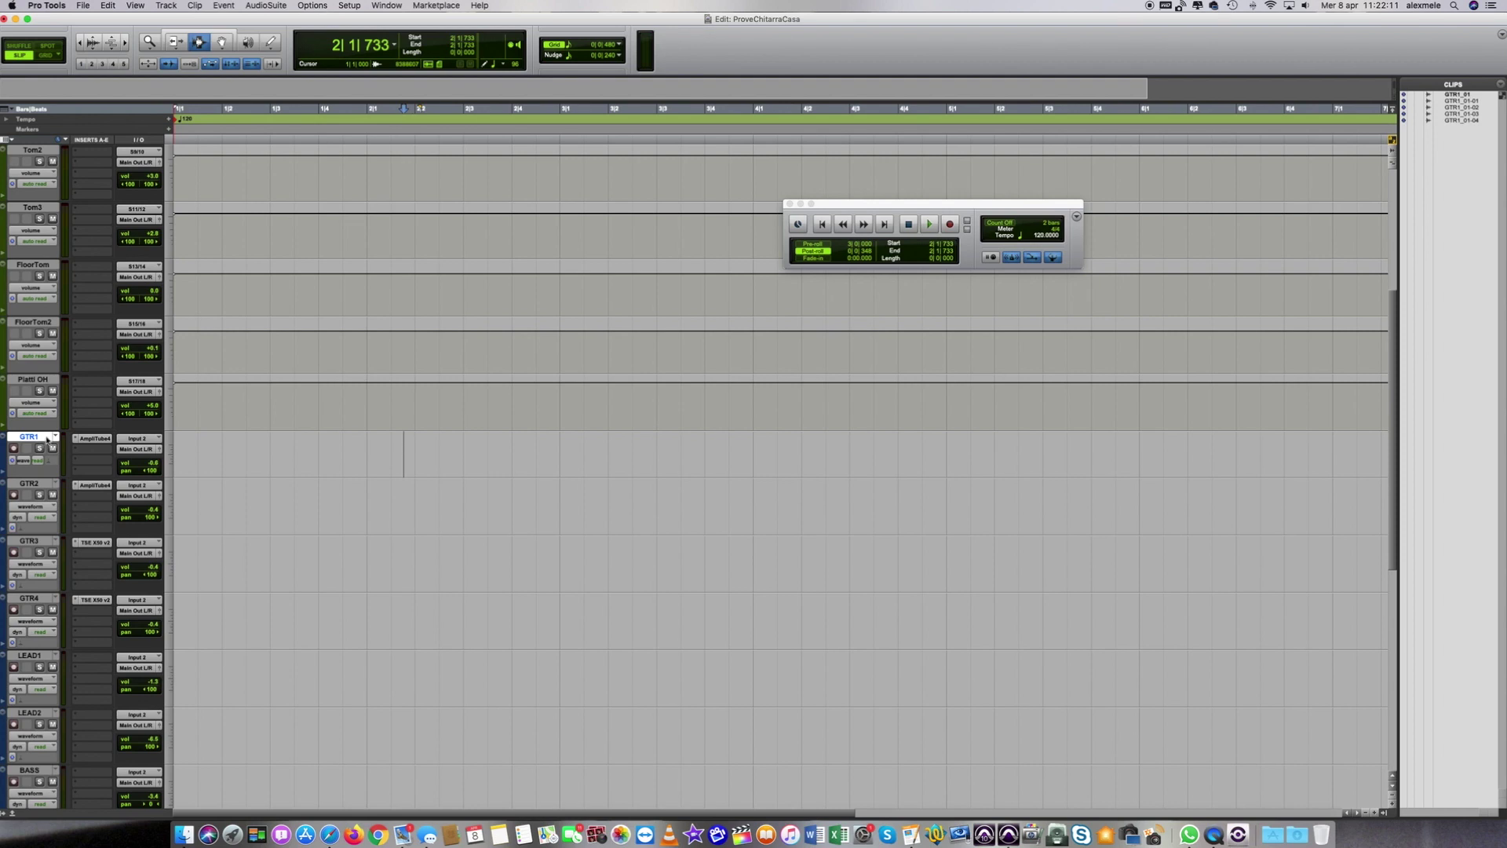
# Check the GTR1 track's name and comments settings, keeping the name as it is.
pyautogui.doubleClick(30, 438)
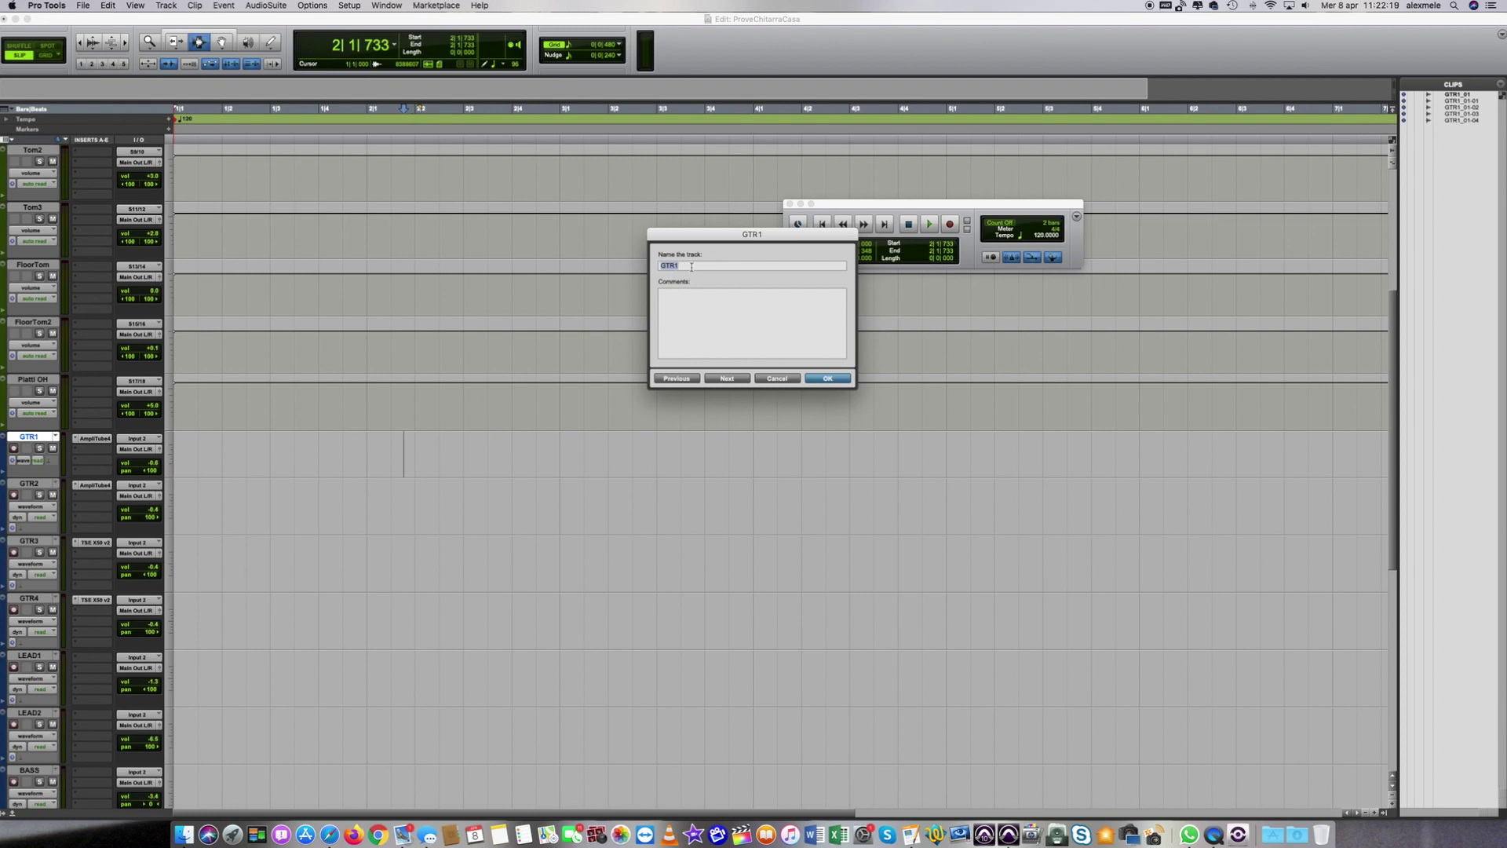
pyautogui.click(823, 378)
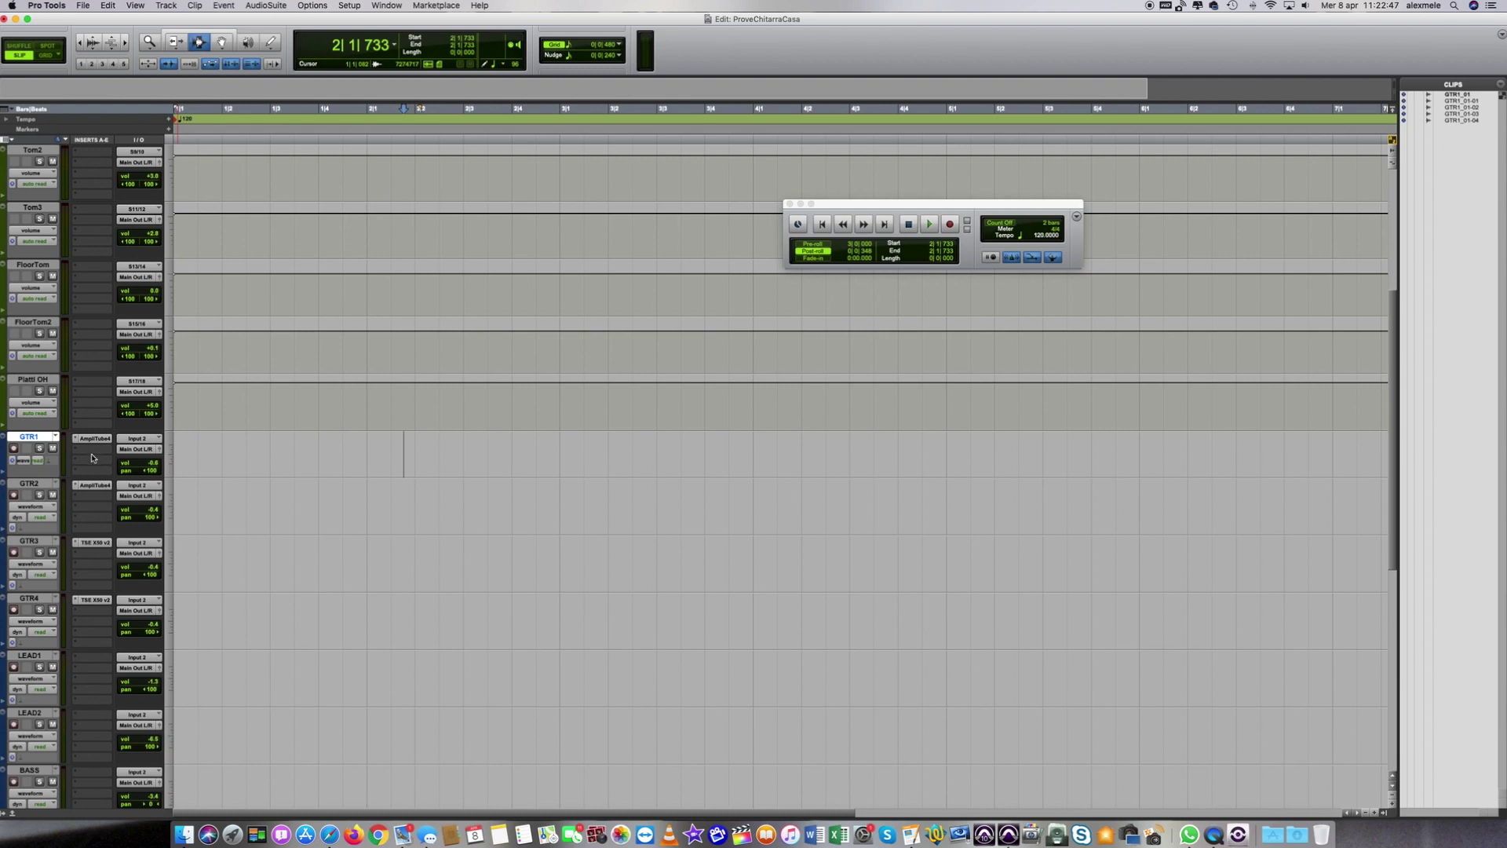
# Browse the plug-in categories for GTR1's second insert slot, including Dynamics, Harmonic, Instrument and Other, without inserting anything.
pyautogui.click(104, 454)
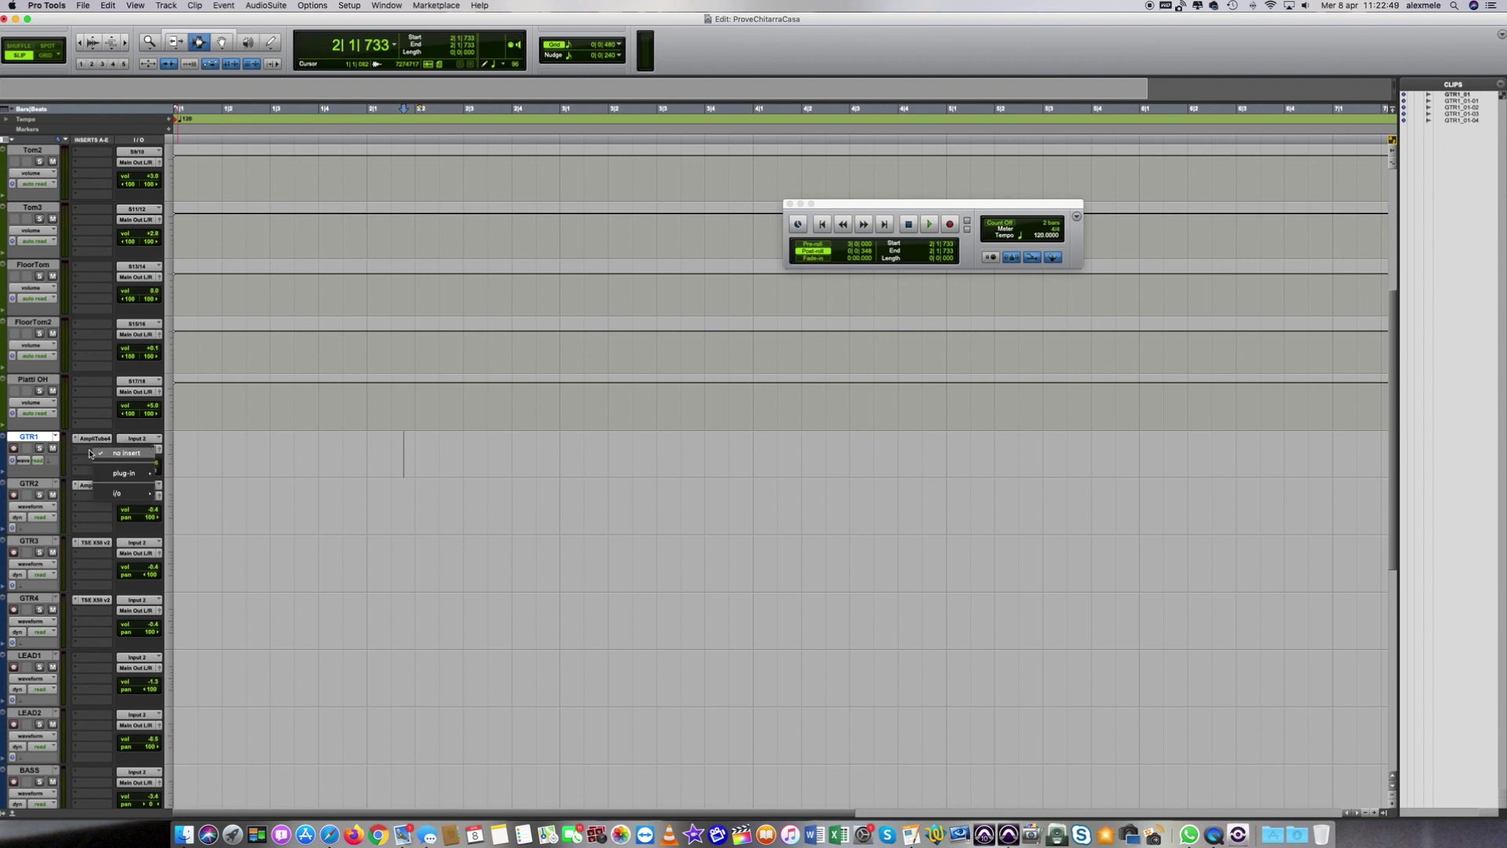
pyautogui.moveTo(128, 474)
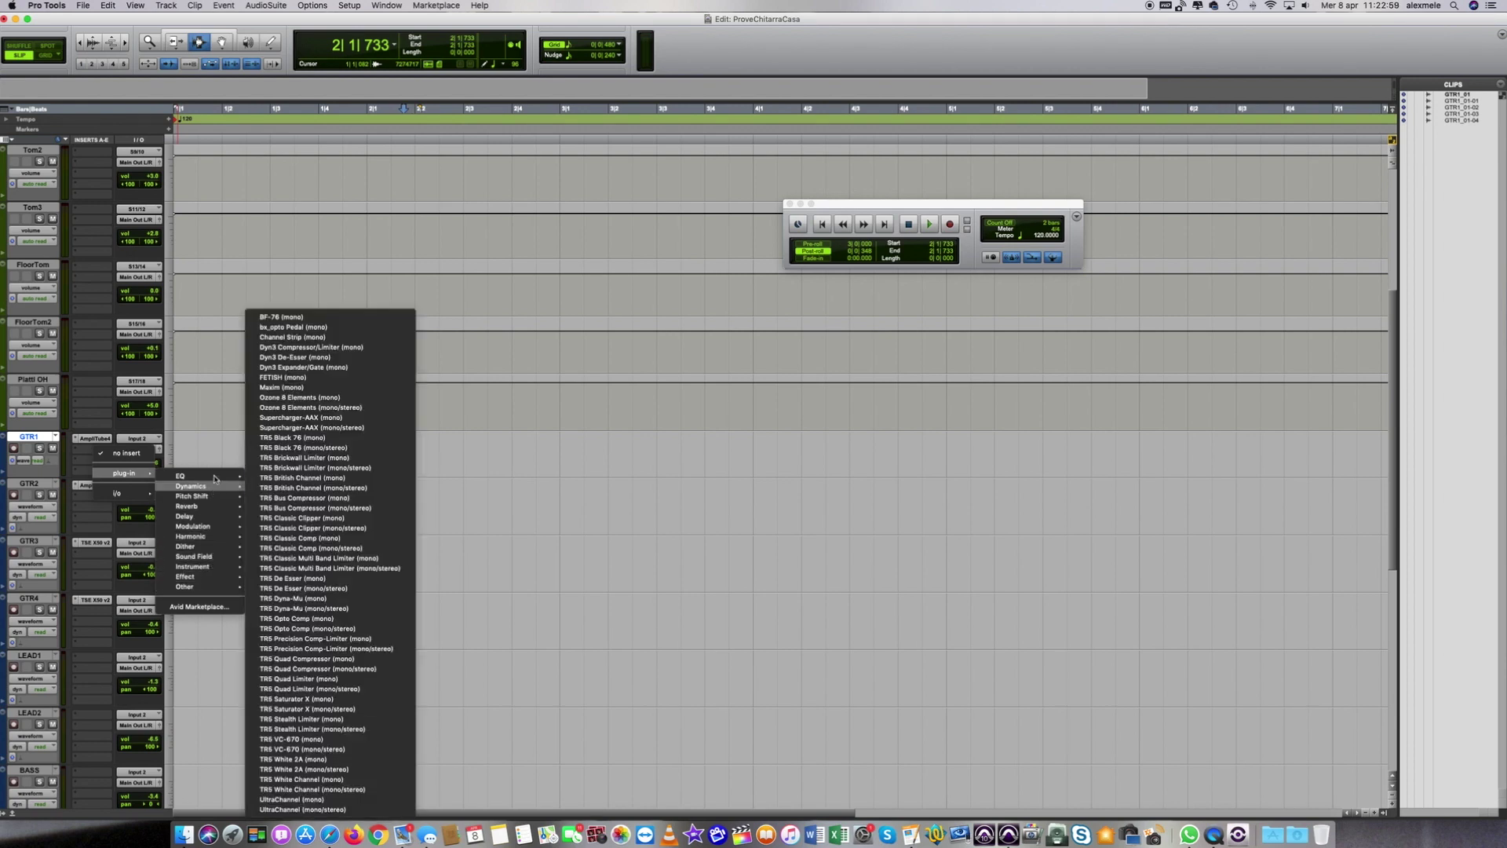
pyautogui.moveTo(214, 538)
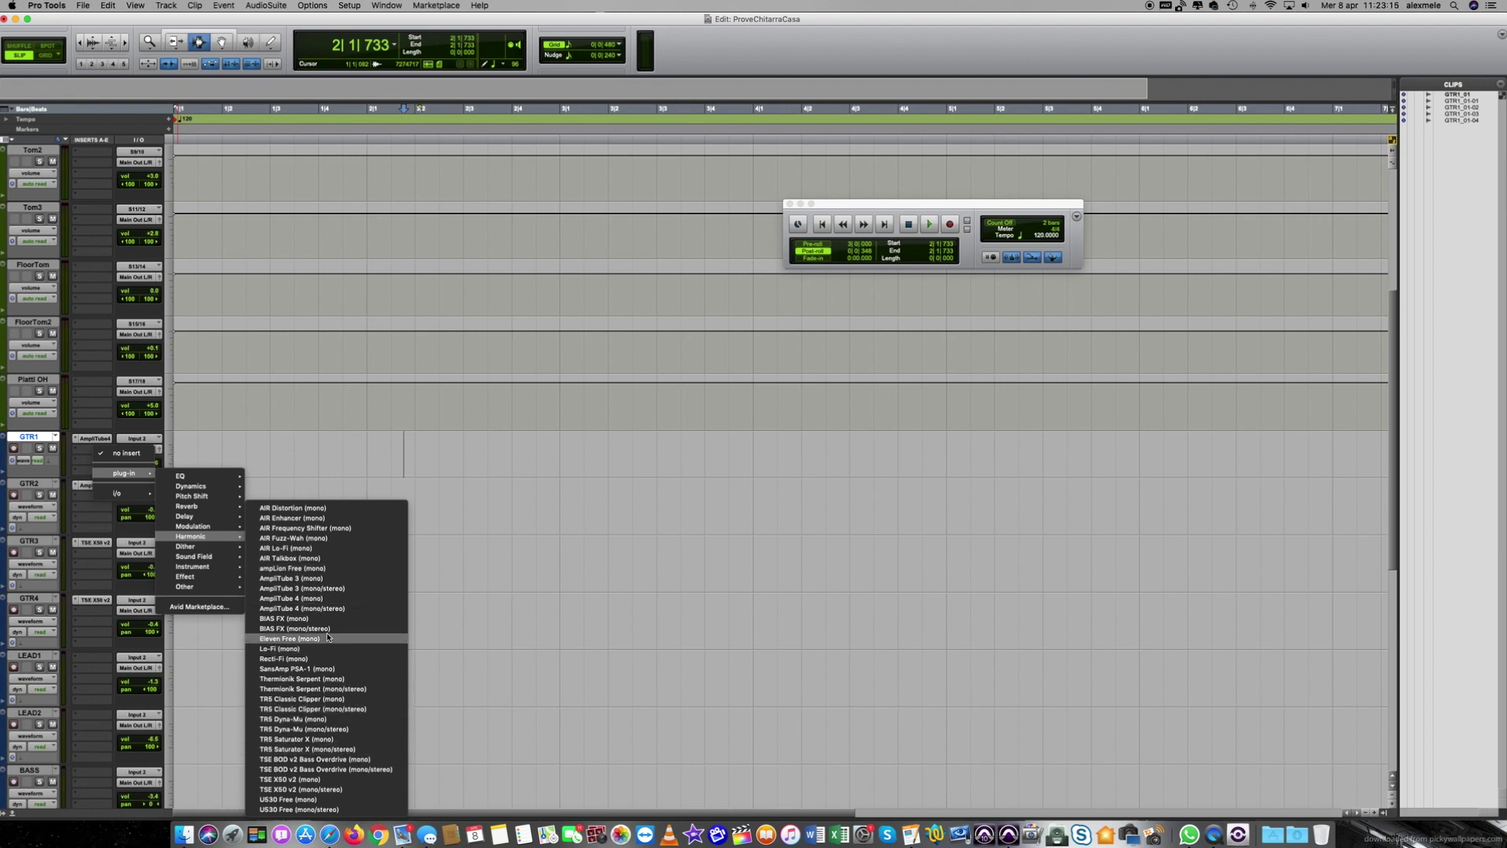
pyautogui.moveTo(199, 570)
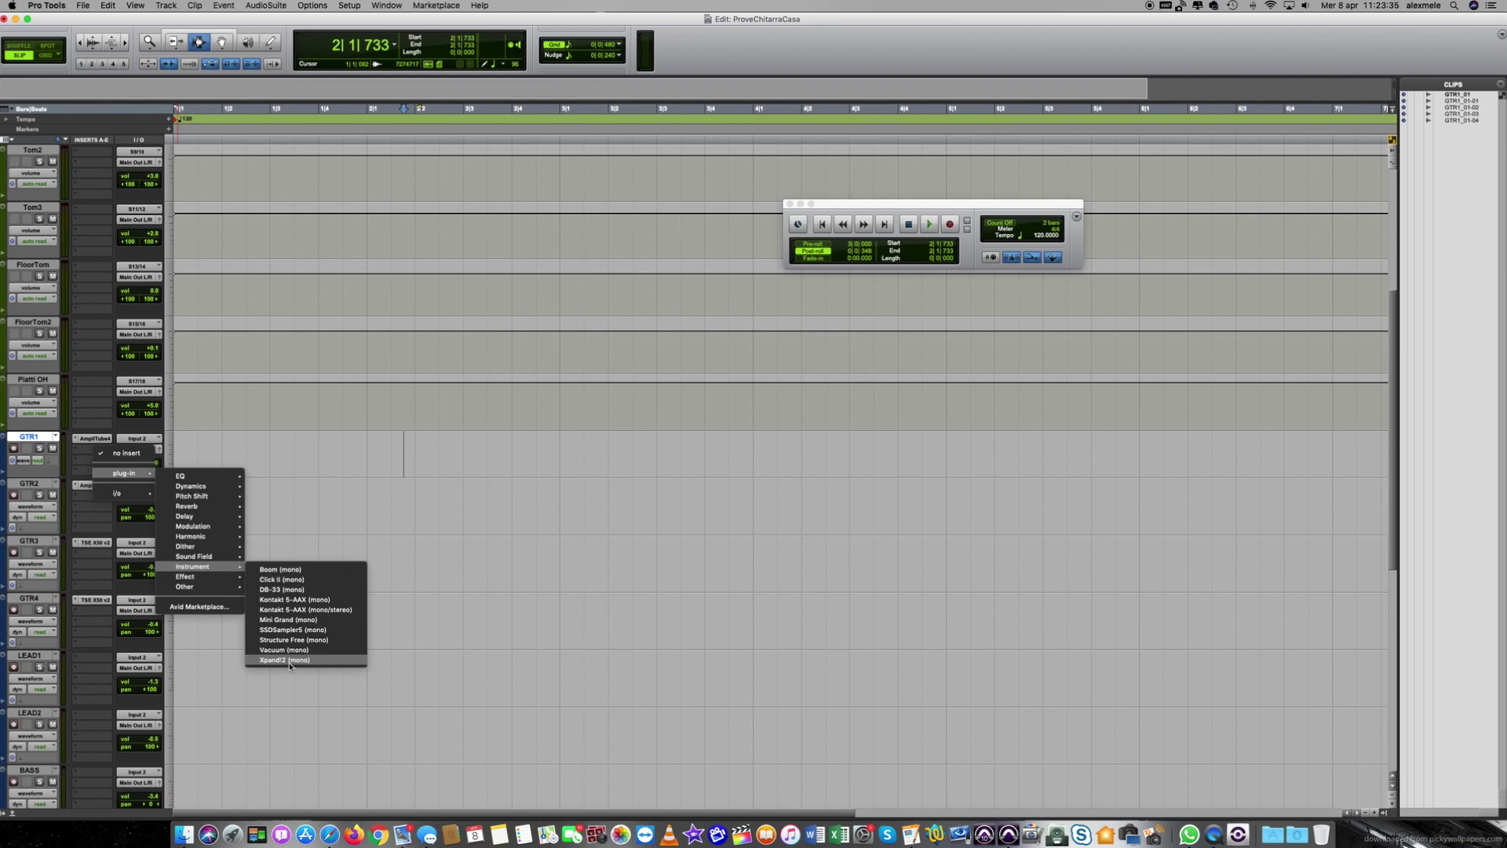
pyautogui.moveTo(199, 584)
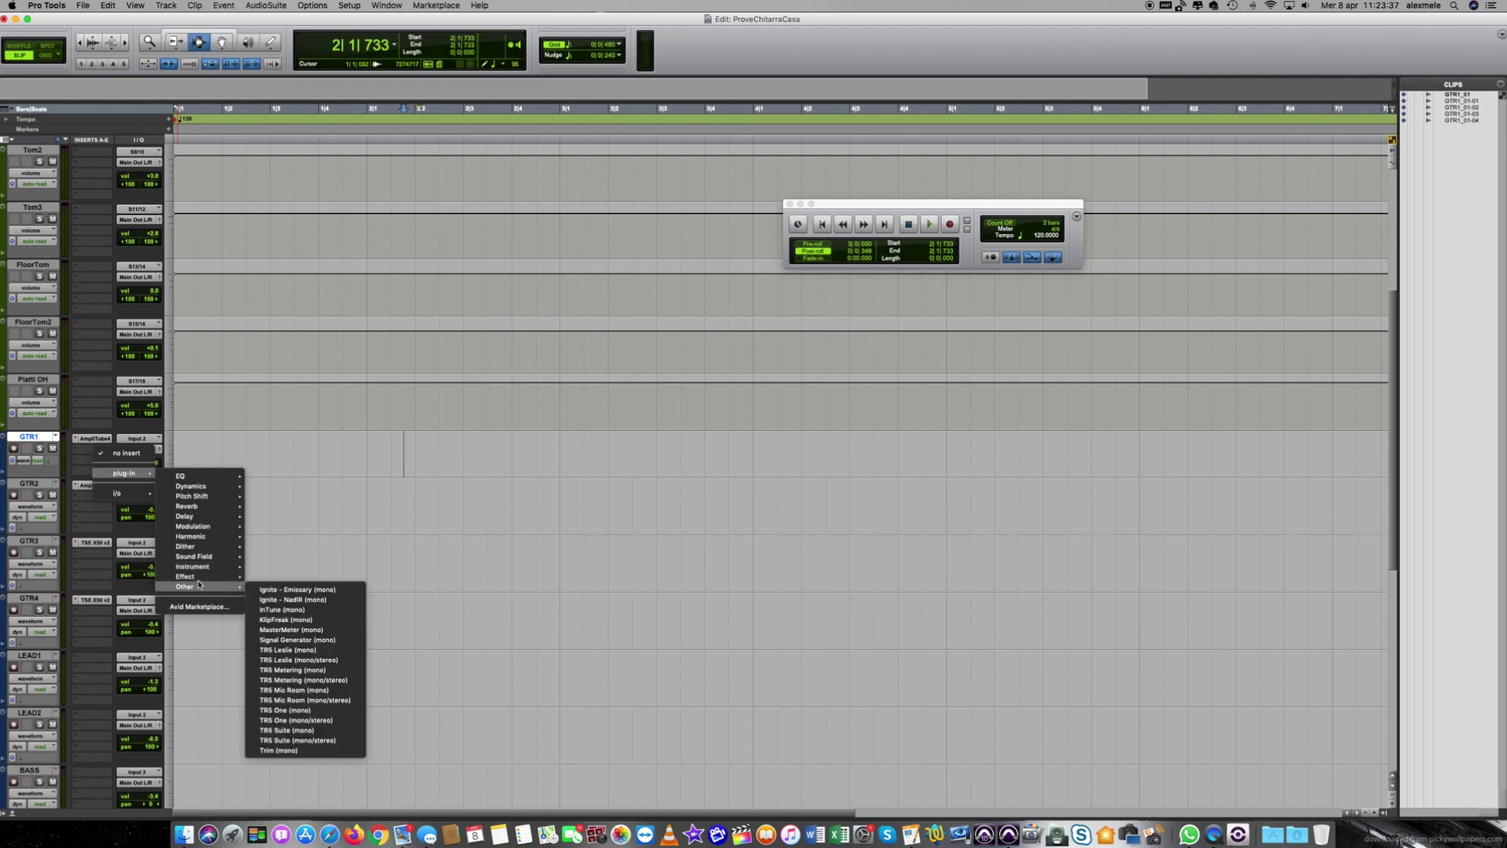
pyautogui.moveTo(192, 485)
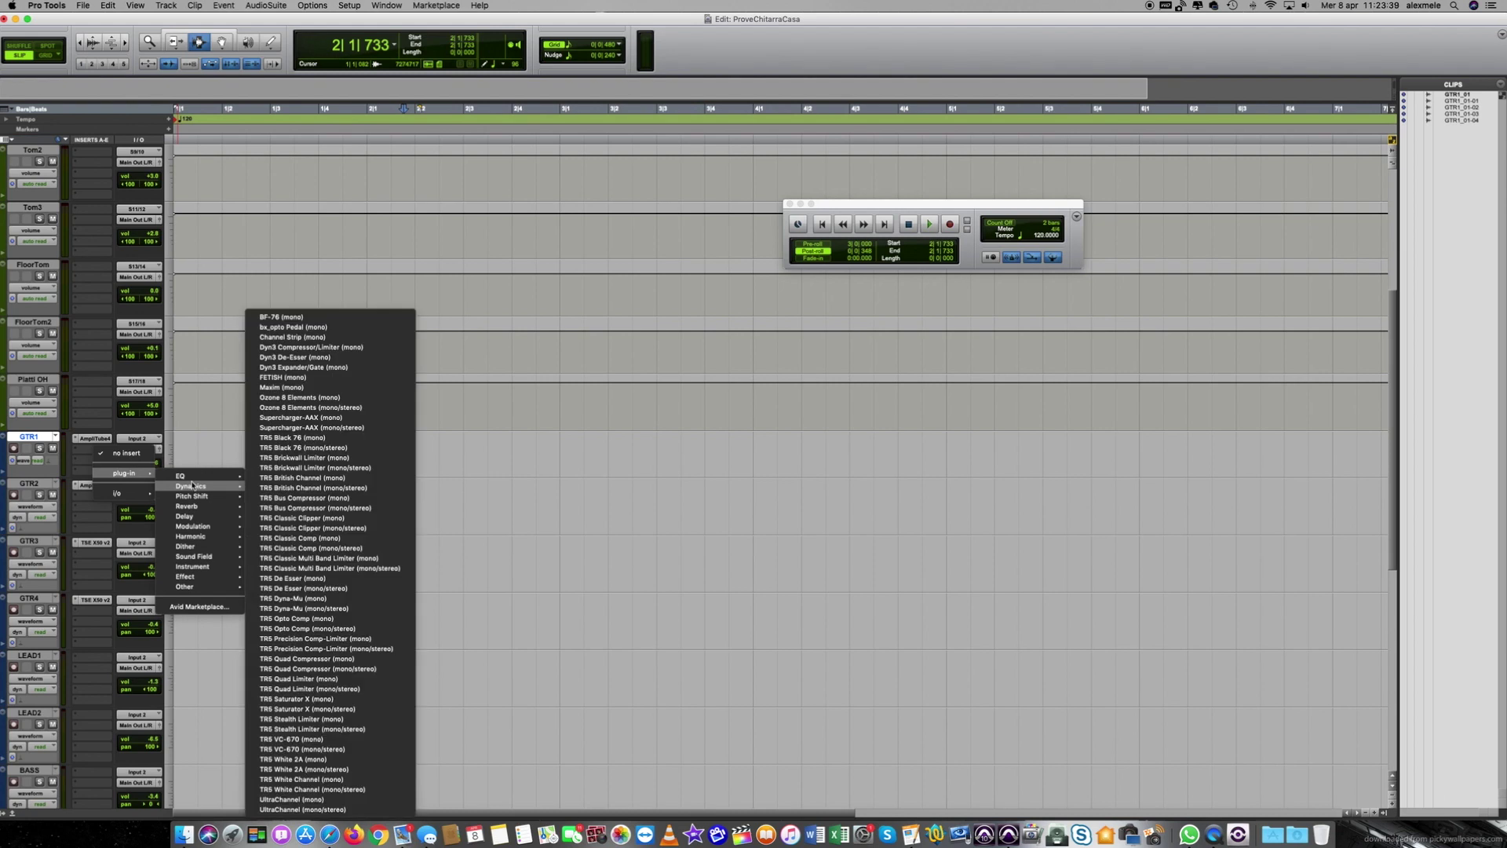
pyautogui.click(84, 453)
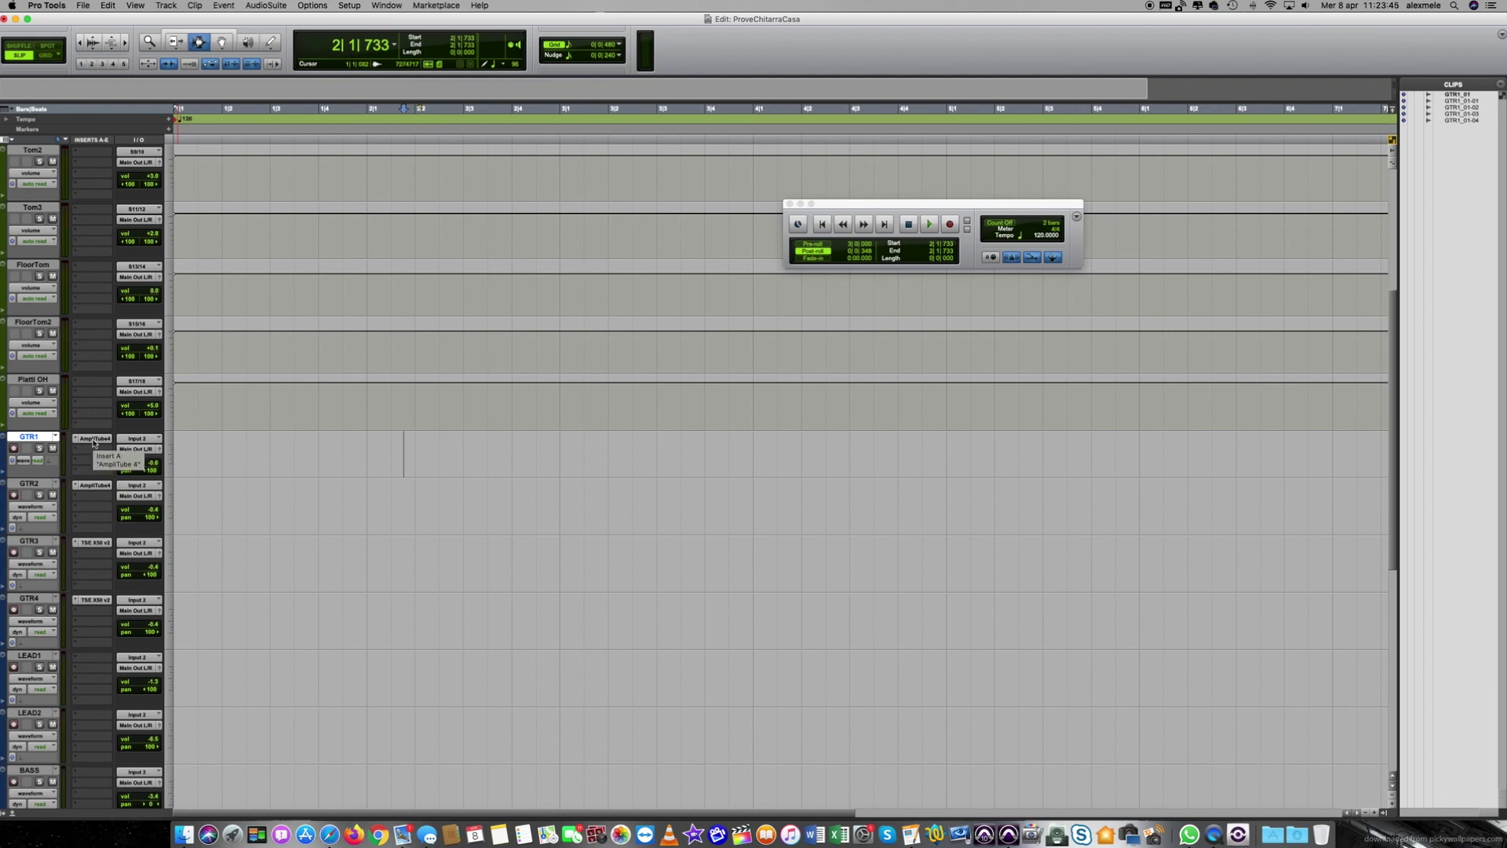
# Inspect the Stomp A and Amp A sections of the AmpliTube 4 plug-in on GTR1, then close its window.
pyautogui.click(93, 439)
pyautogui.moveTo(461, 124); pyautogui.dragTo(479, 228)
pyautogui.click(500, 311)
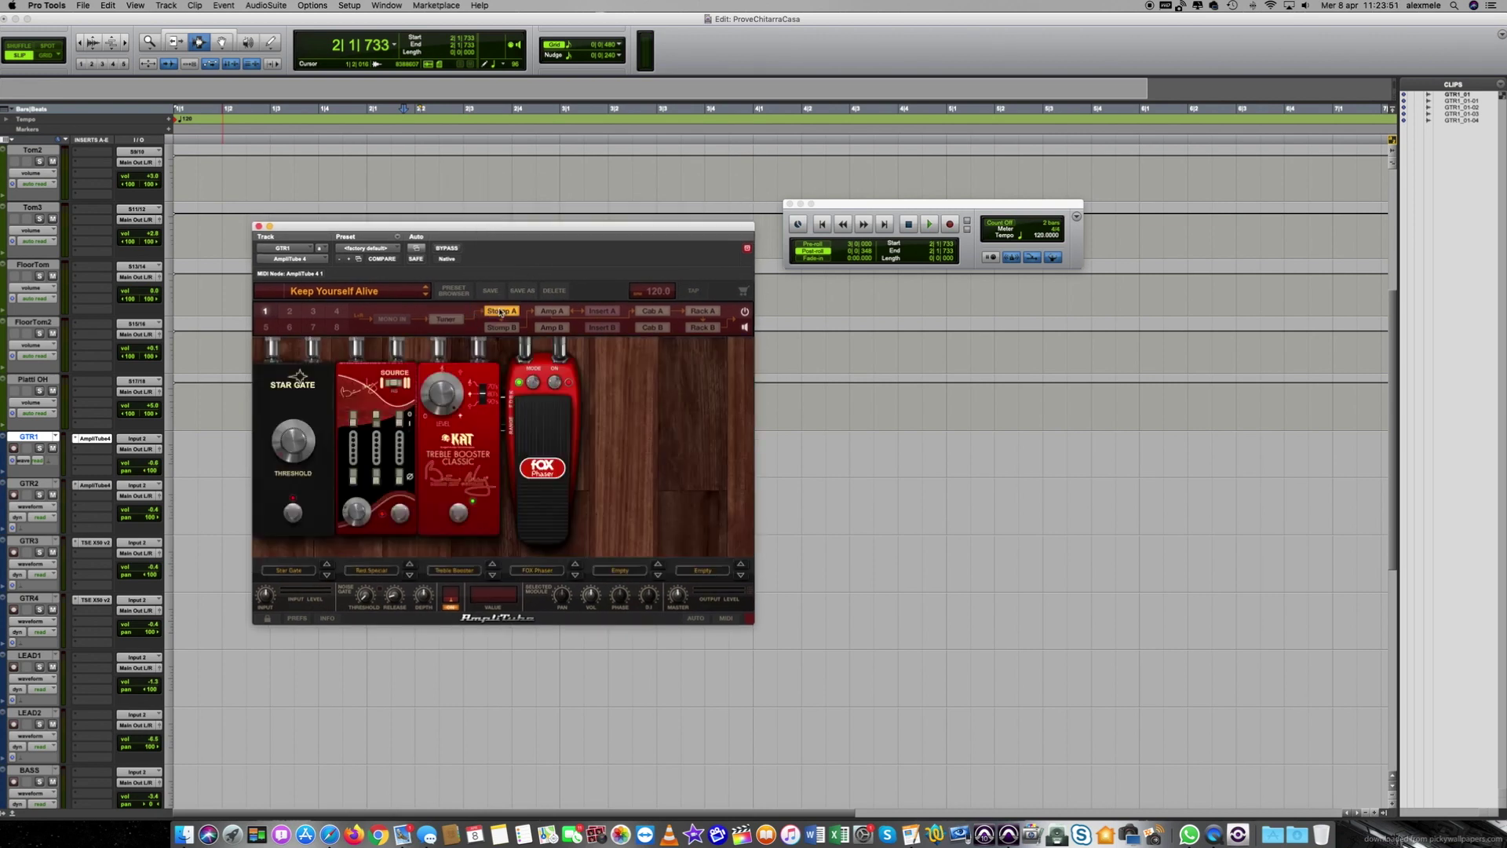
pyautogui.click(552, 311)
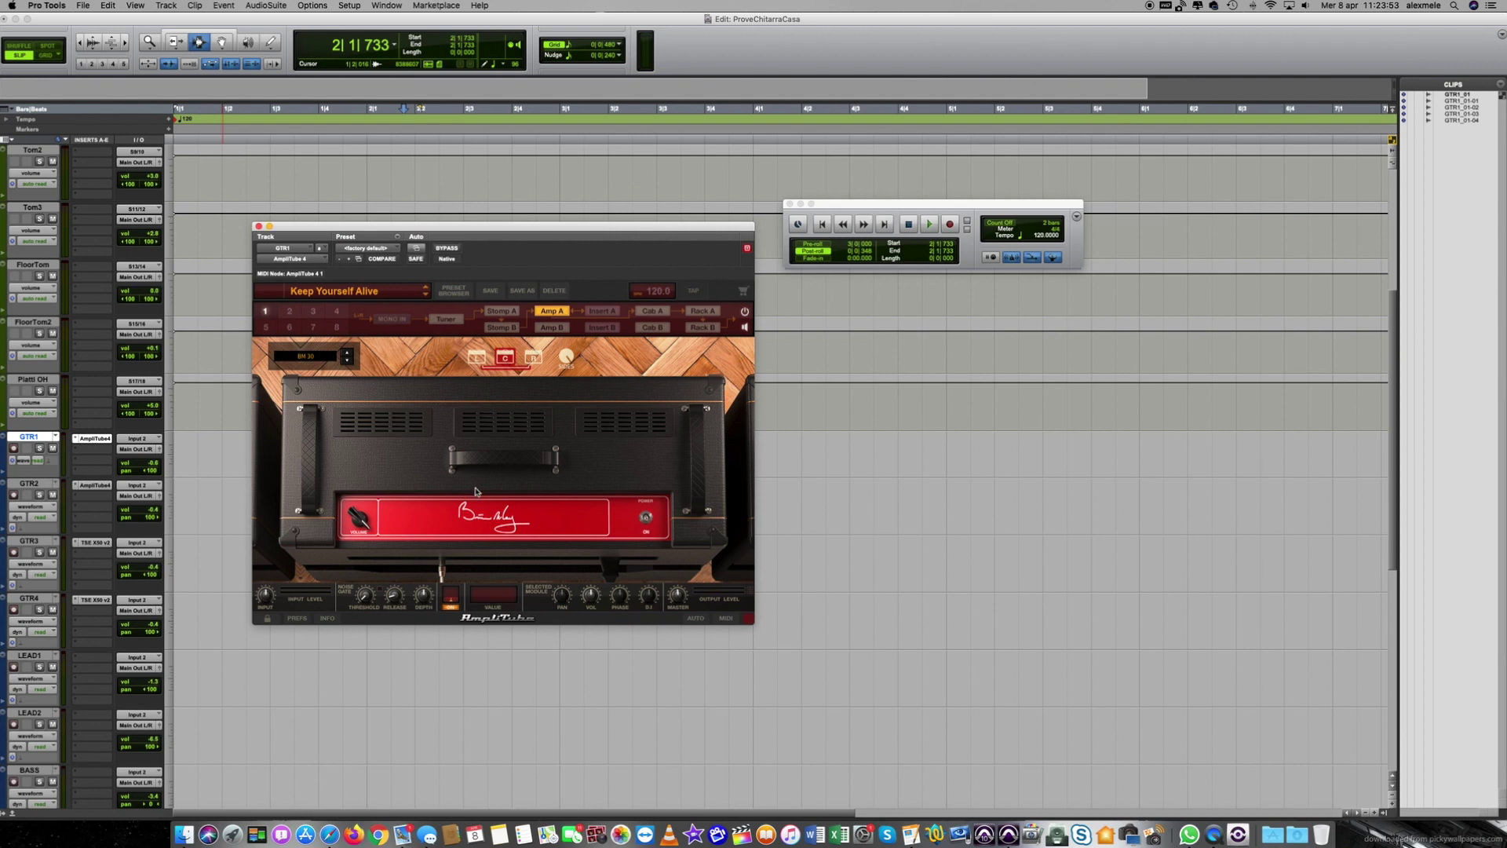
pyautogui.click(259, 226)
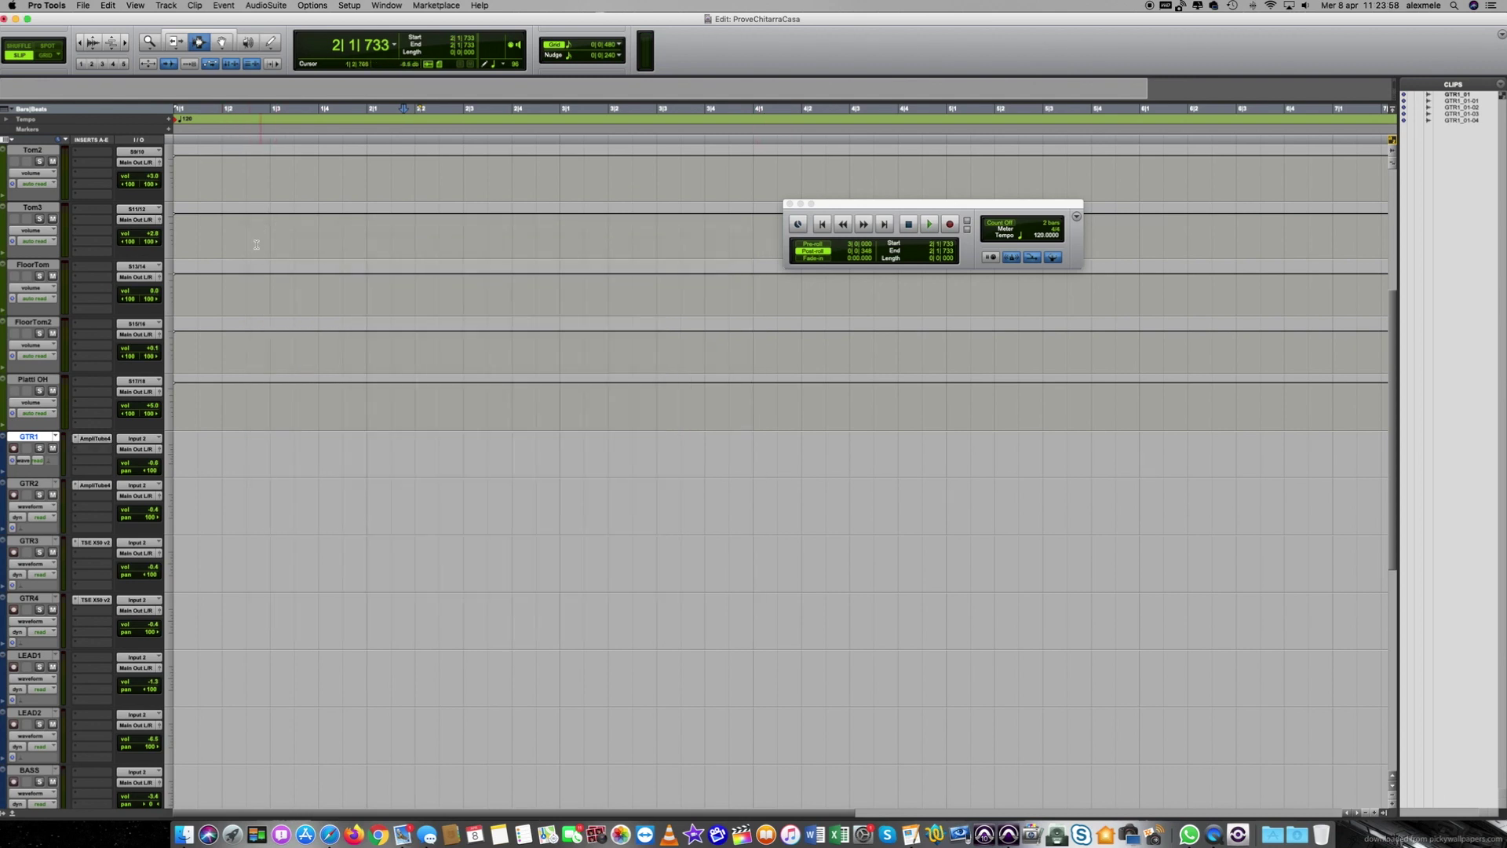
# Set GTR1's audio input to the interface's Input 2 (Mono) and arm the track for recording.
pyautogui.click(147, 441)
pyautogui.moveTo(187, 442)
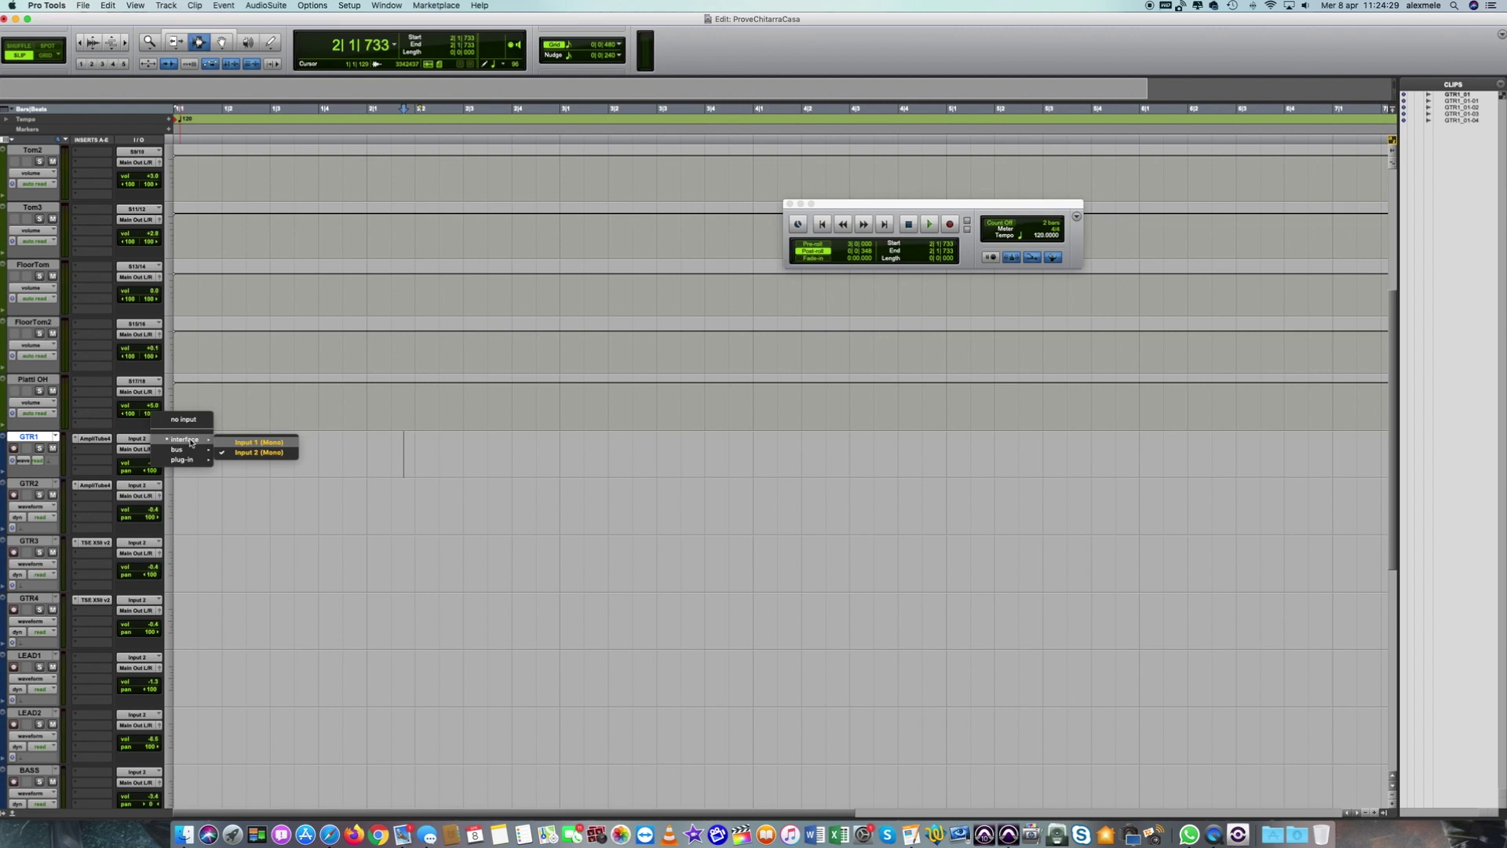
pyautogui.click(248, 454)
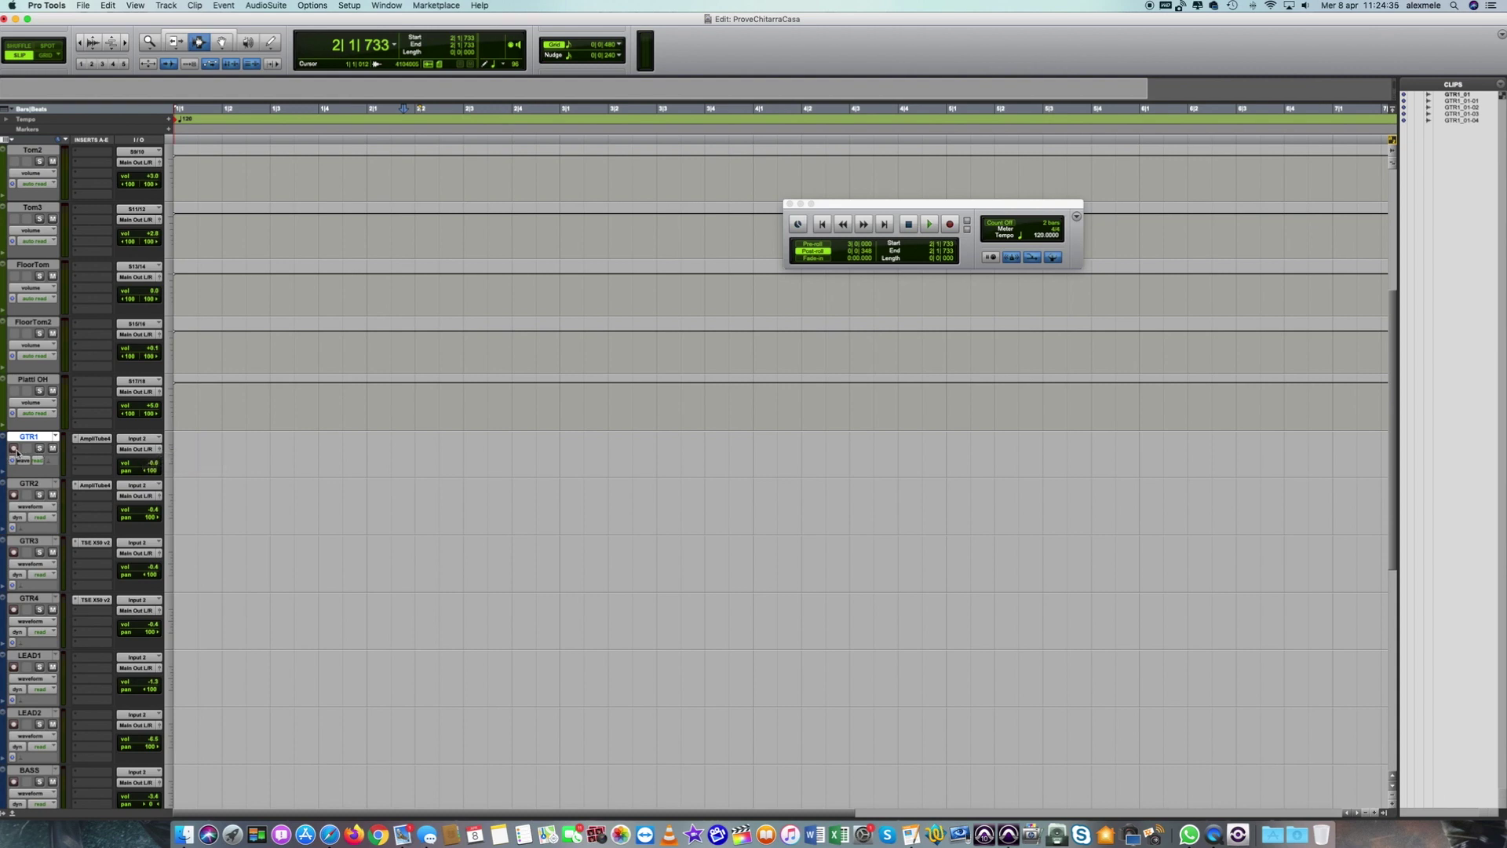
pyautogui.click(14, 449)
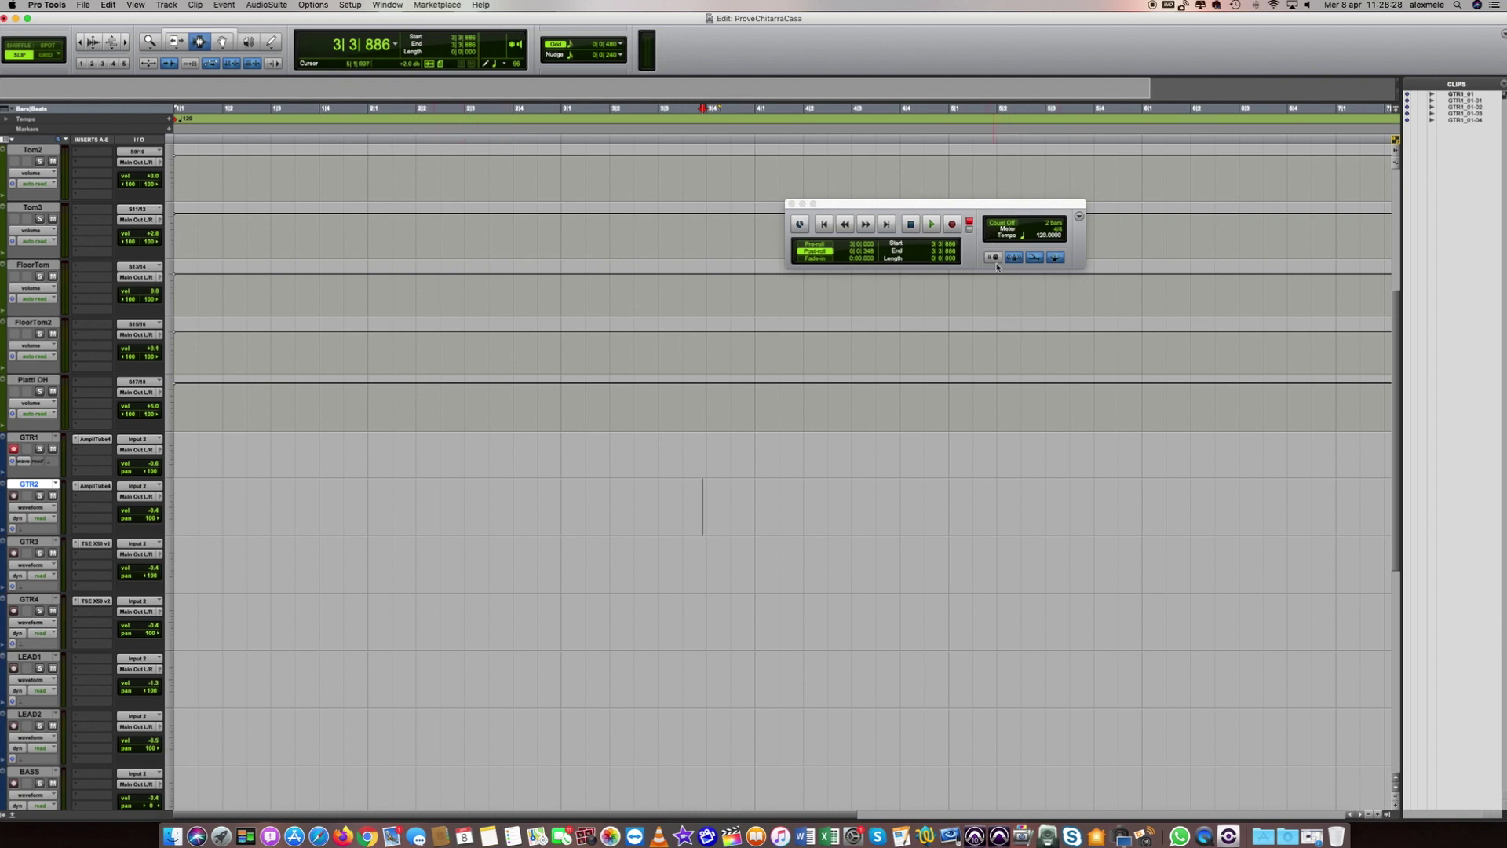
# Shift the floating Transport window slightly and expand the Tempo ruler to show the tempo editor.
pyautogui.moveTo(927, 214); pyautogui.dragTo(938, 220)
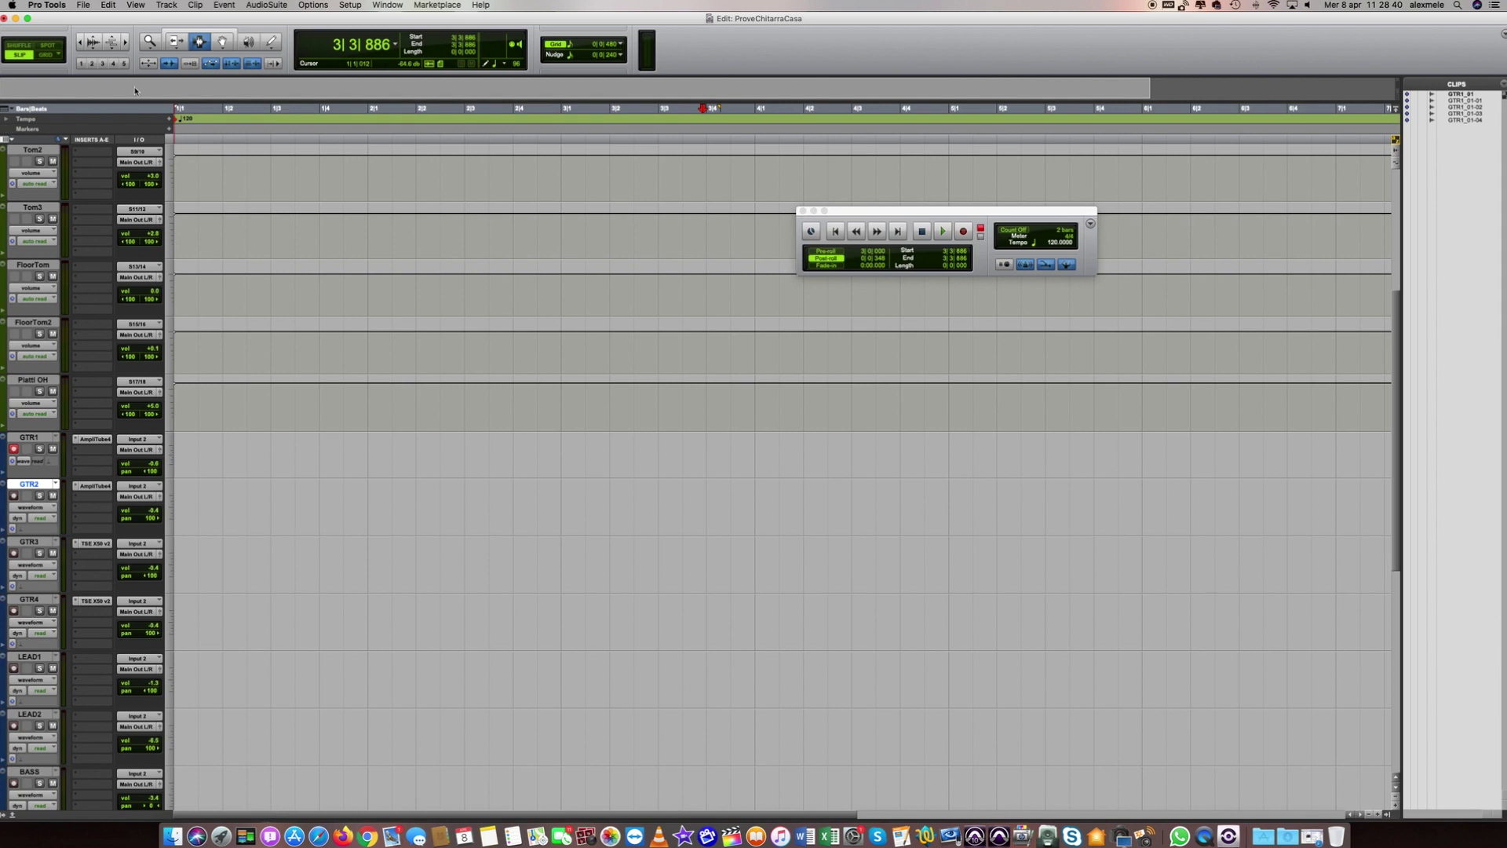
pyautogui.click(9, 121)
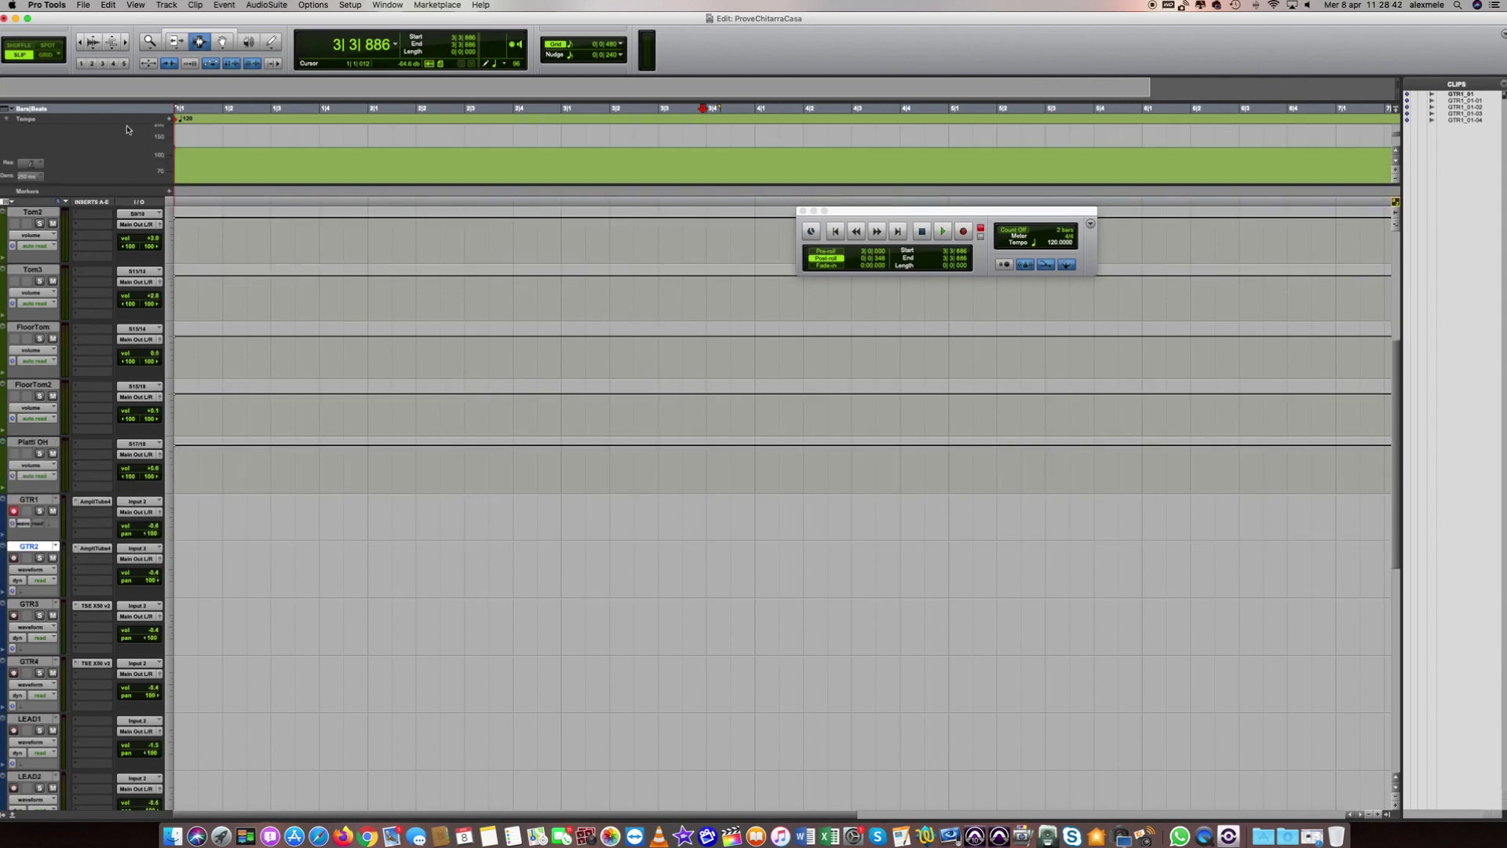
# Open the Click II plug-in on the Click track and play the session from bar 2, beat 2 to hear the metronome.
pyautogui.scroll(-10, 61, 650)
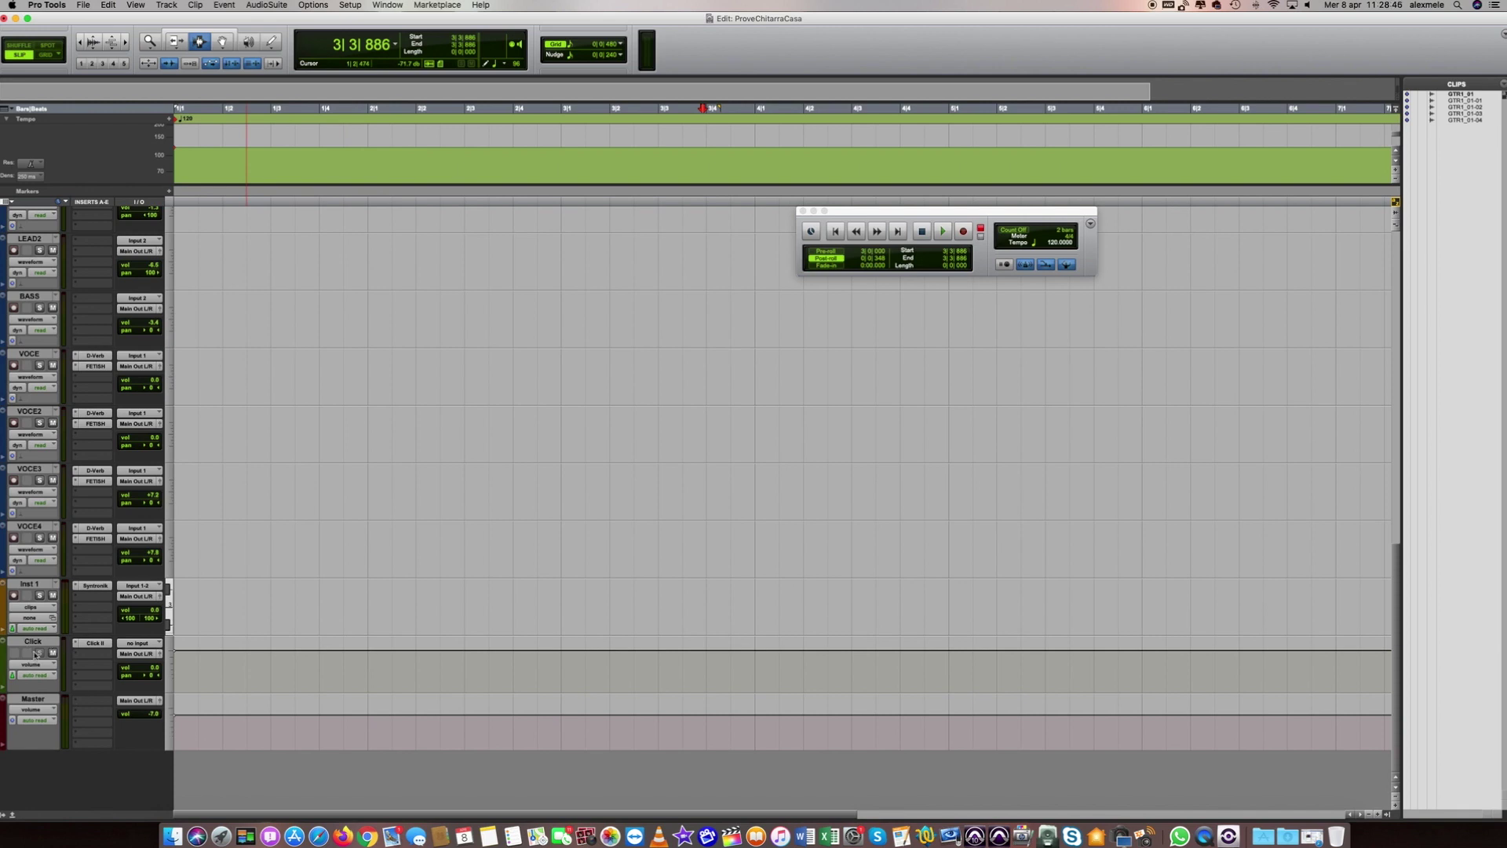
pyautogui.scroll(15, 40, 678)
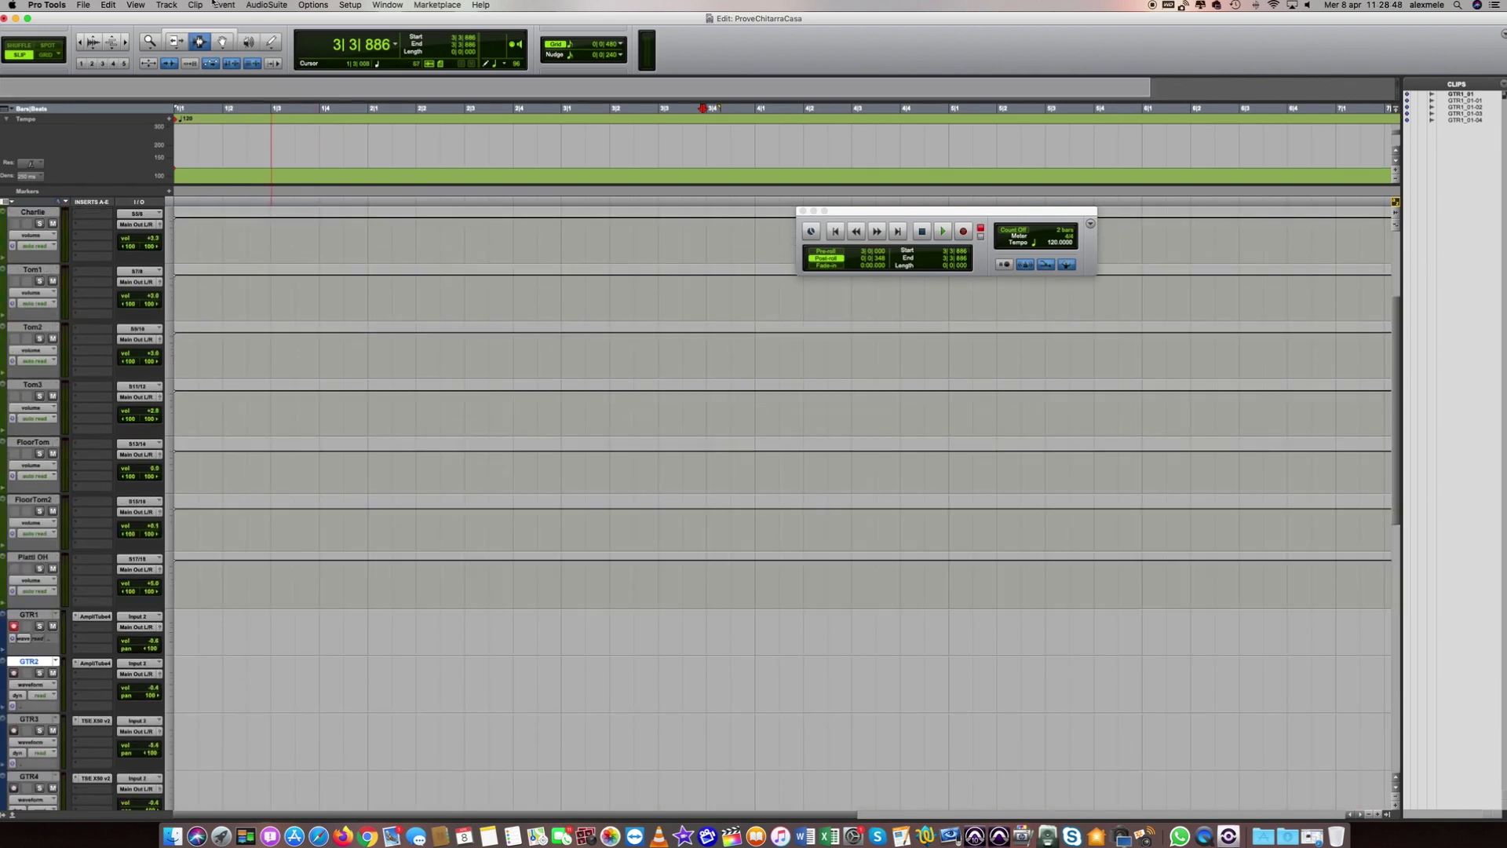
pyautogui.click(166, 6)
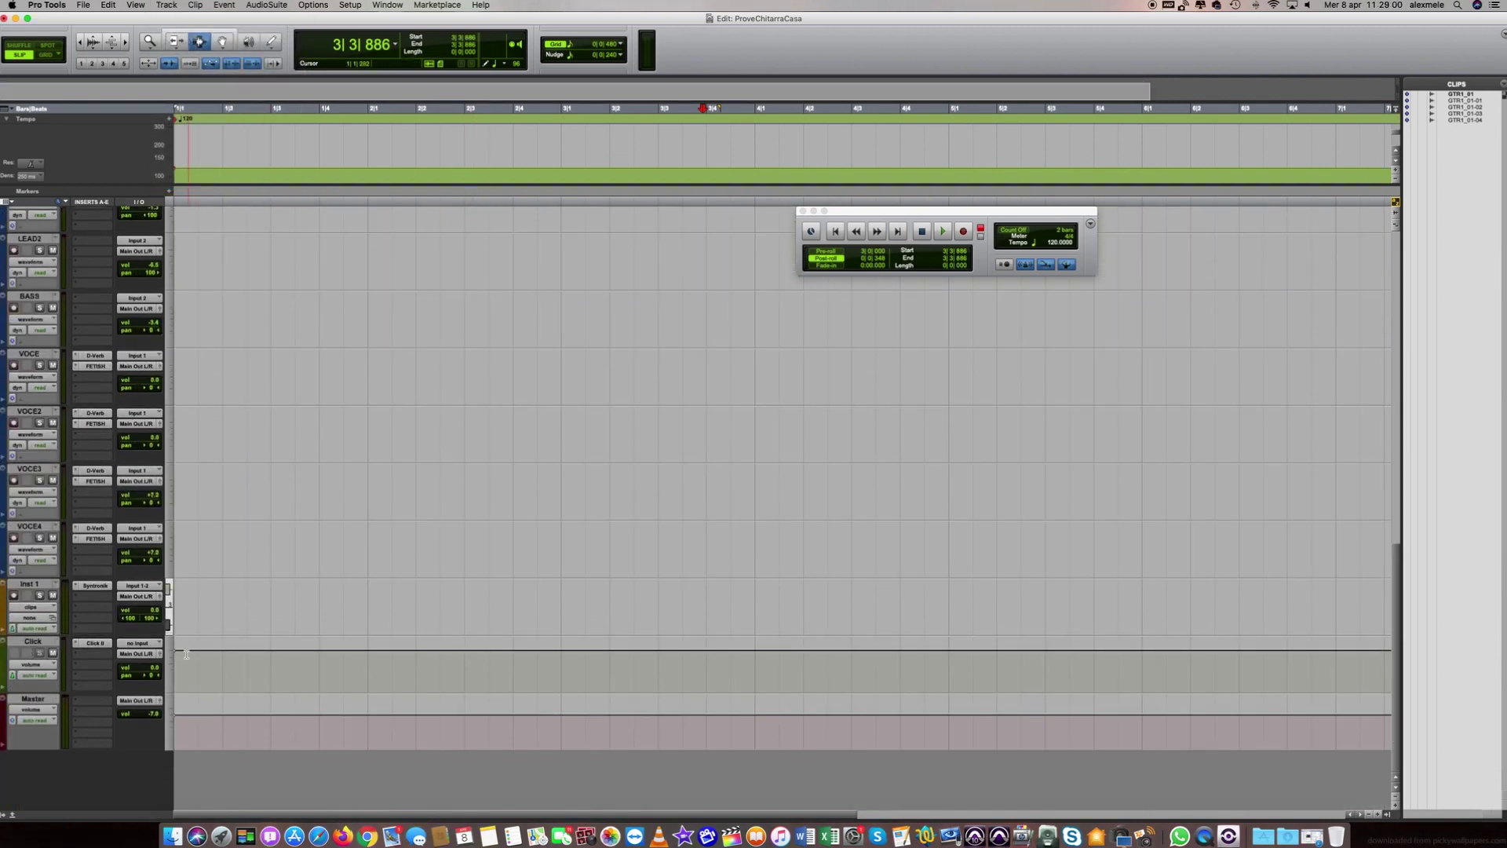
pyautogui.click(97, 646)
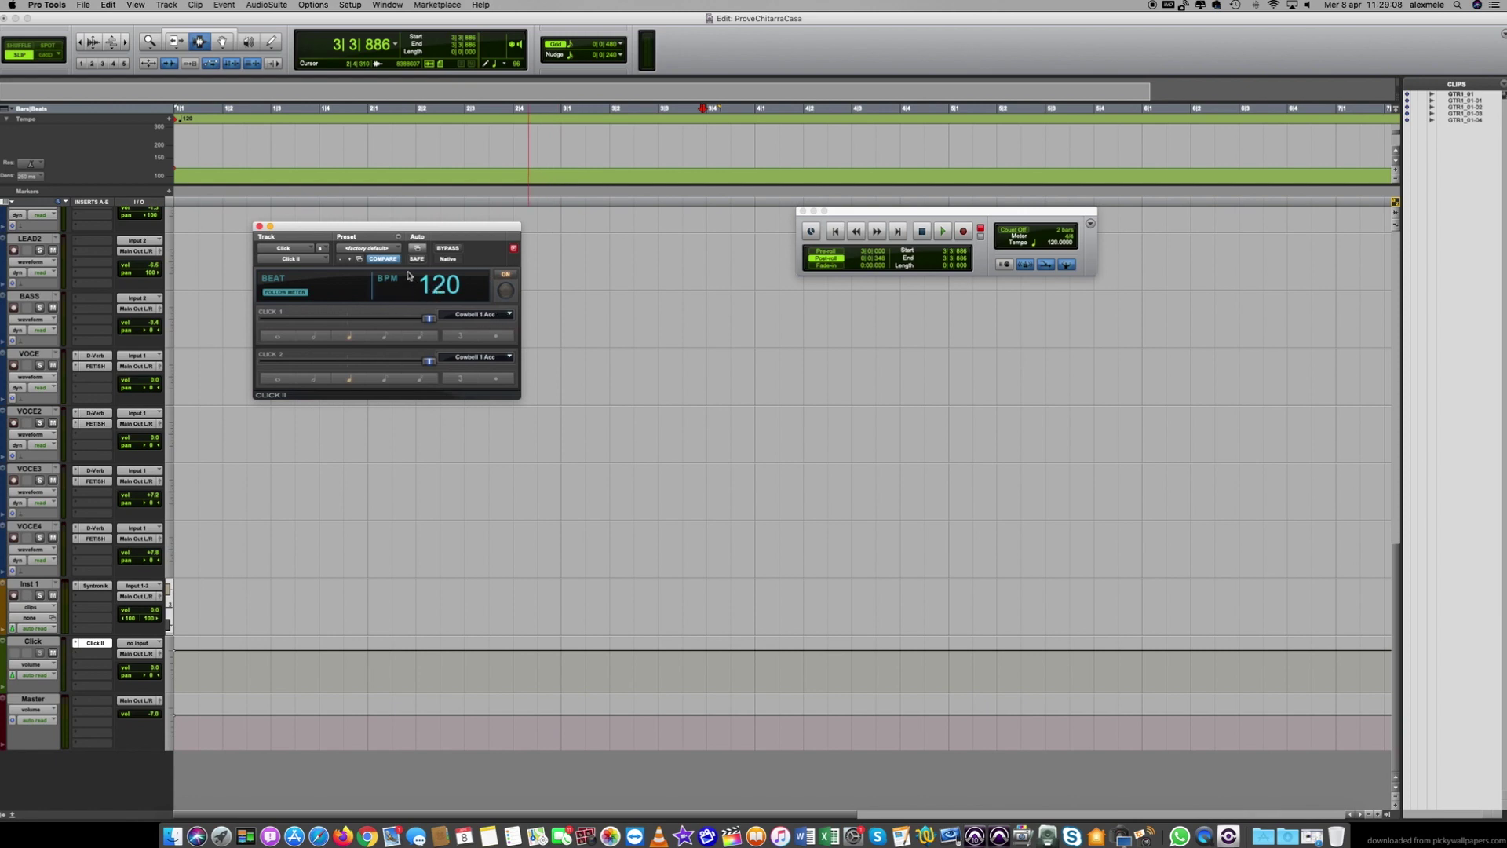
pyautogui.click(456, 487)
pyautogui.press('space')
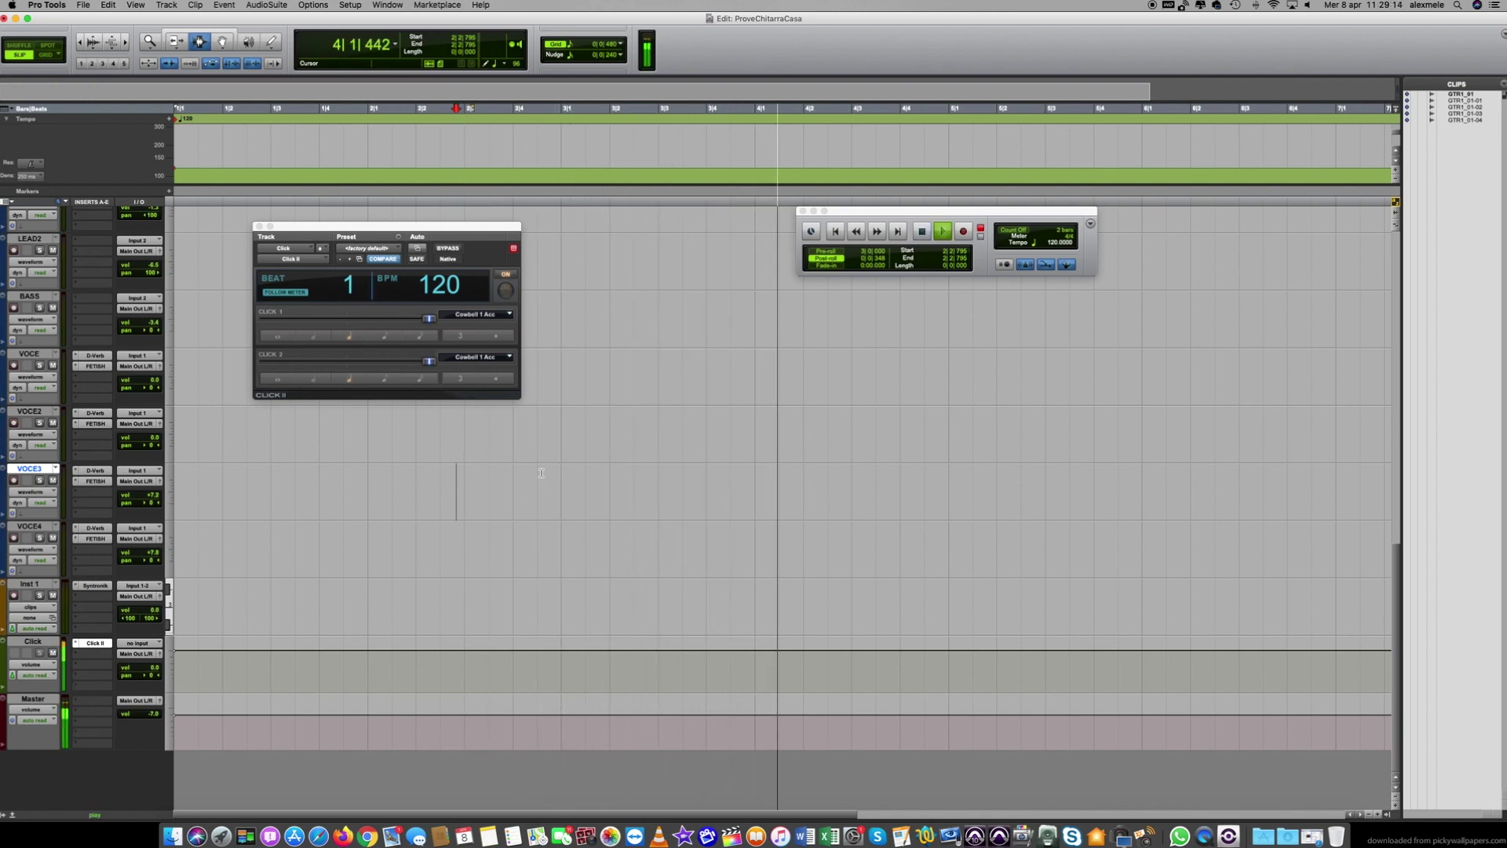
# Stop playback, browse the Blocks sounds offered for Click 1 in Click II, and close the plug-in window.
pyautogui.press('space')
pyautogui.click(477, 314)
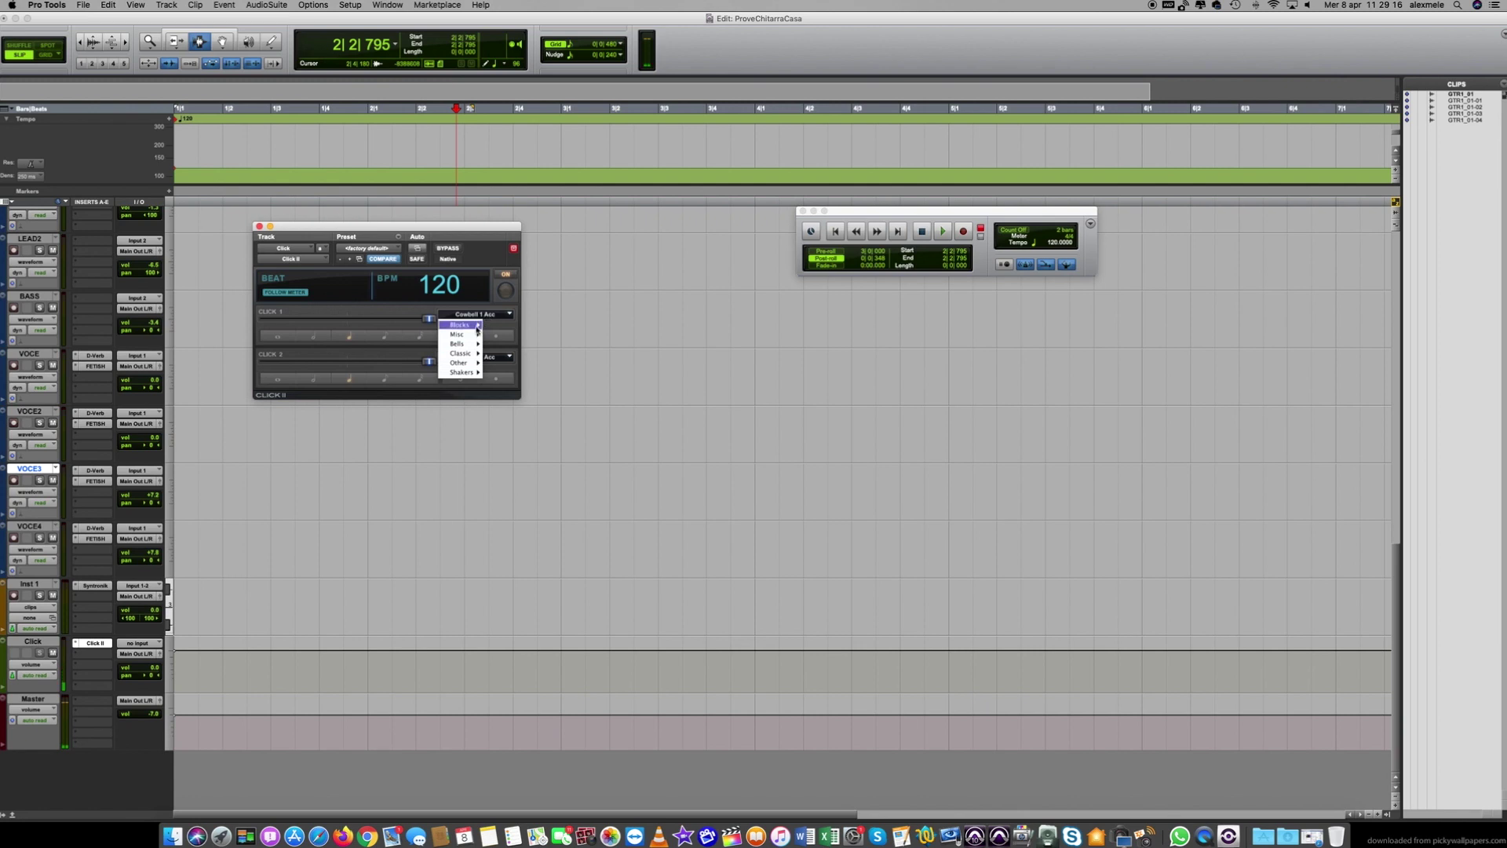
pyautogui.click(477, 331)
pyautogui.click(508, 315)
pyautogui.moveTo(465, 324)
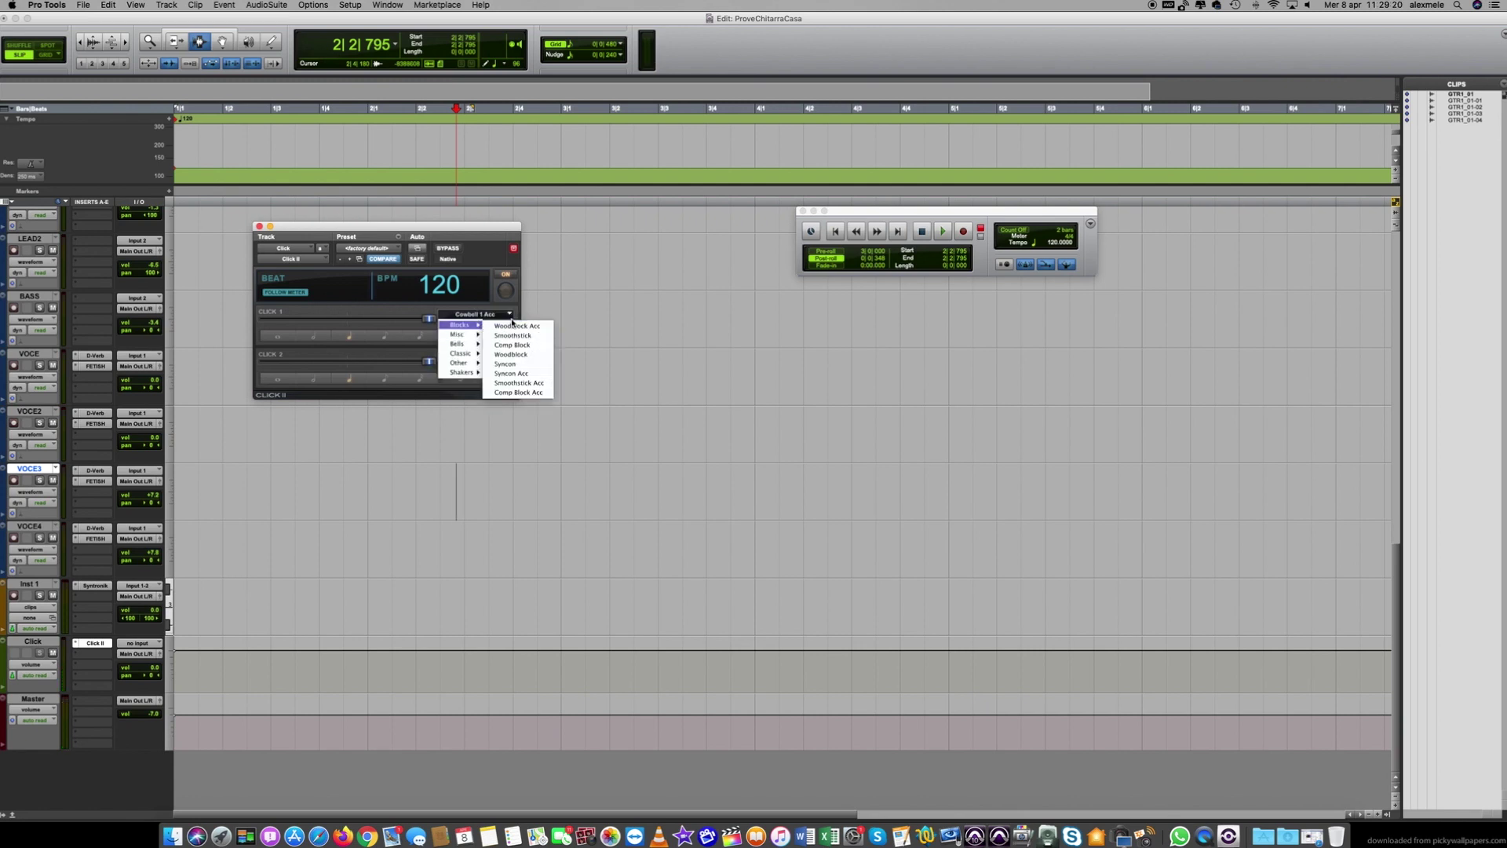
pyautogui.click(262, 229)
pyautogui.press('space')
pyautogui.click(262, 229)
pyautogui.press('space')
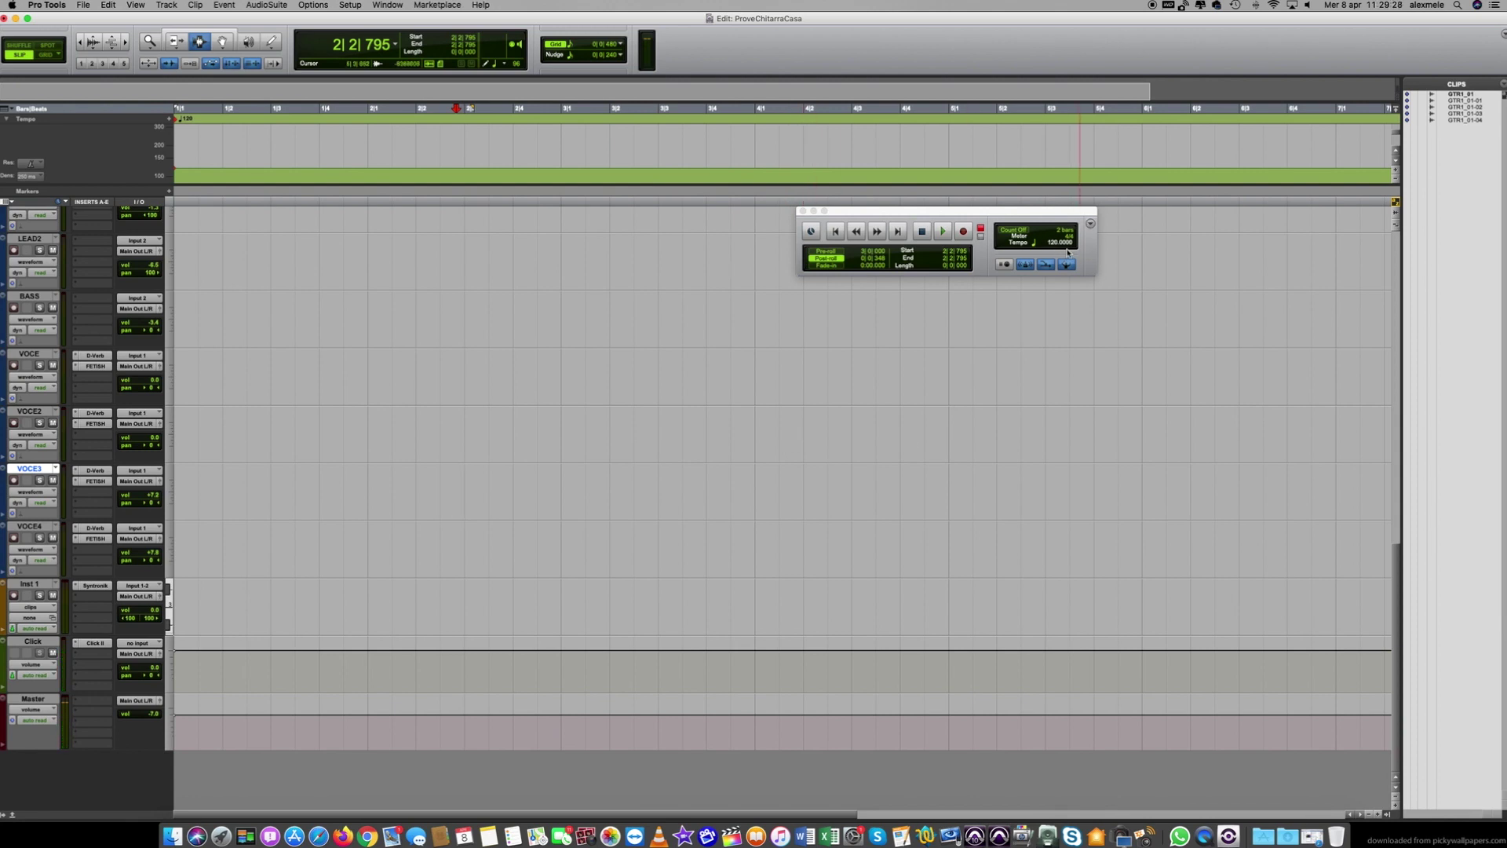
# Try a tempo of 180 BPM at the session start, play the click, and undo the tempo change.
pyautogui.doubleClick(177, 120)
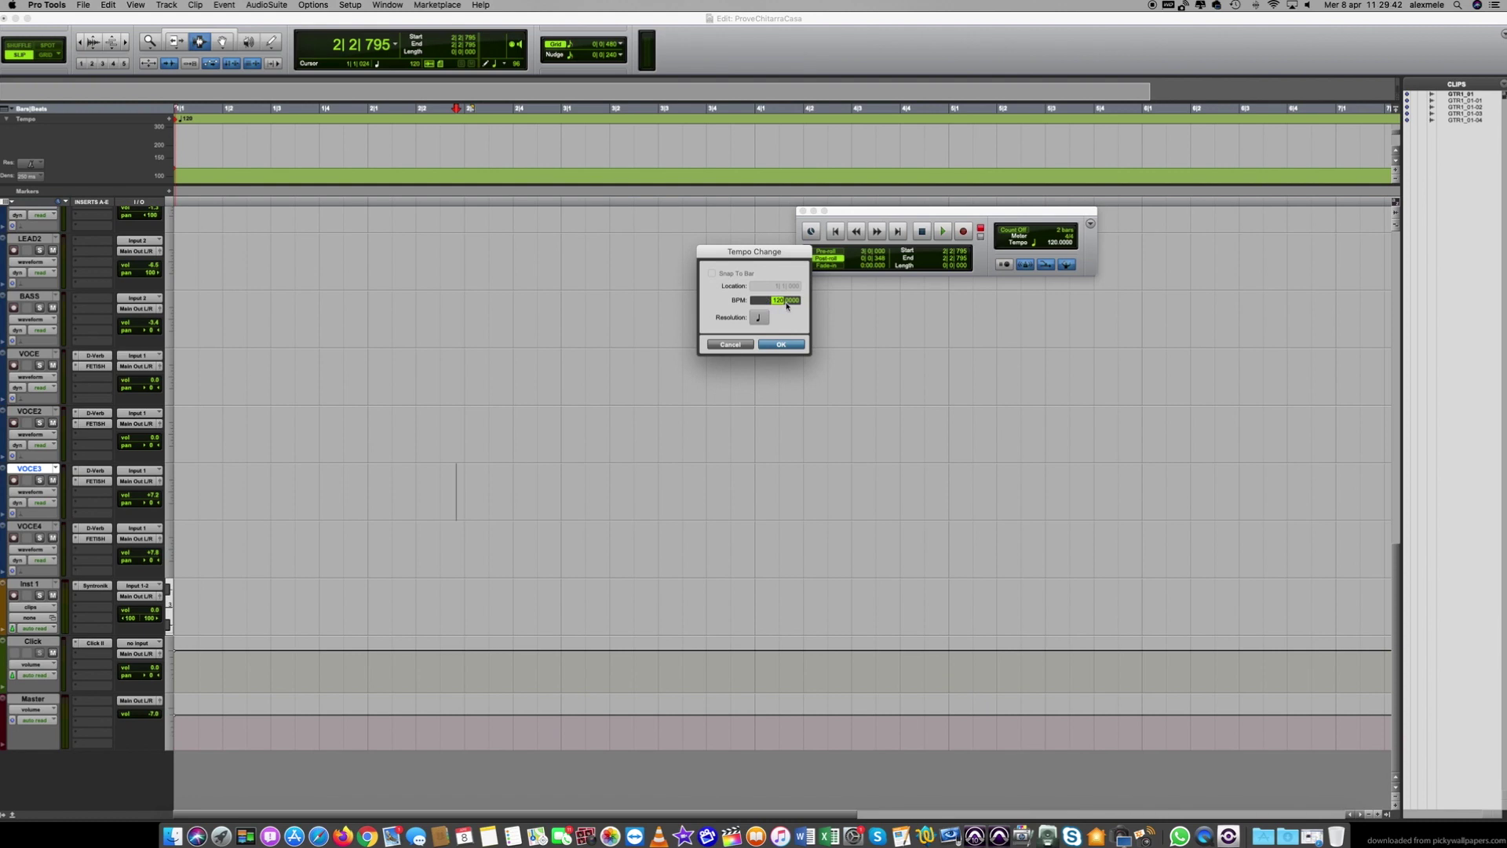
pyautogui.write('180')
pyautogui.press('Return')
pyautogui.press('space')
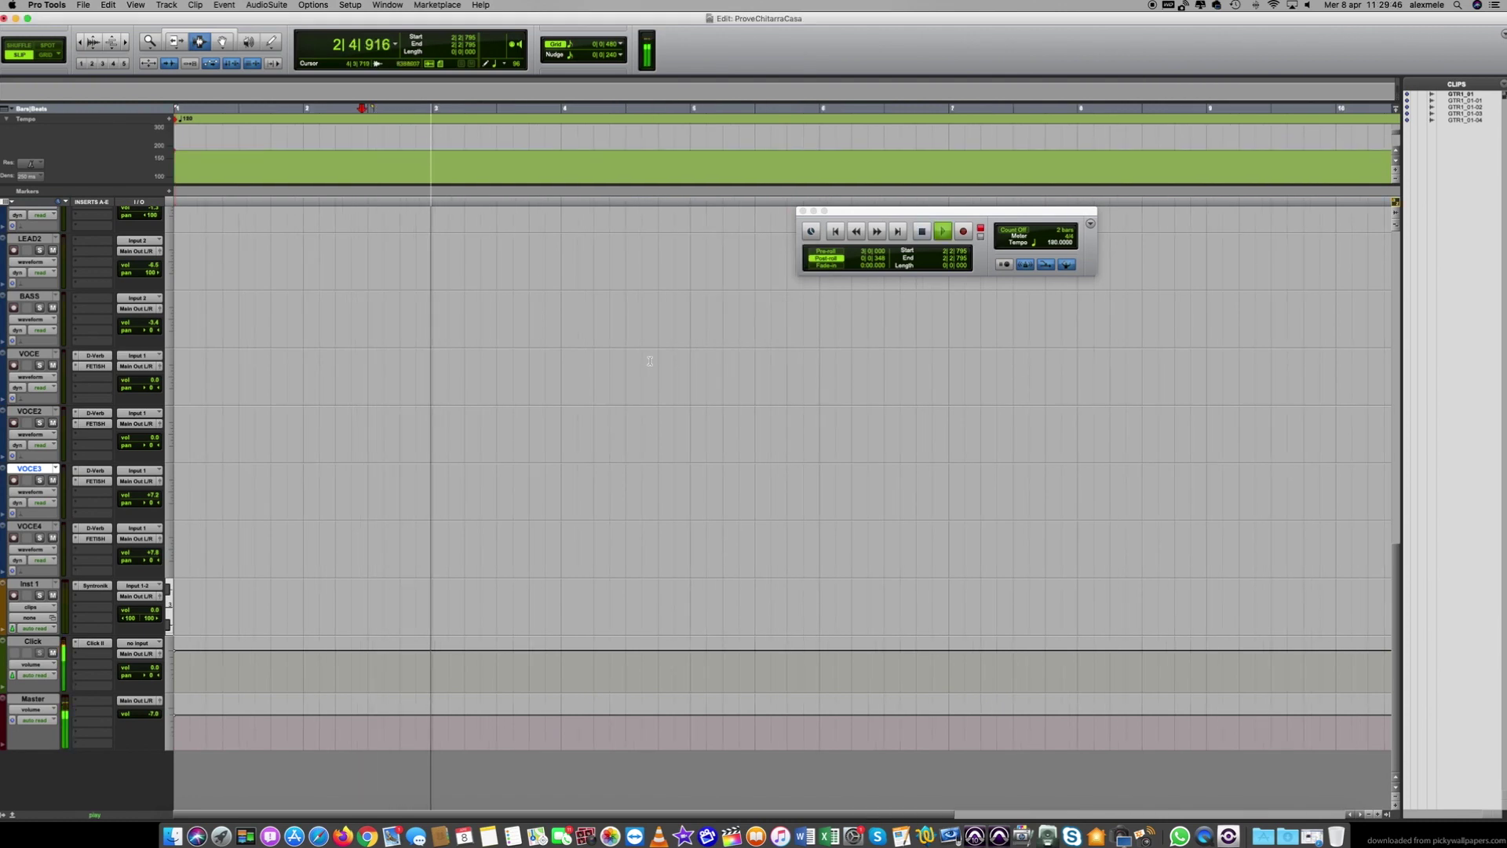
pyautogui.press('space')
pyautogui.press('super+z')
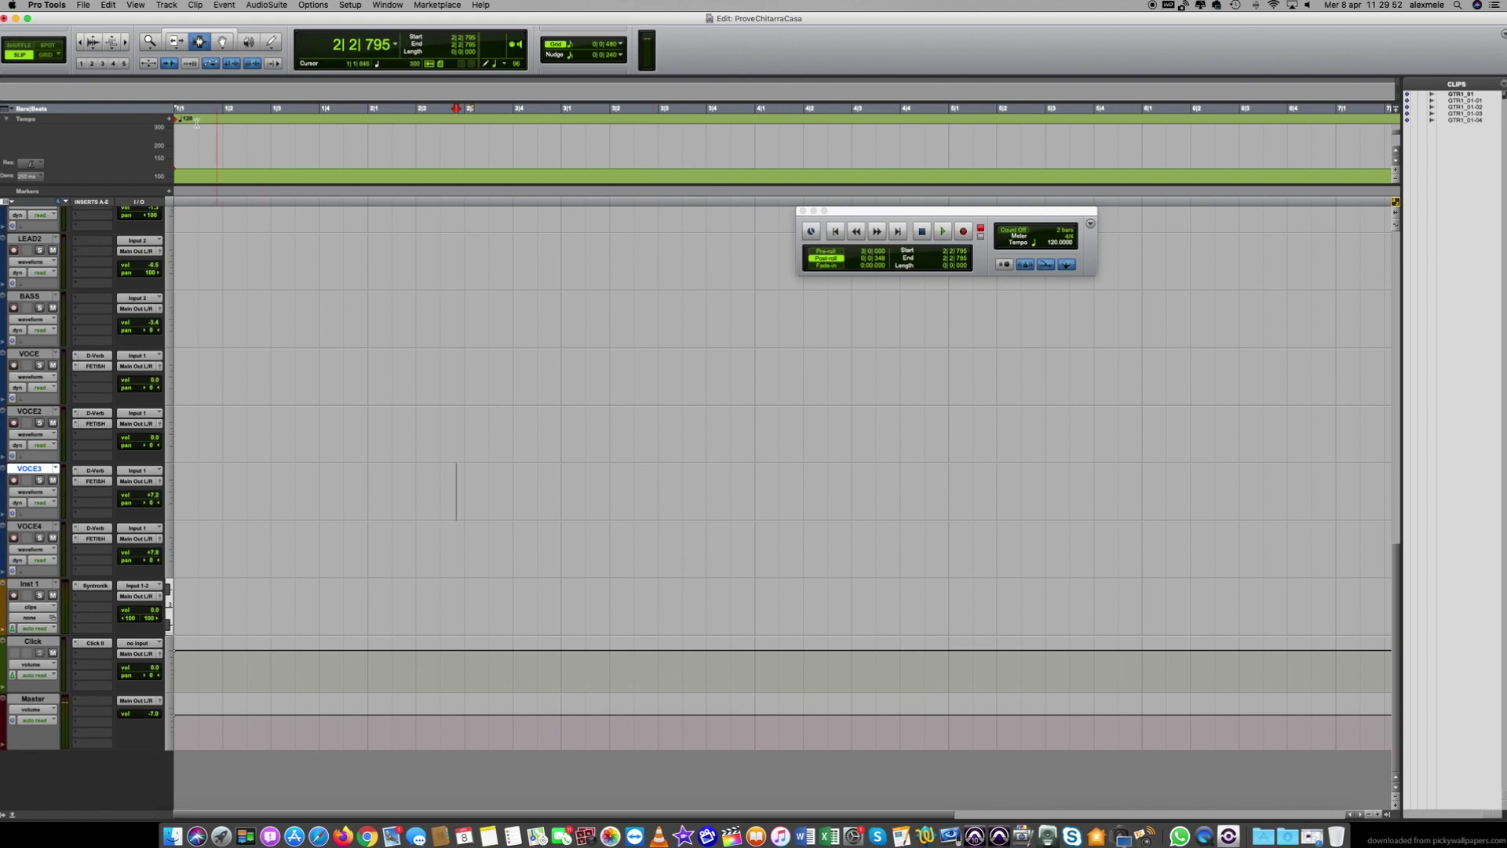
# Switch to Grid mode and record a guitar take of about five bars on GTR1 from 1|1|000.
pyautogui.scroll(6, 364, 468)
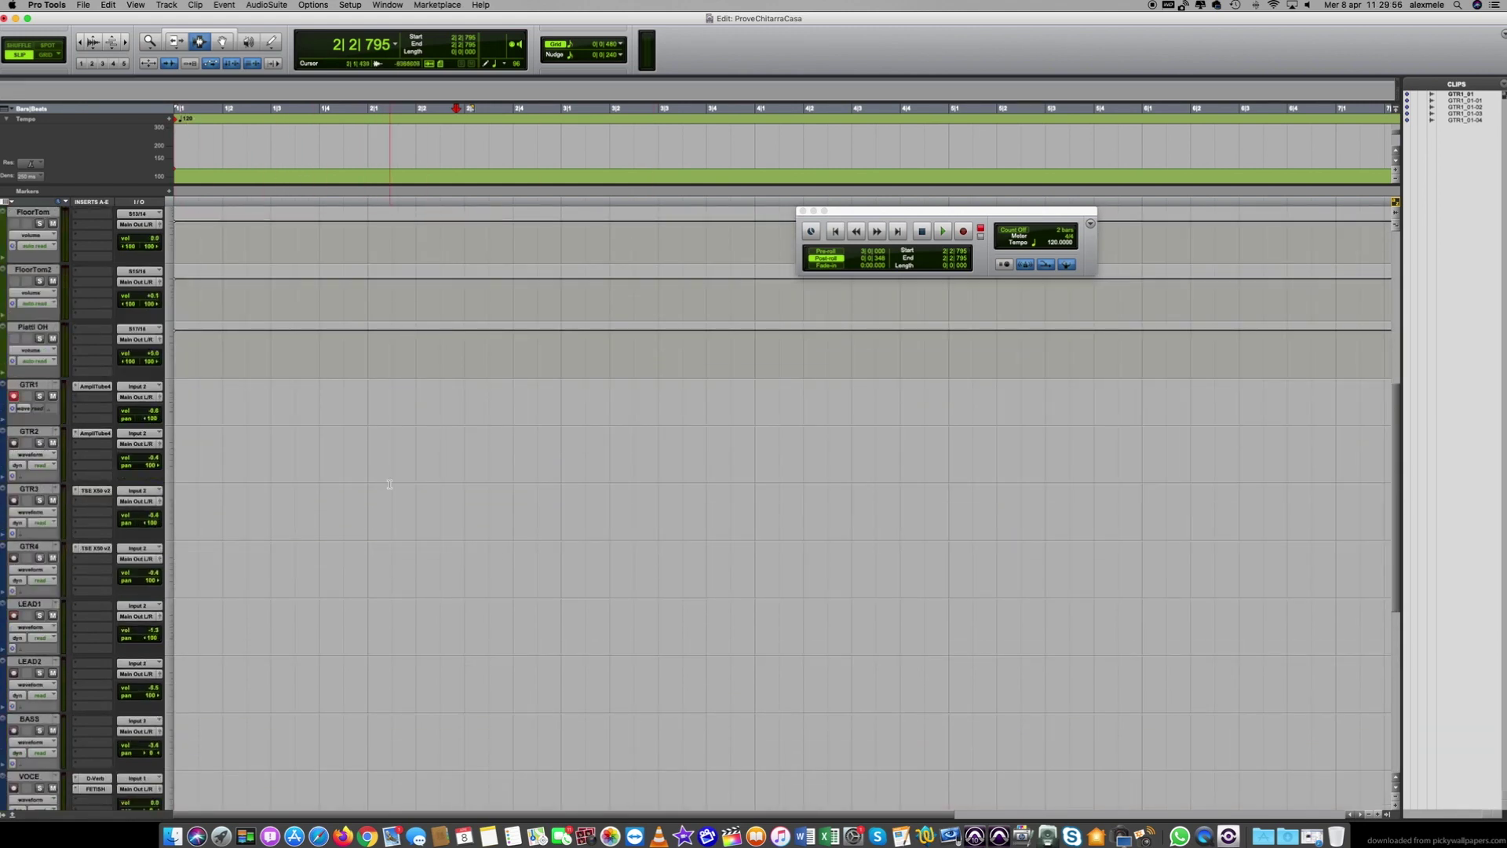
pyautogui.scroll(-1, 389, 484)
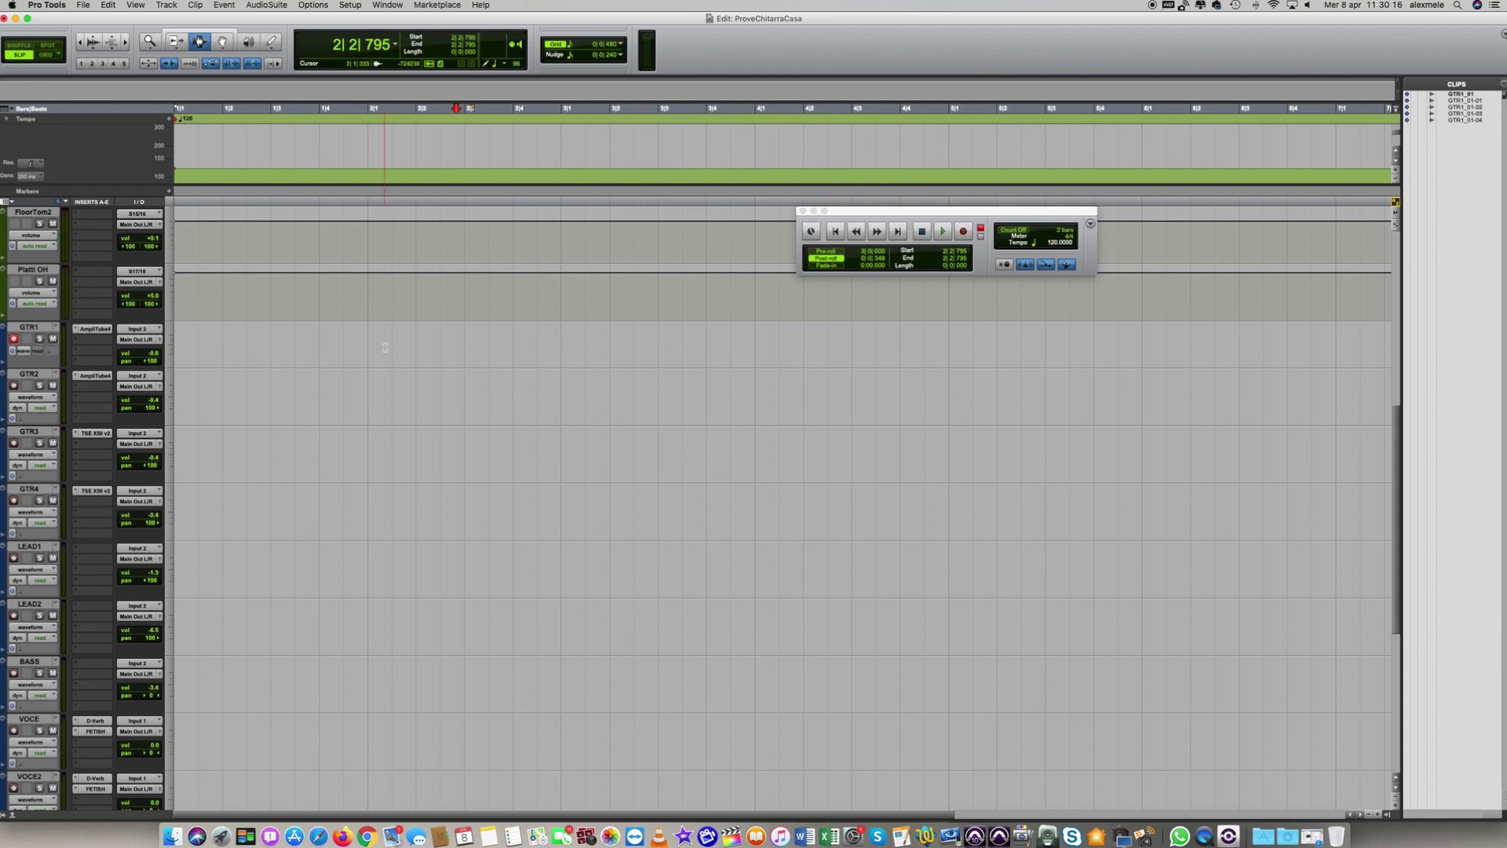
pyautogui.click(178, 345)
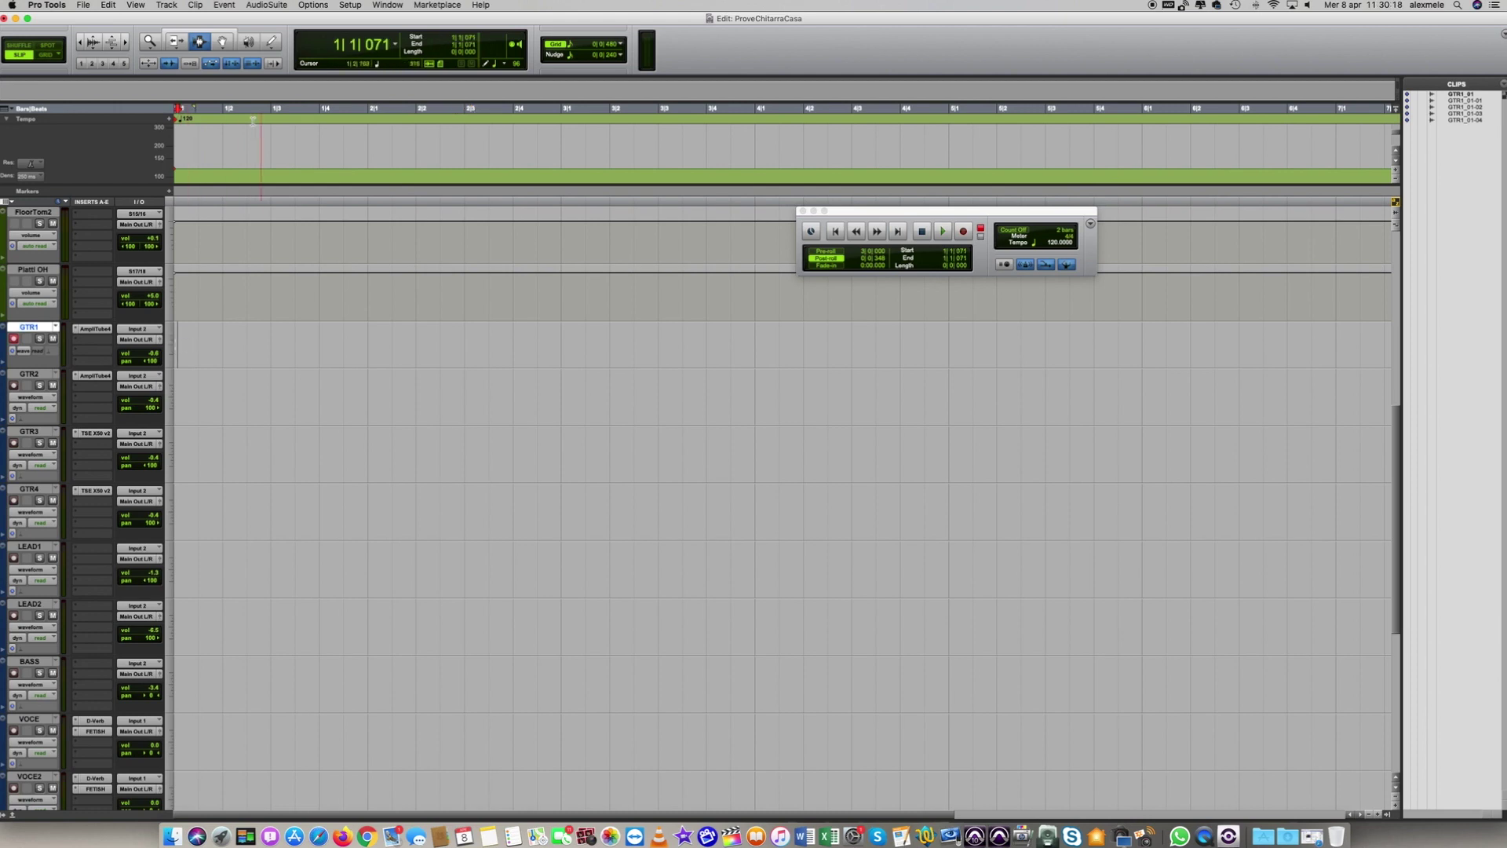
pyautogui.click(45, 55)
pyautogui.click(174, 341)
pyautogui.press('super+space')
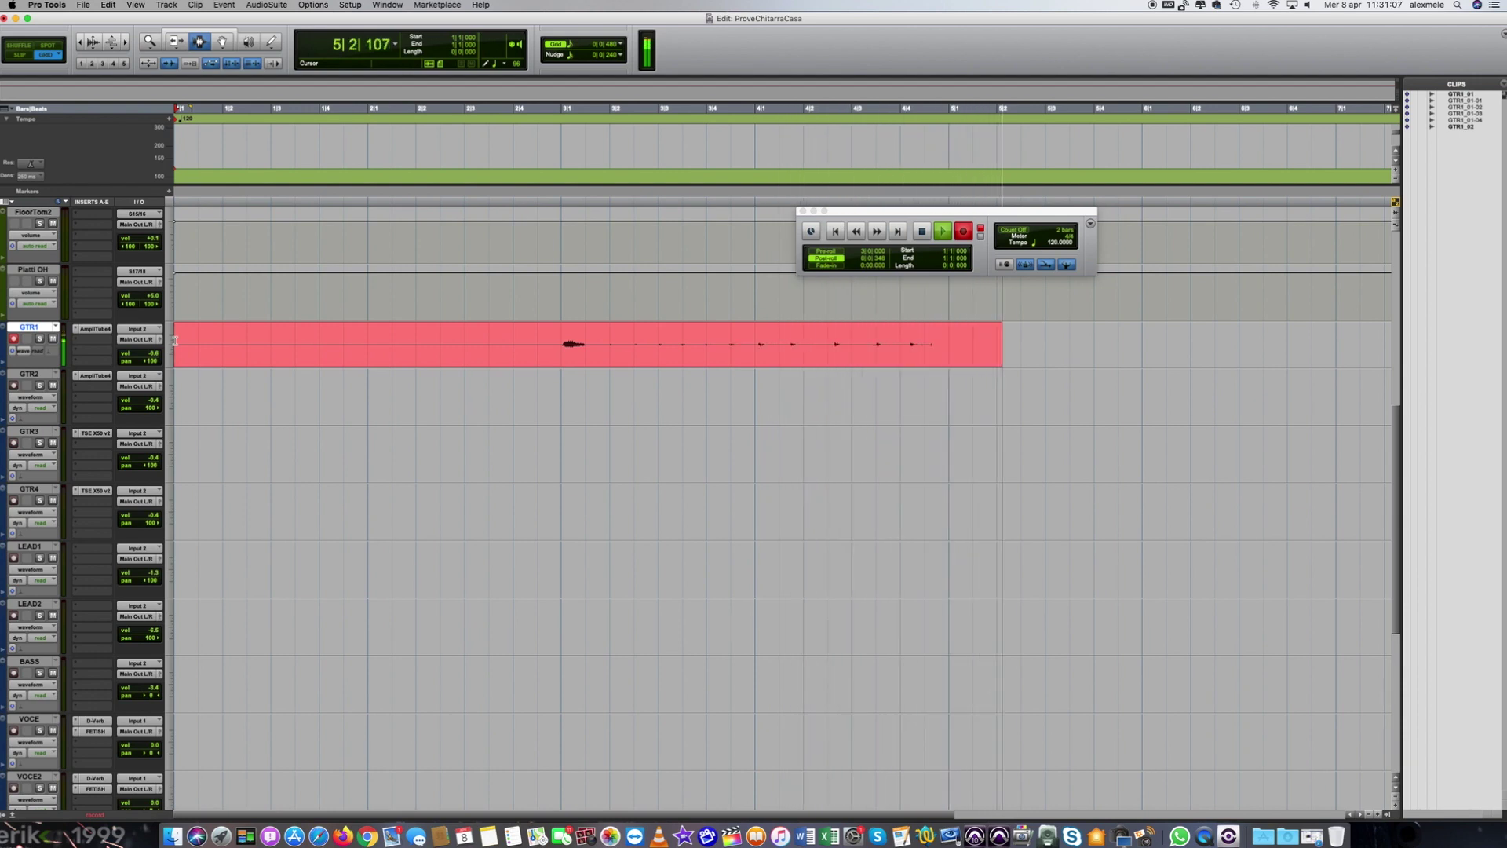
pyautogui.press('space')
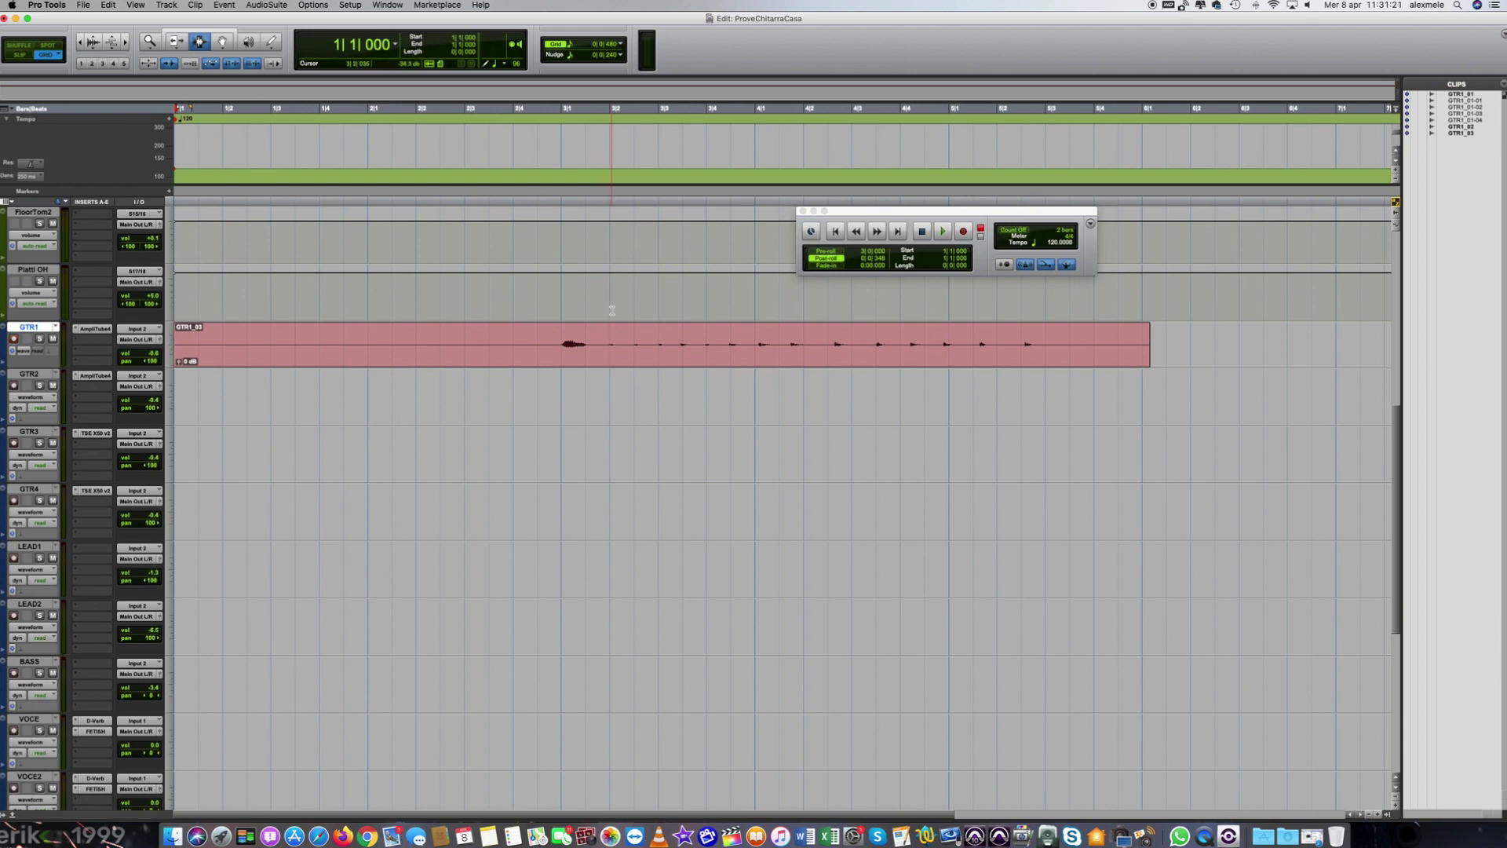
# Play back the GTR1 take from 3|1|000 and shift the floating Transport window slightly out of the way.
pyautogui.click(557, 343)
pyautogui.press('space')
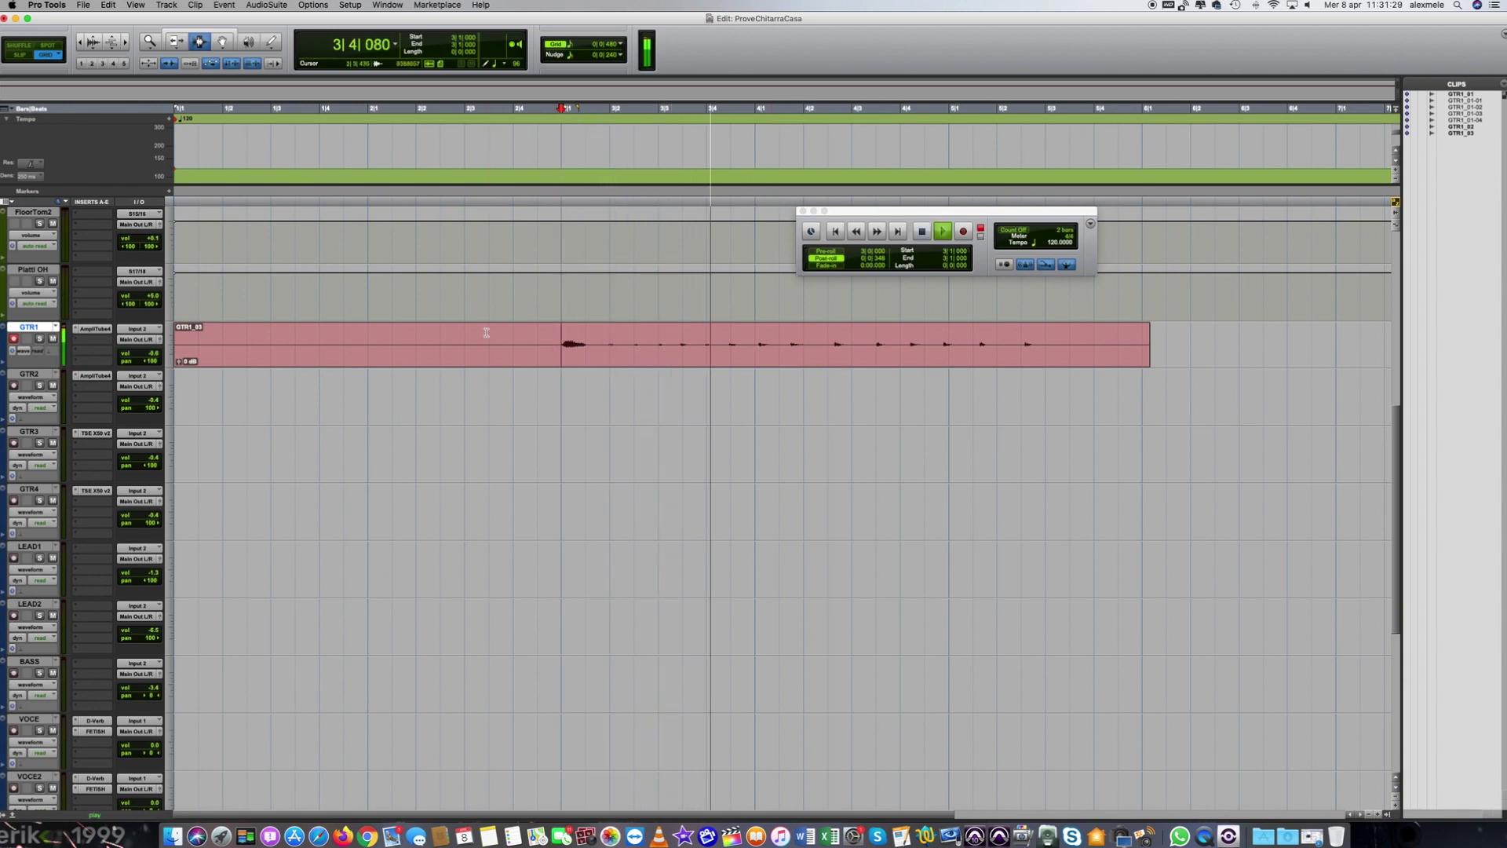
pyautogui.press('space')
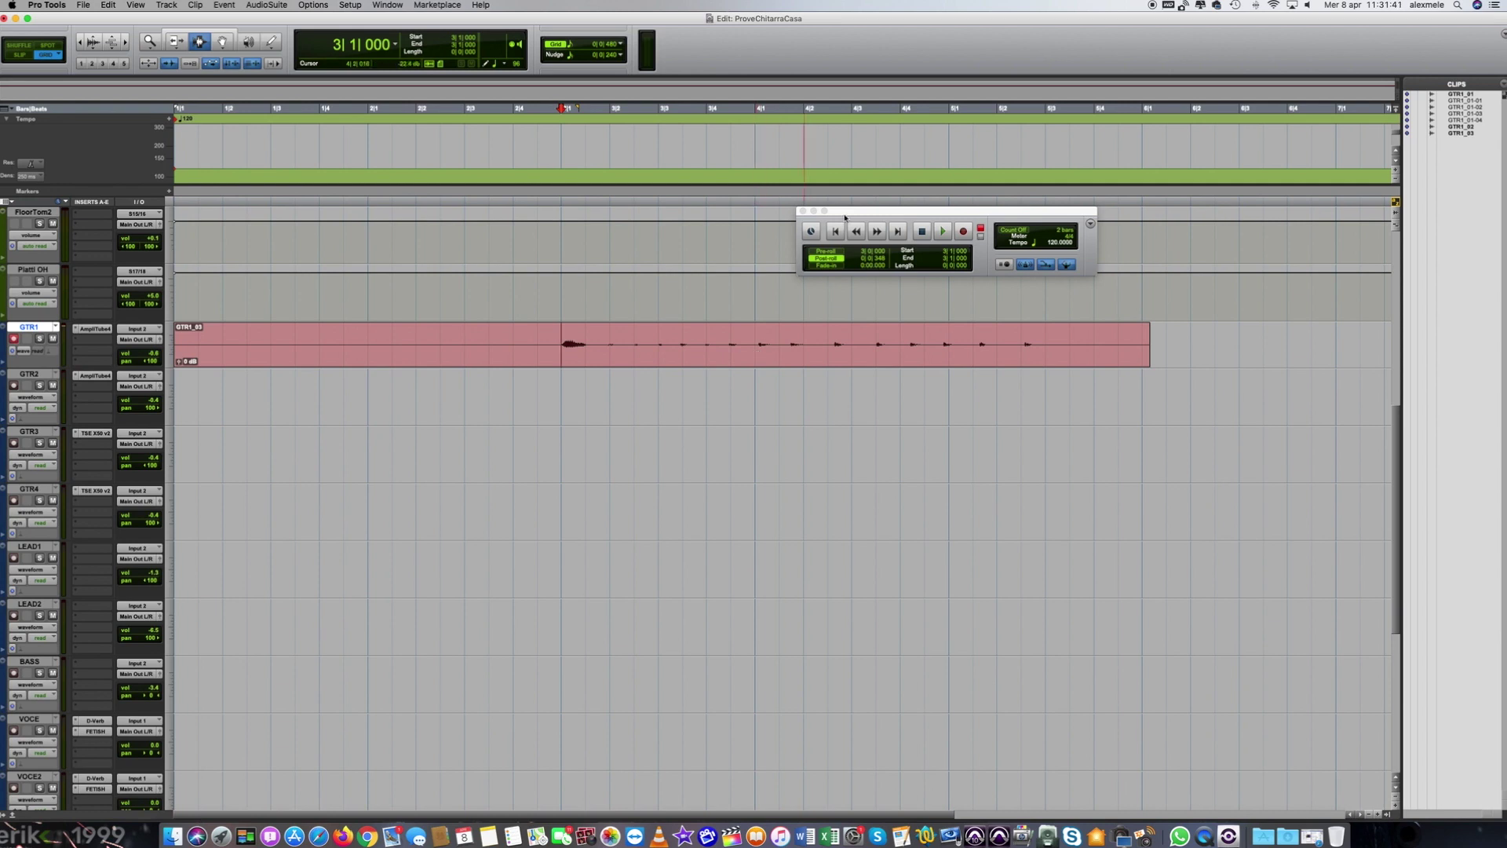
pyautogui.moveTo(858, 209); pyautogui.dragTo(888, 185)
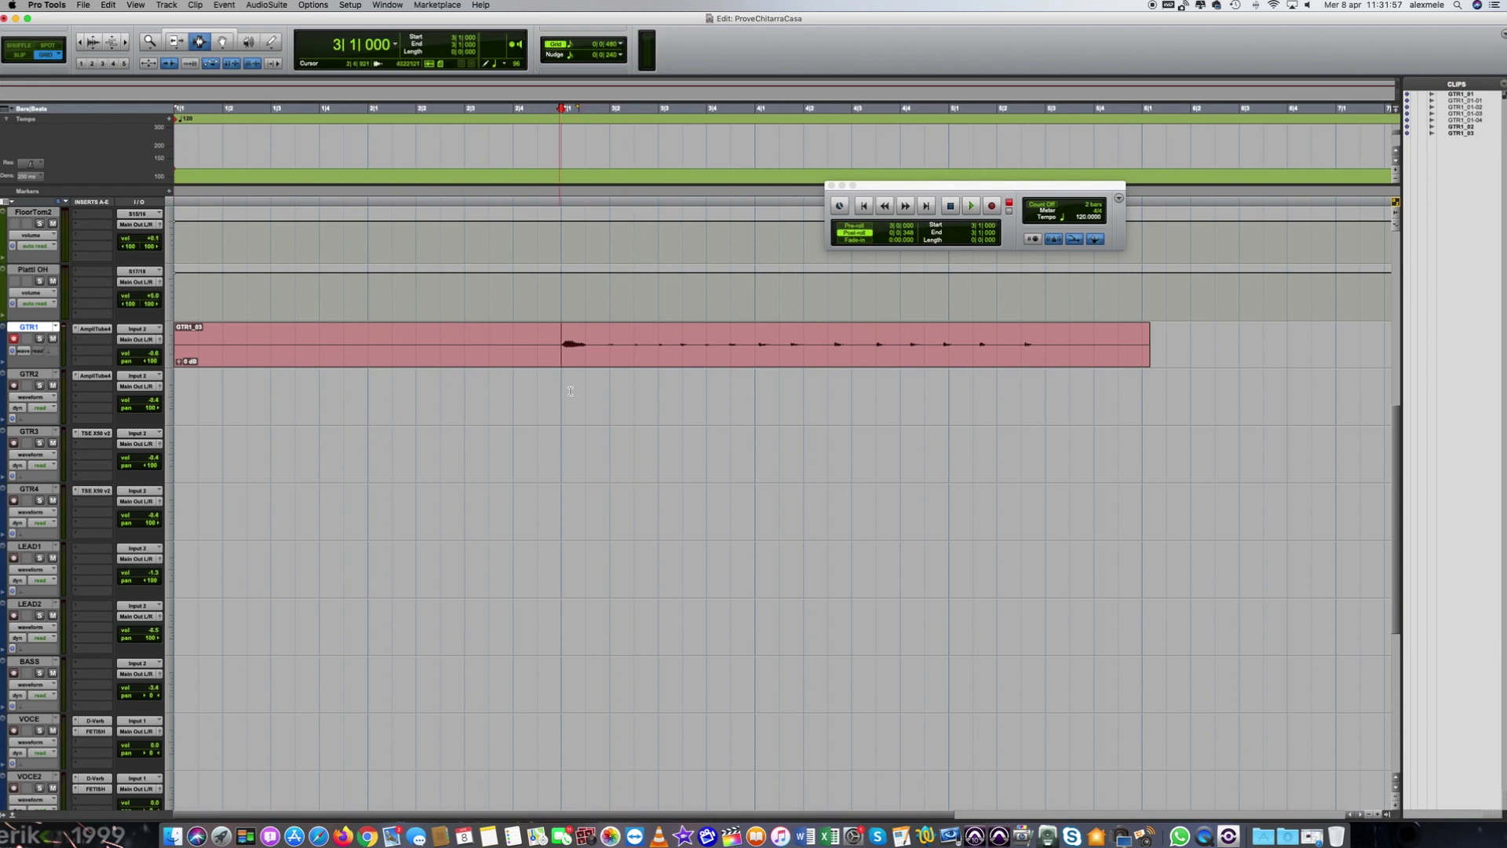
# Place the cursor at 3|2|000 in GTR1 in Grid mode, then switch to Slip mode and place it freely near 3|2|247.
pyautogui.click(611, 347)
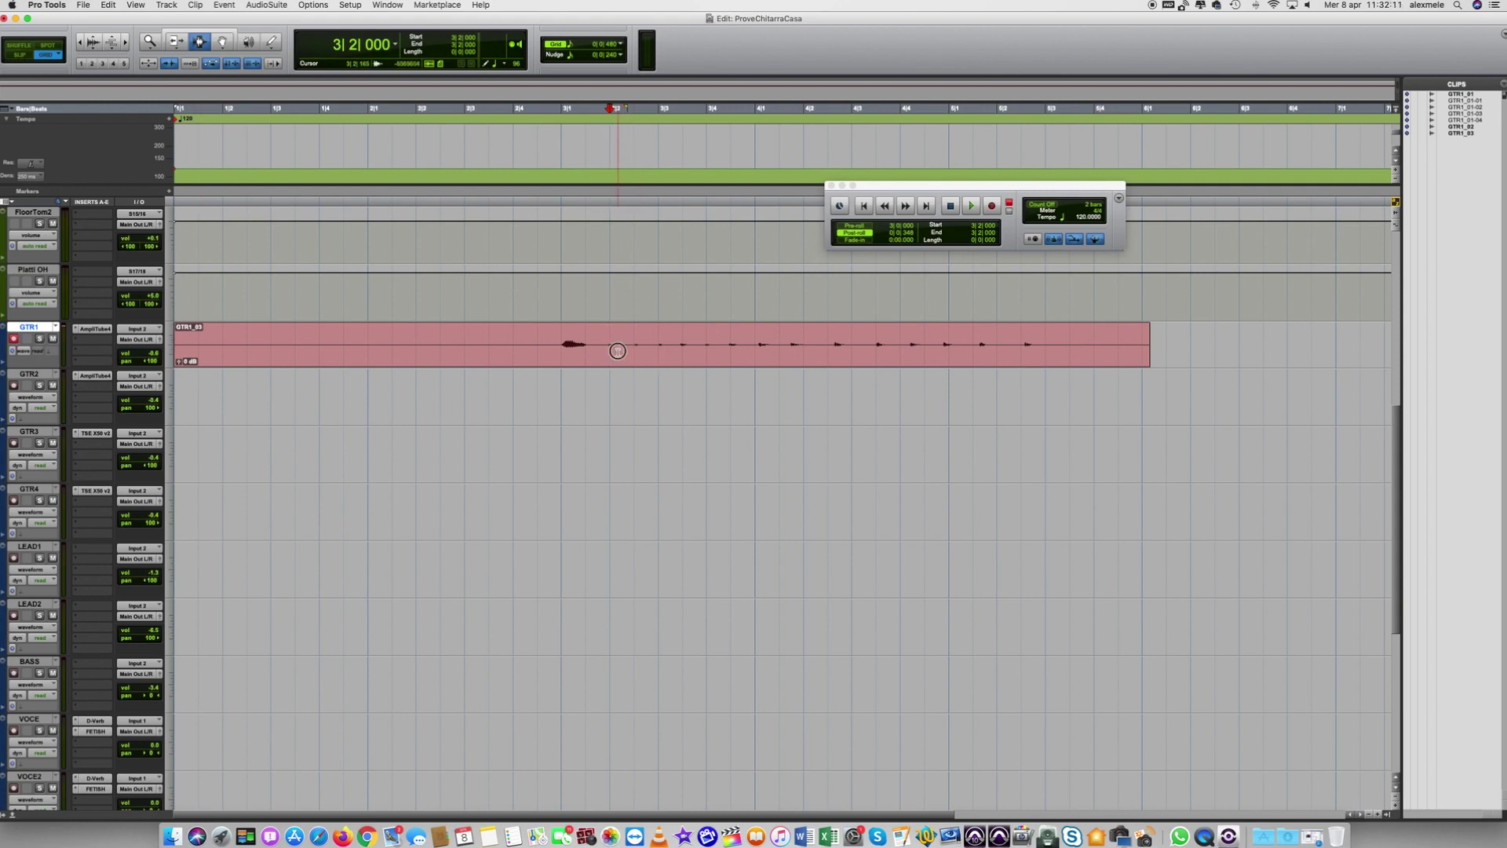
pyautogui.click(20, 58)
pyautogui.click(21, 55)
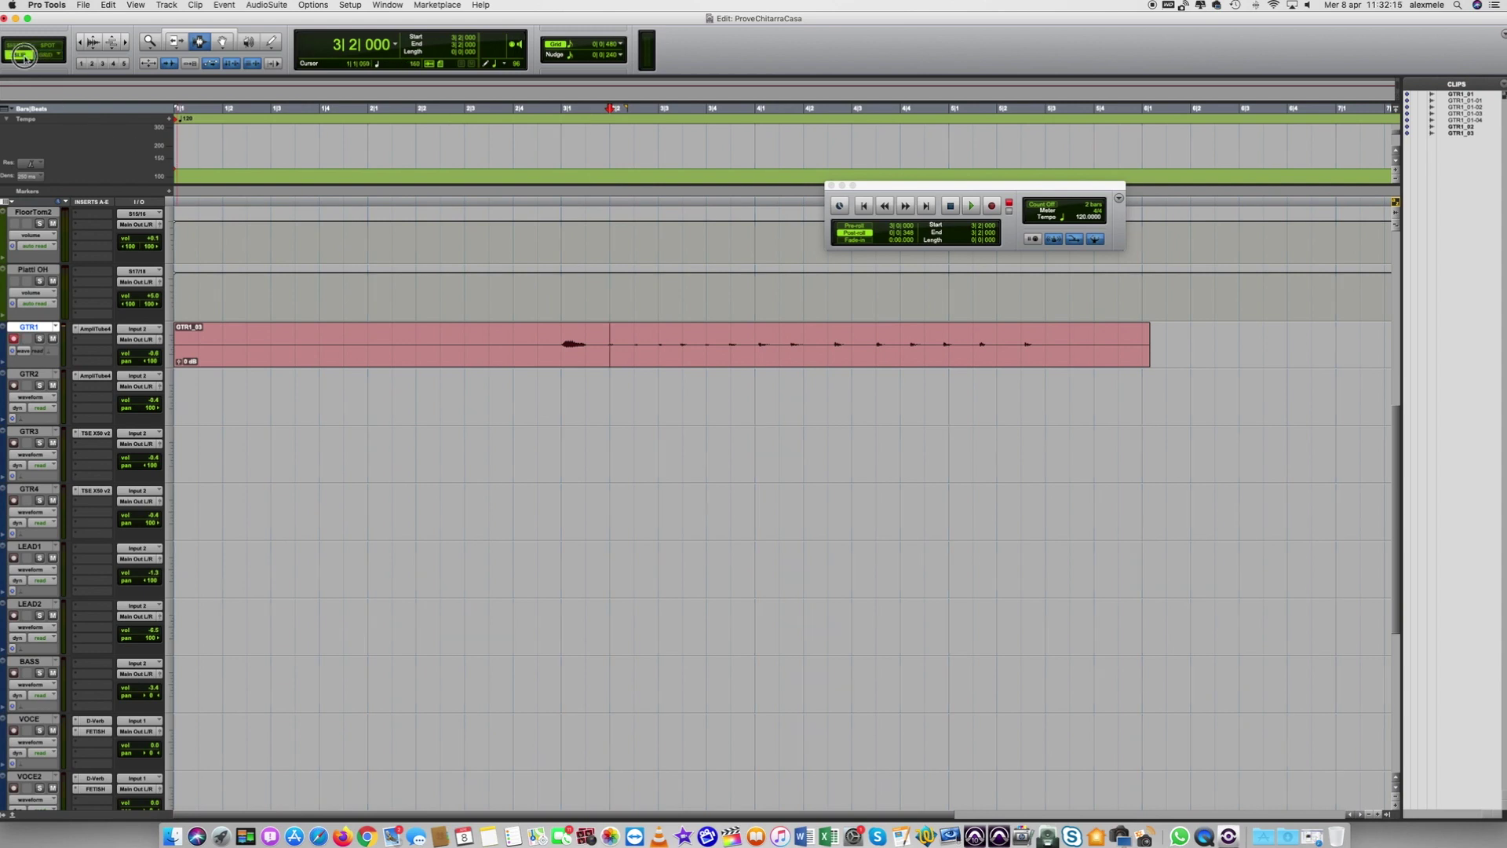
pyautogui.click(622, 358)
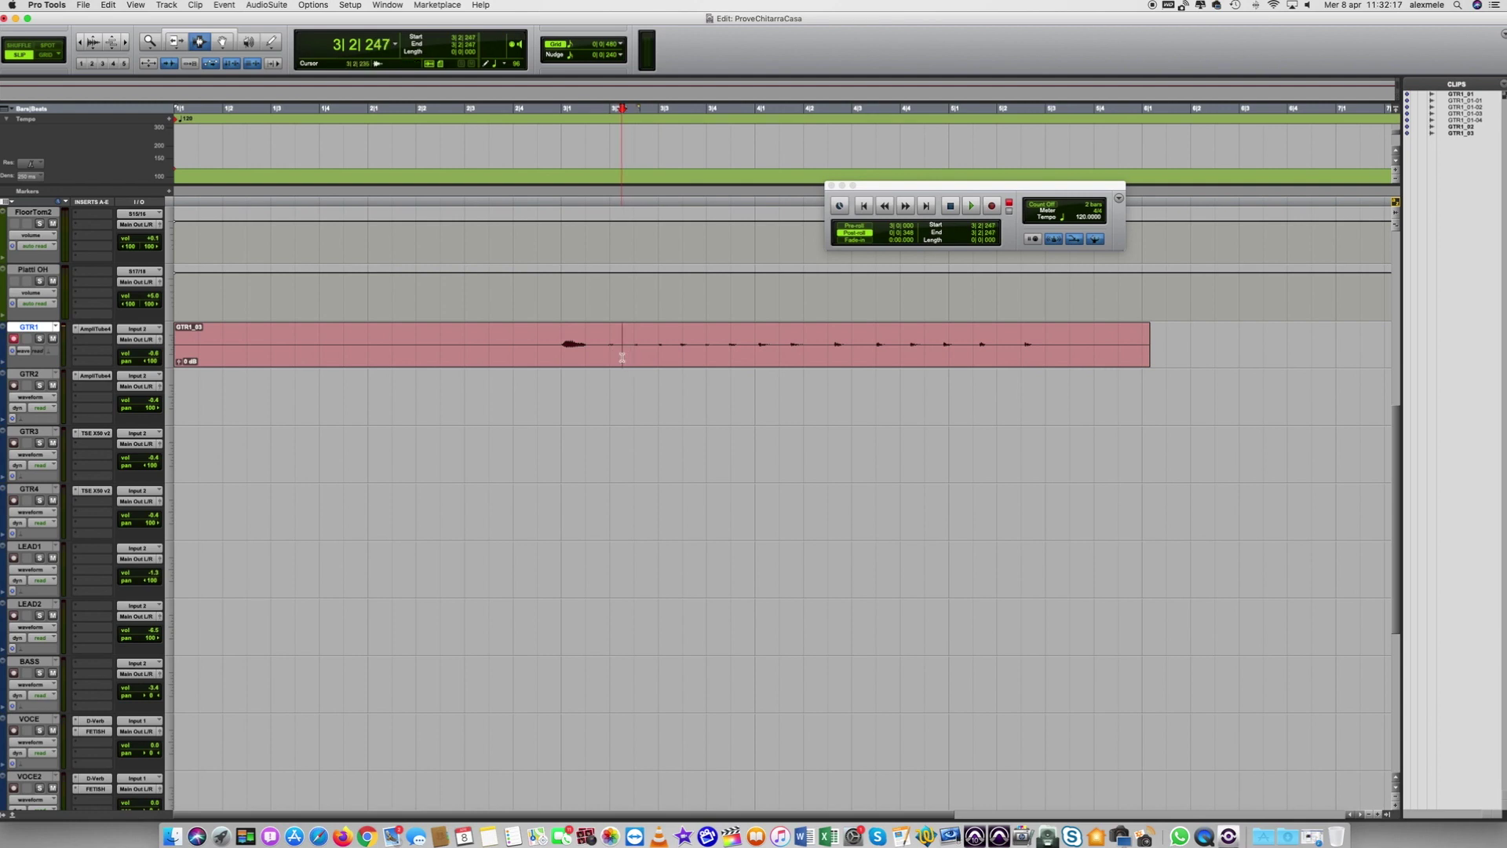
pyautogui.click(619, 355)
pyautogui.click(620, 357)
pyautogui.click(621, 357)
# Split the GTR1 clip at 4|1|047 and move the second part back to 4|1|000 with the Grabber tool.
pyautogui.click(758, 358)
pyautogui.press('b')
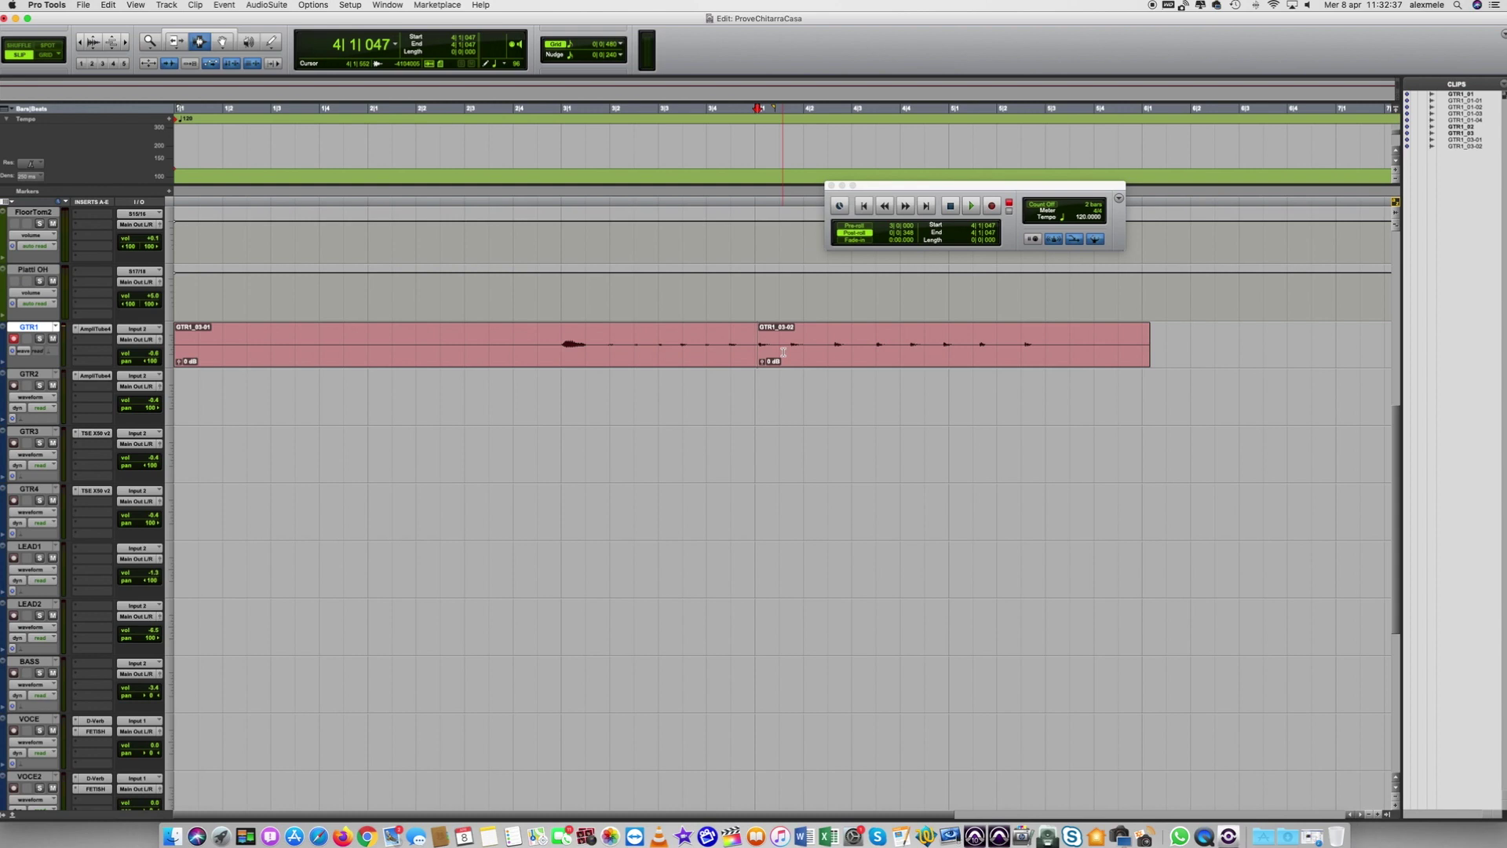
pyautogui.click(223, 42)
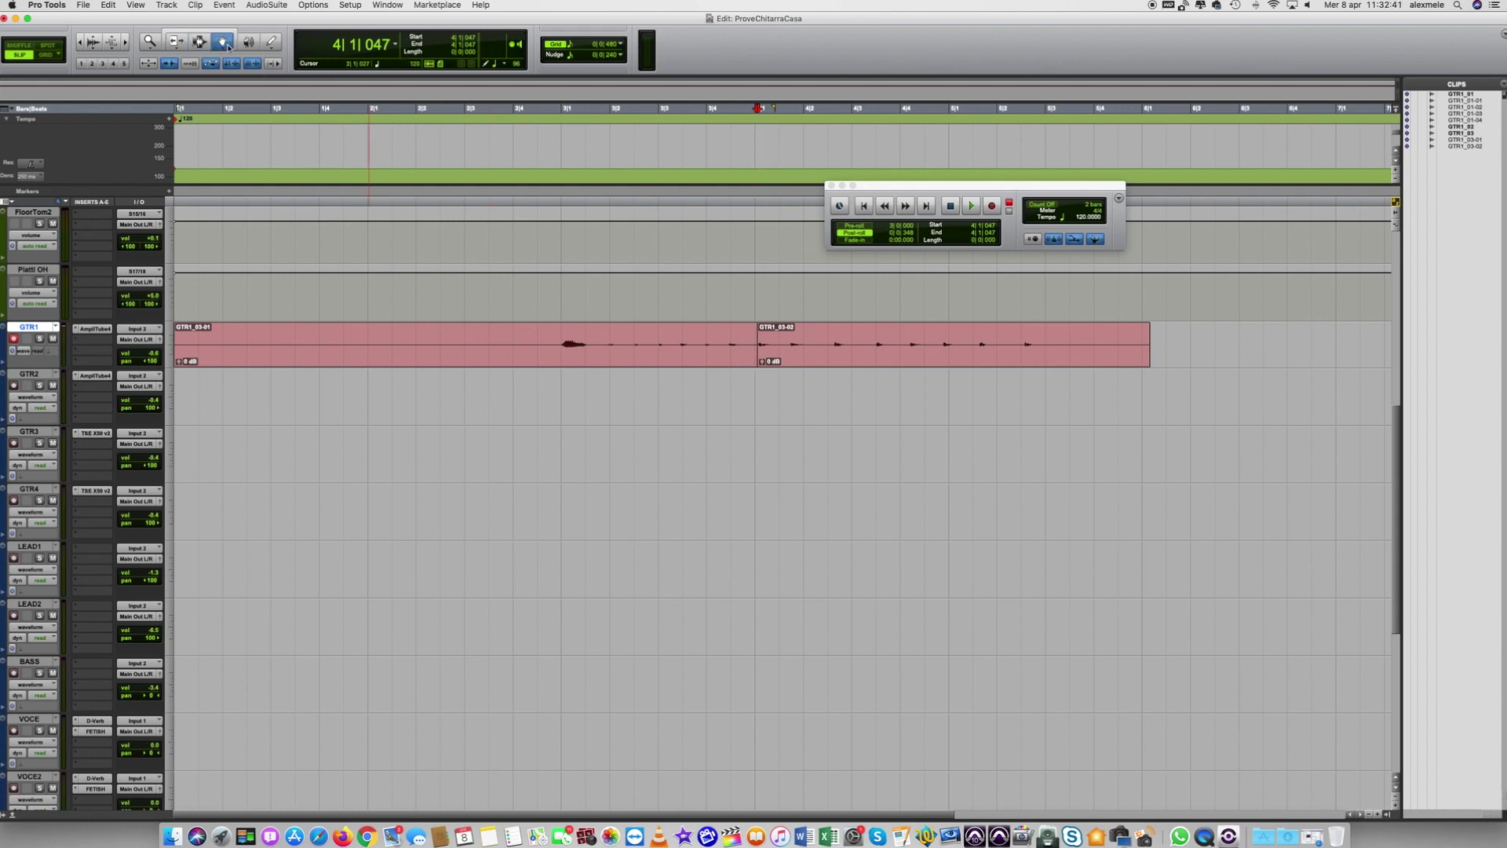
pyautogui.click(812, 343)
pyautogui.moveTo(812, 343); pyautogui.dragTo(811, 344)
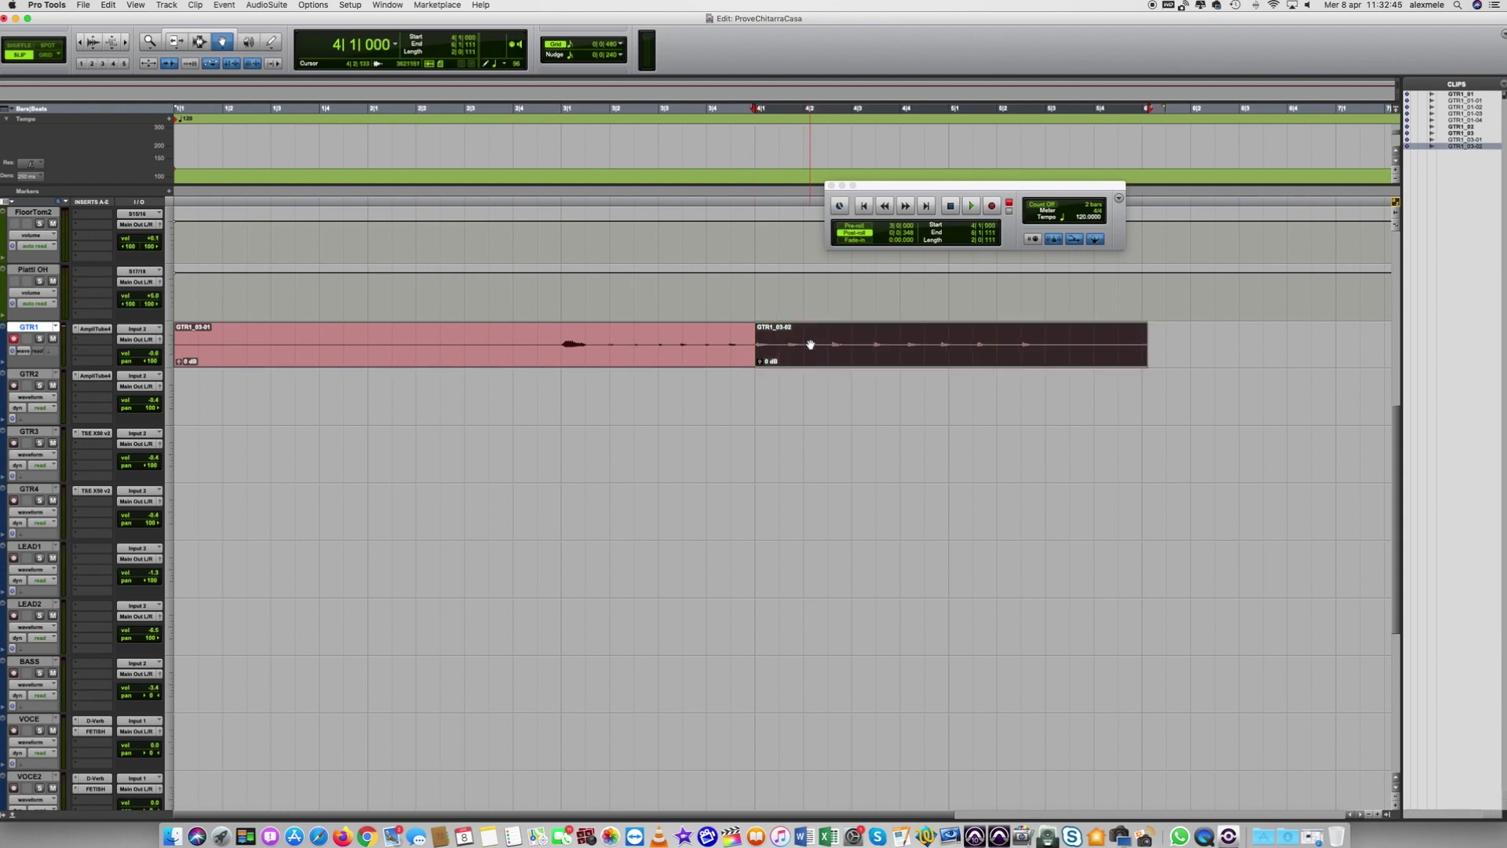
pyautogui.click(777, 414)
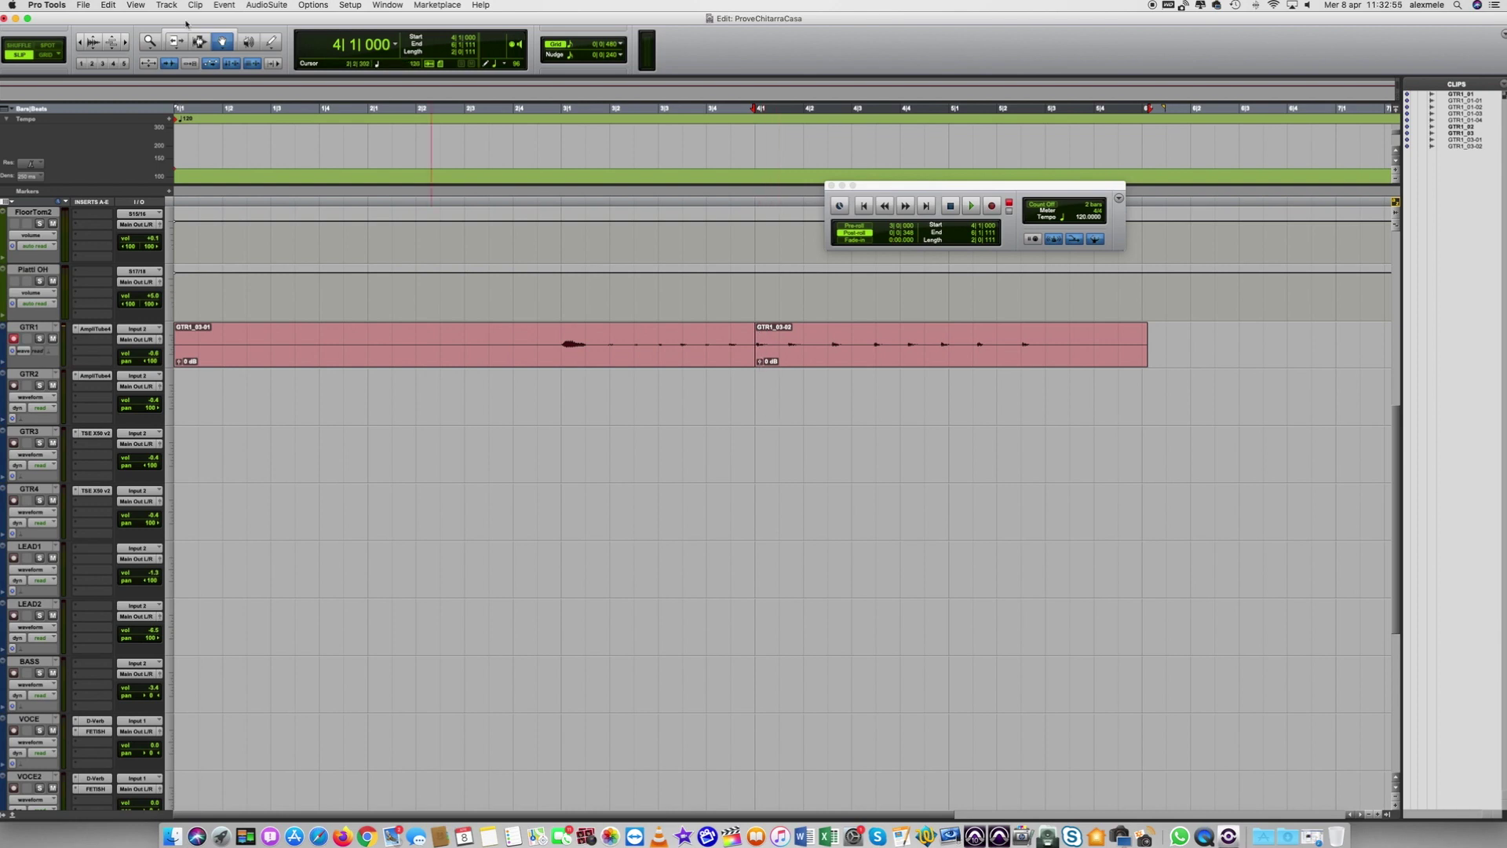
# Crossfade the GTR1 join from 3|4|878 to 4|1|094 with Standard shapes and an Equal Power link.
pyautogui.click(201, 44)
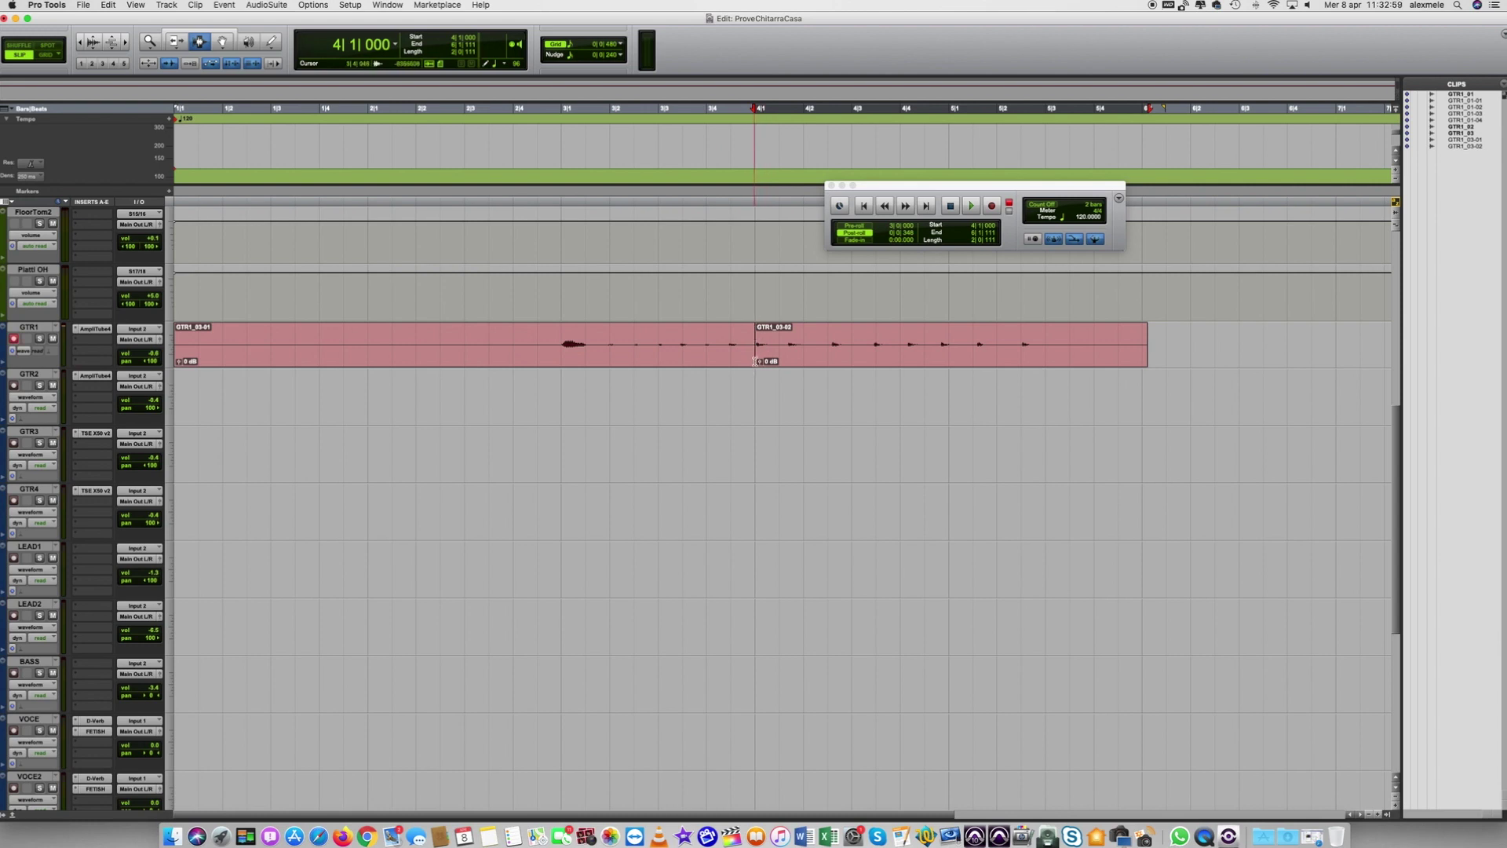
pyautogui.moveTo(751, 351); pyautogui.dragTo(758, 352)
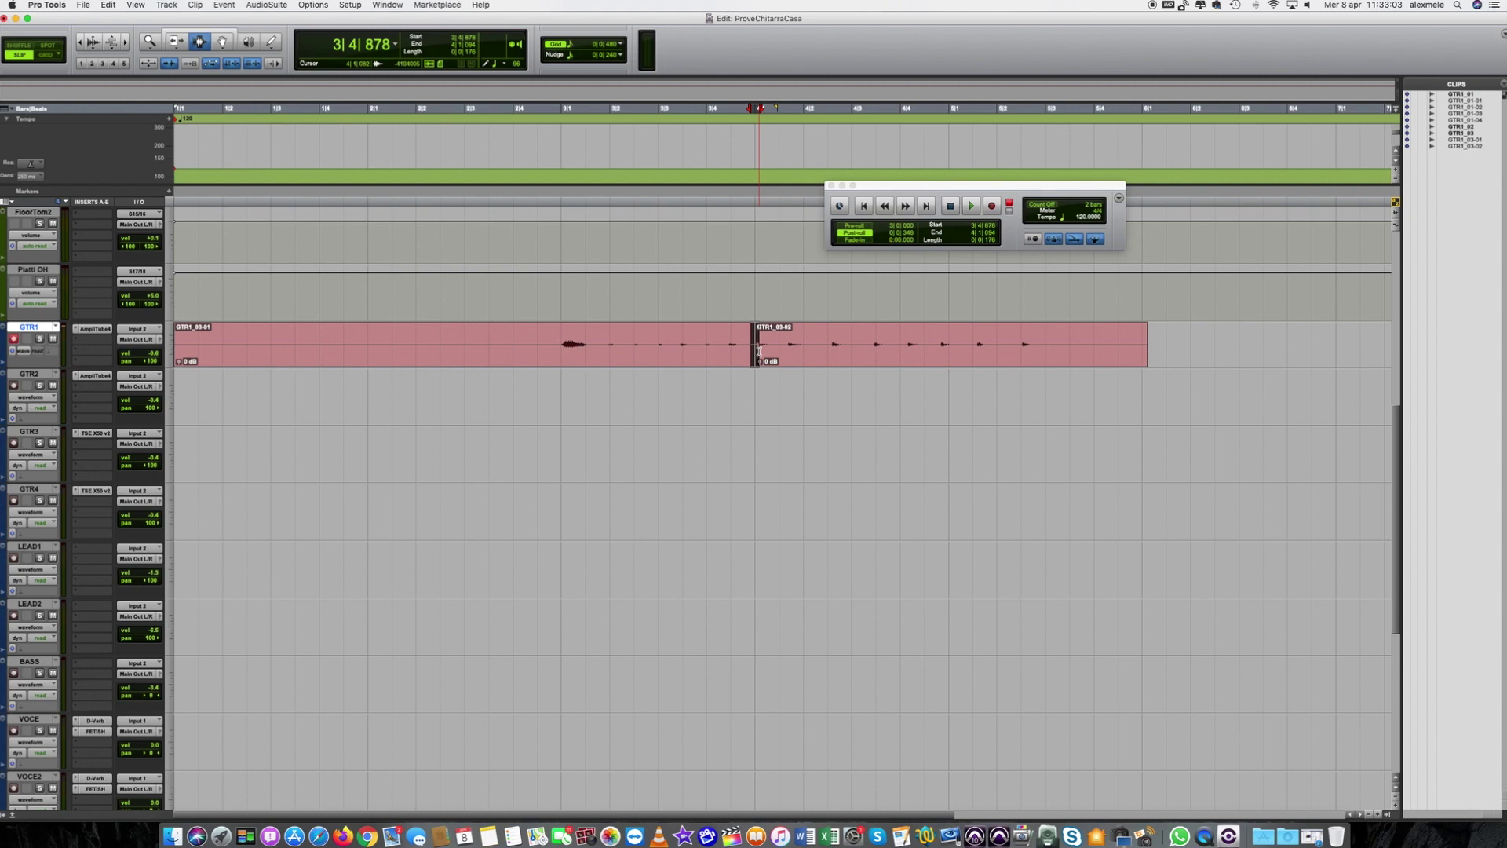
pyautogui.press('super+f')
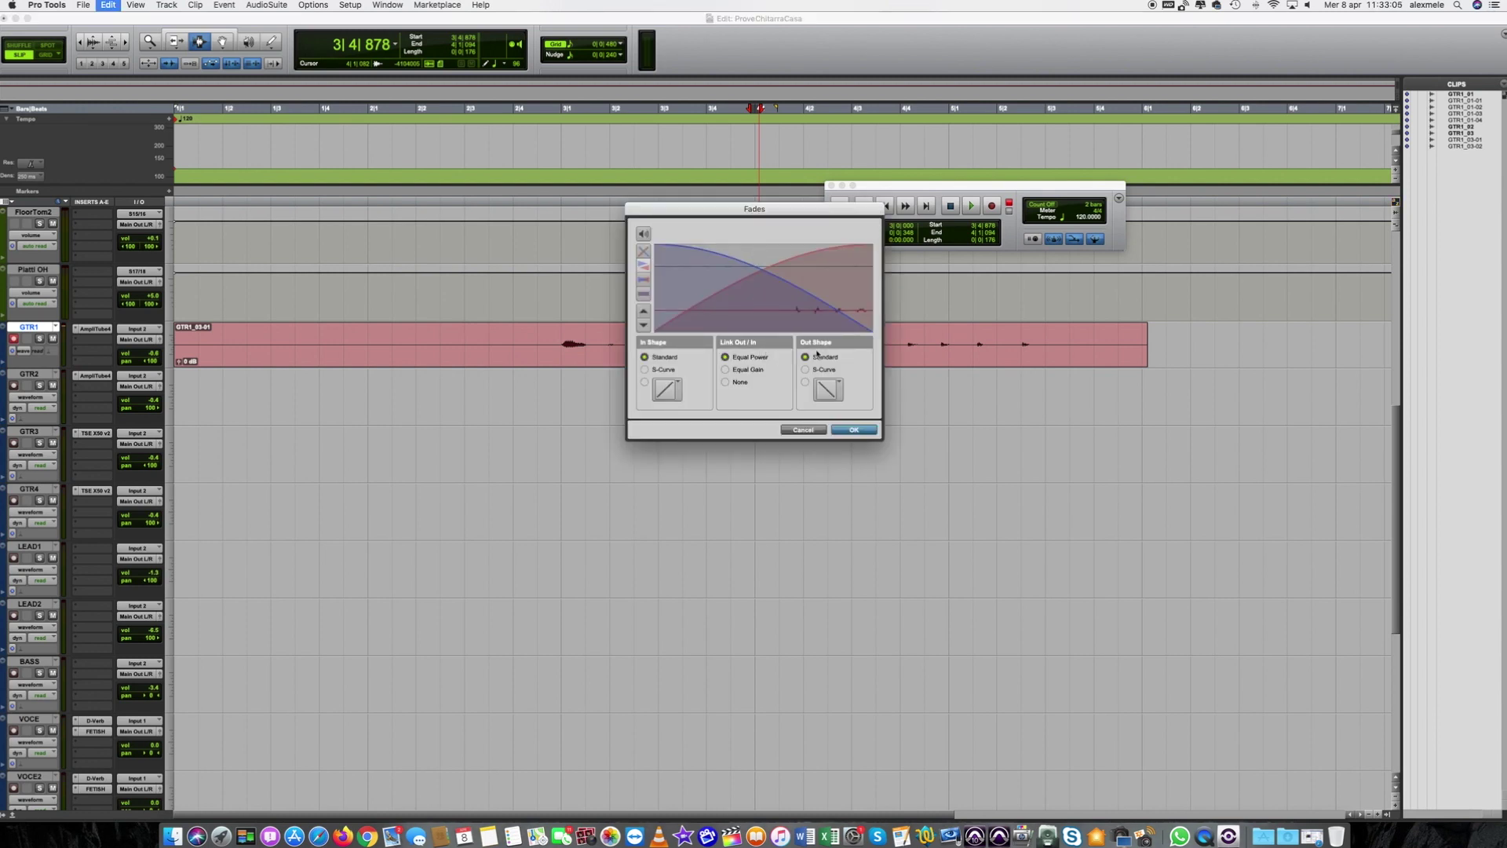
pyautogui.click(854, 431)
pyautogui.click(754, 392)
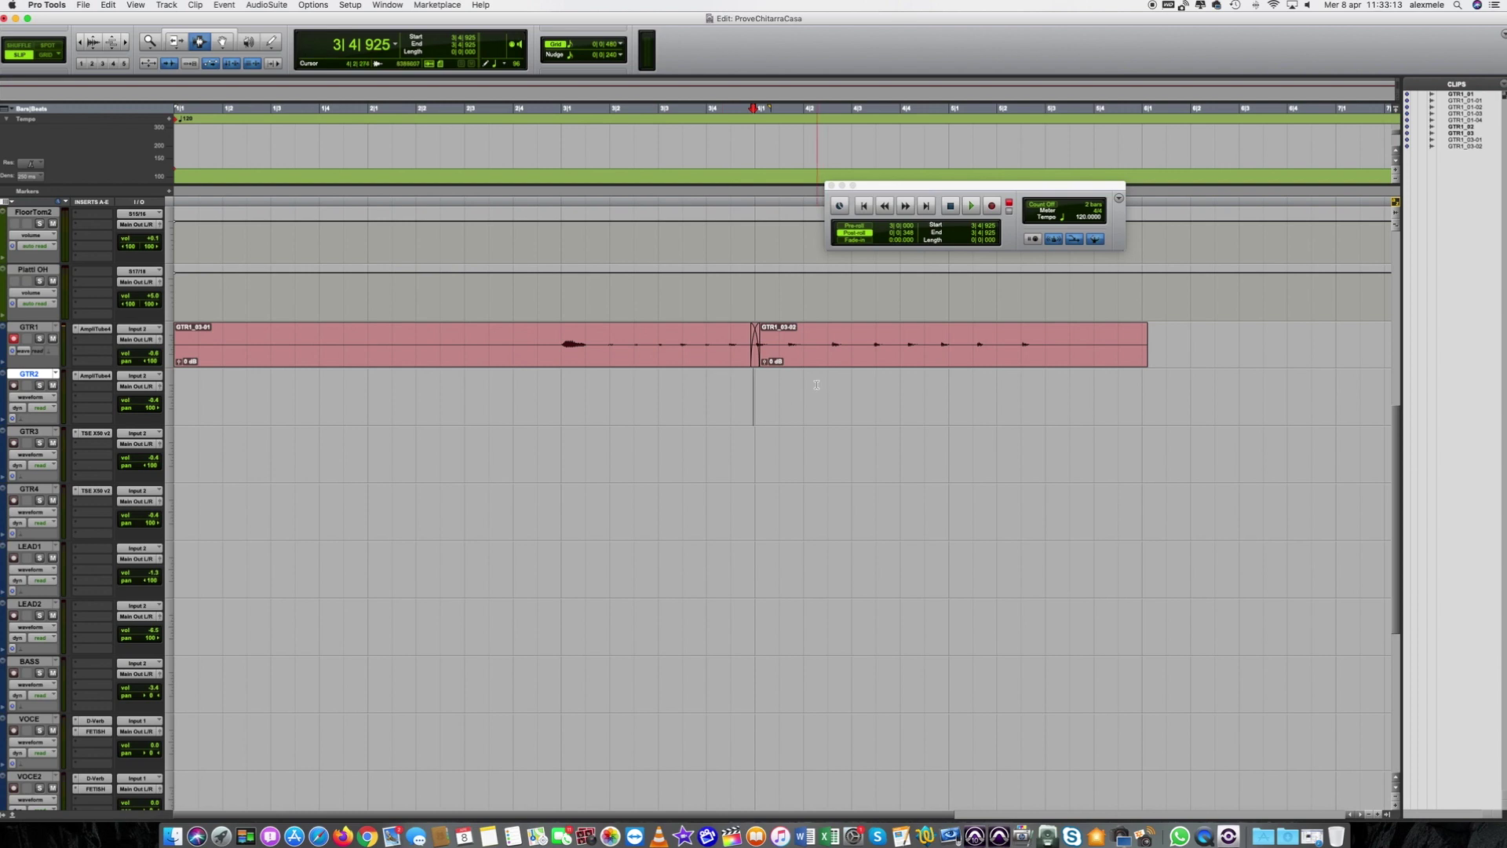
# Split the second GTR1 clip at 4|1|611 and move the part after the cut back to 4|1|458.
pyautogui.click(789, 358)
pyautogui.click(786, 355)
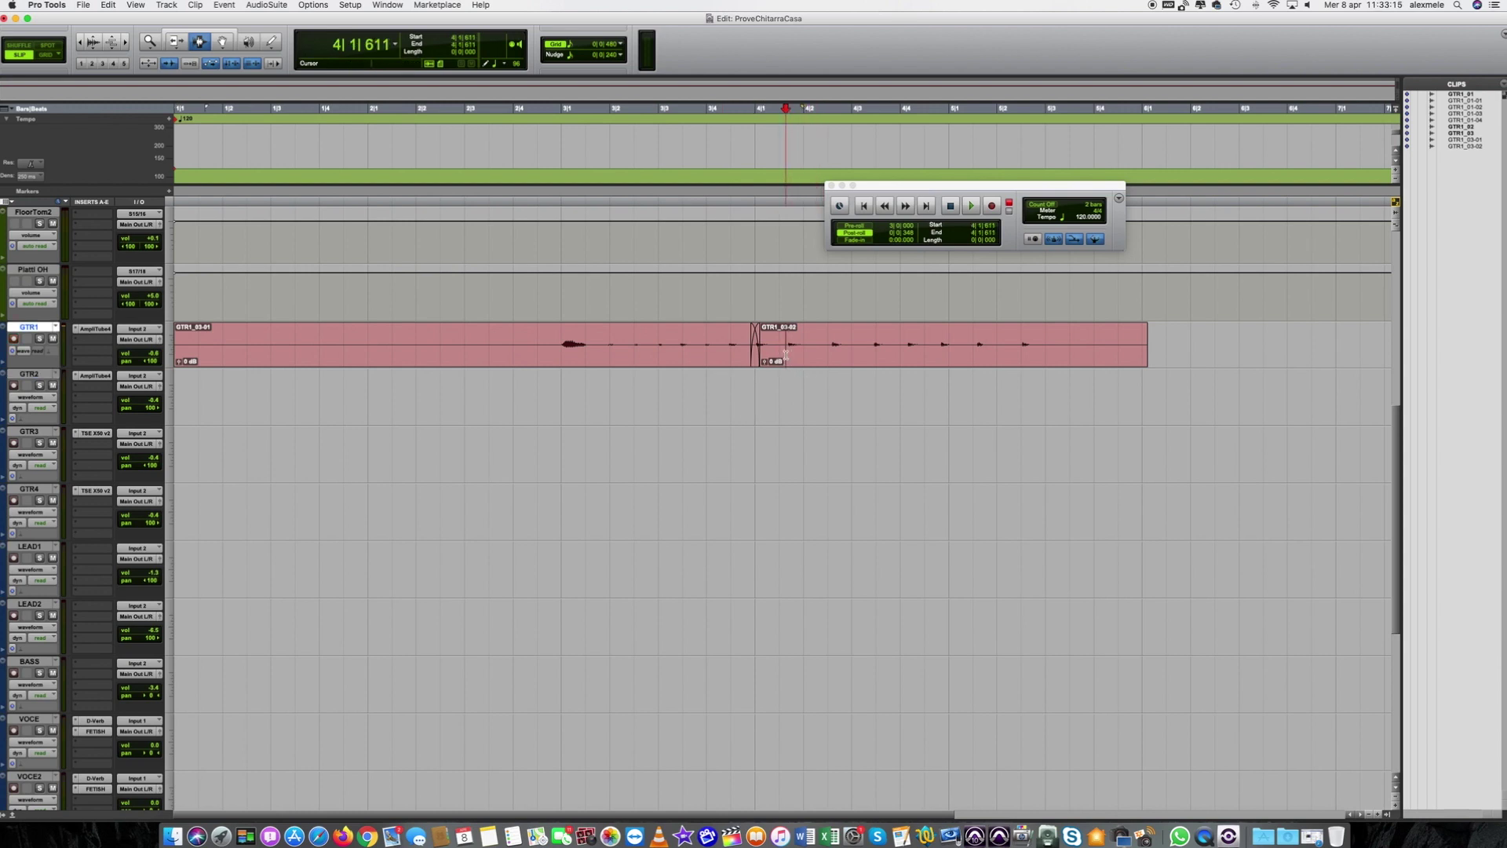
pyautogui.press('super+e')
pyautogui.click(221, 44)
pyautogui.click(886, 349)
pyautogui.moveTo(886, 349); pyautogui.dragTo(886, 352)
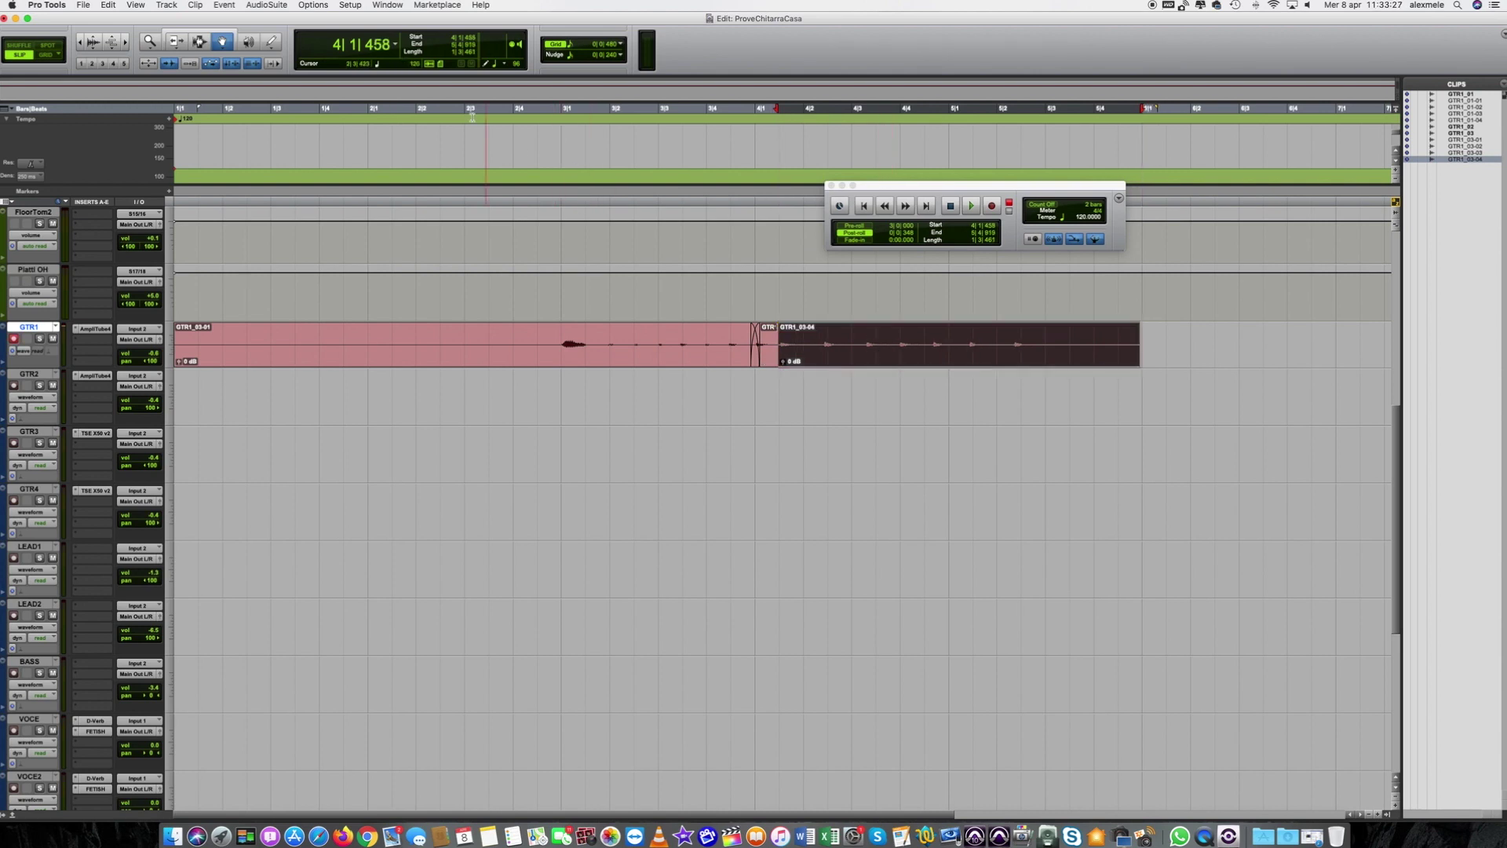
# Crossfade the new GTR1 join from 4|1|388 to 4|1|529 using the current fade settings.
pyautogui.press('F7')
pyautogui.moveTo(787, 352); pyautogui.dragTo(782, 352)
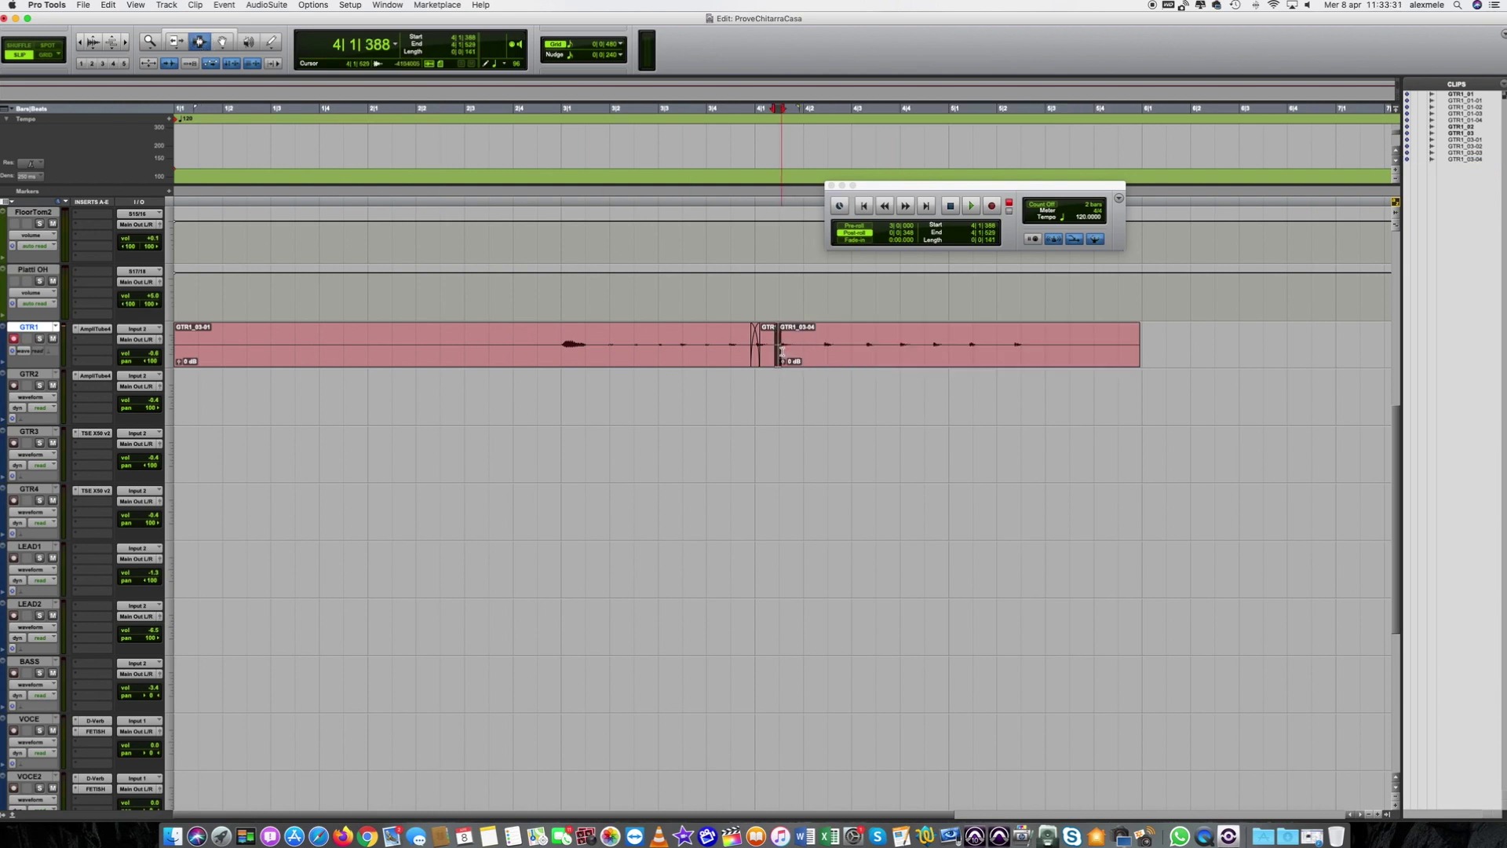
pyautogui.press('super+f')
pyautogui.press('Return')
pyautogui.click(855, 400)
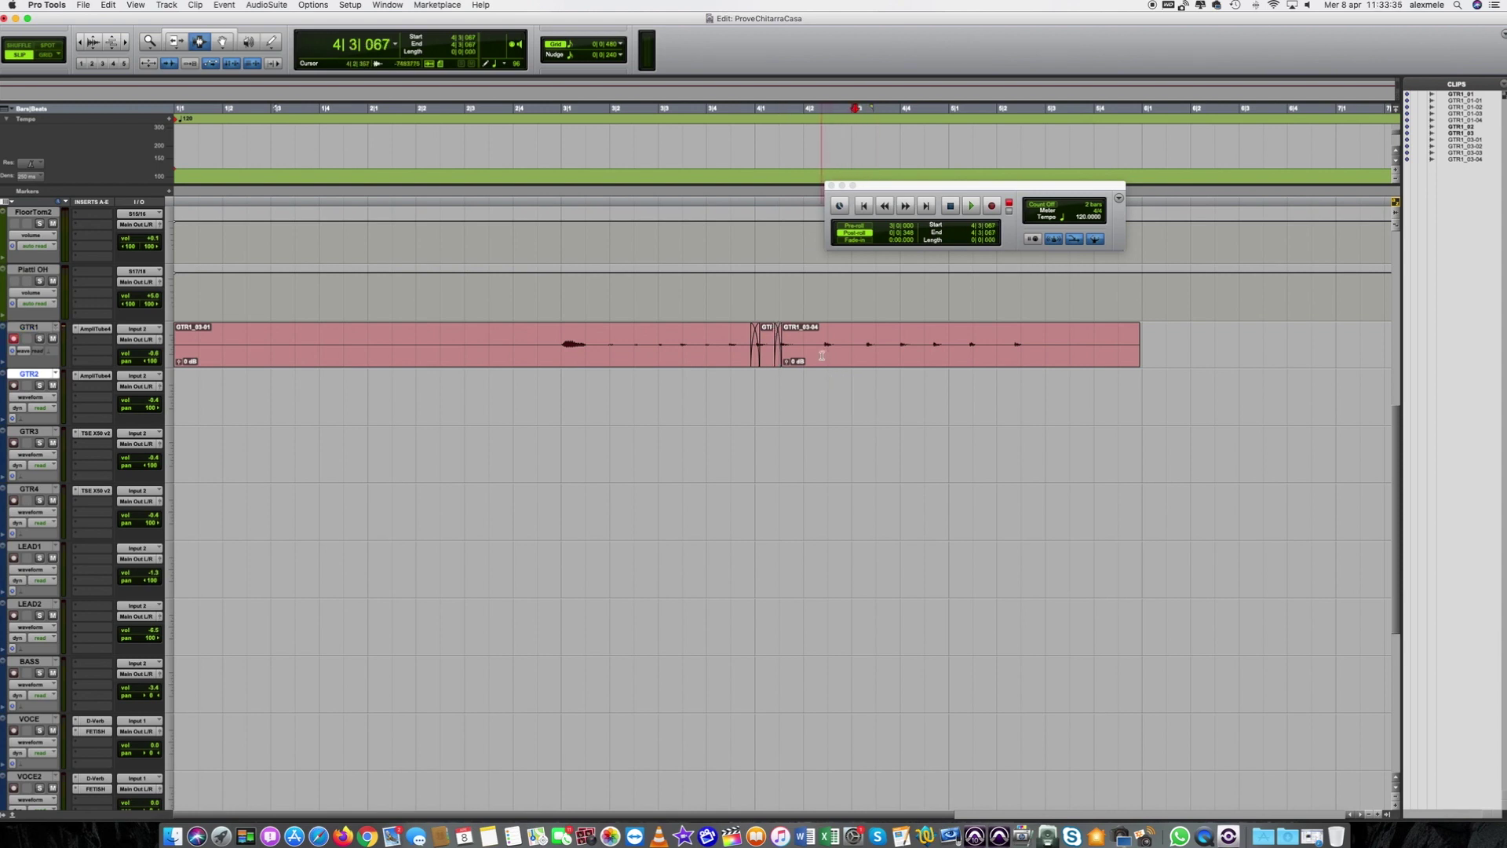
pyautogui.click(830, 454)
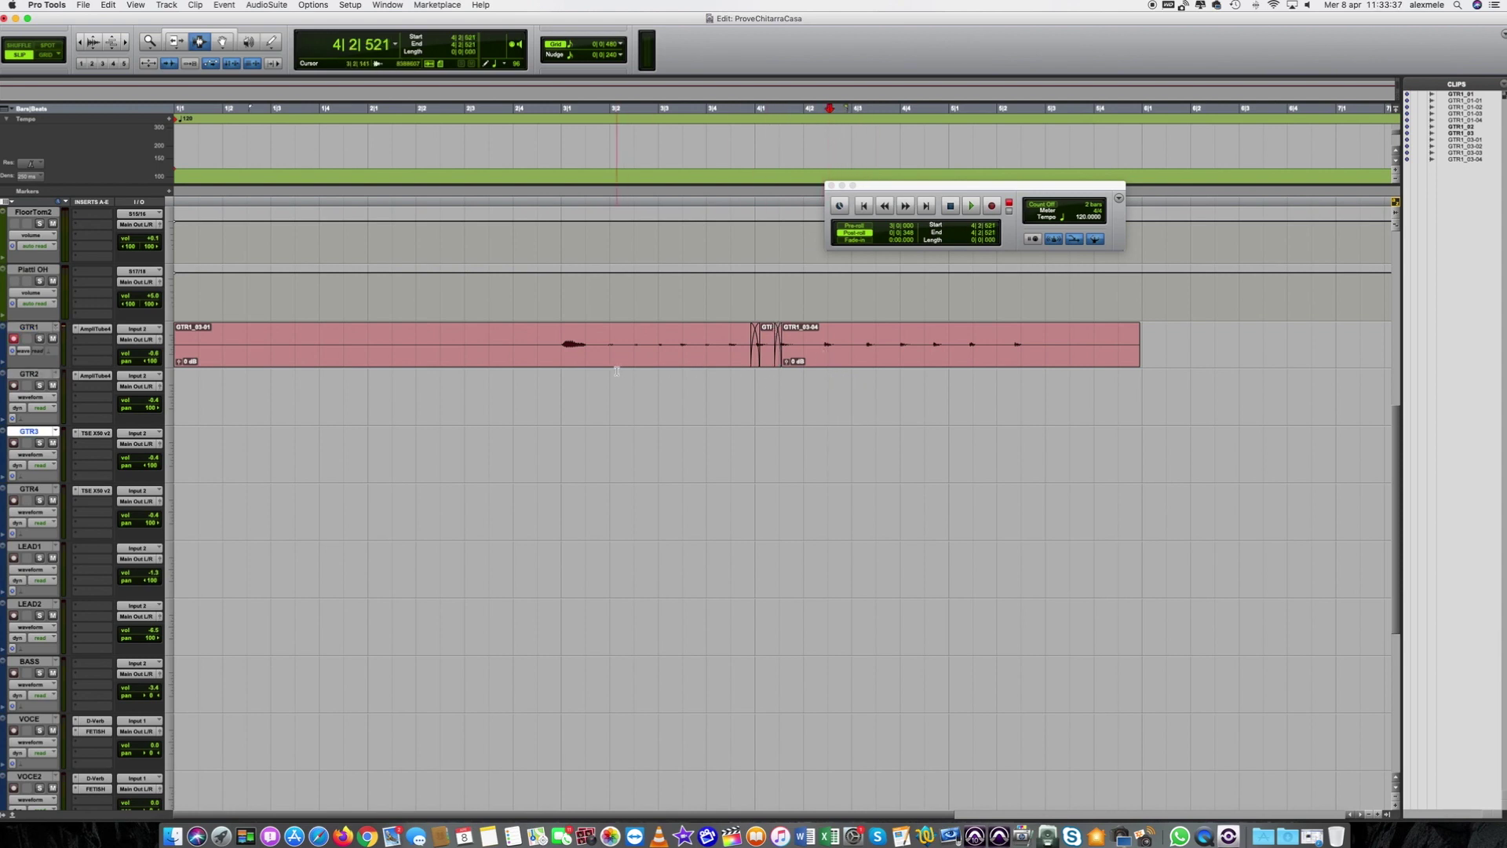
# Play the edited GTR1 take from 2|4|451 to hear both crossfaded joins.
pyautogui.click(536, 361)
pyautogui.press('space')
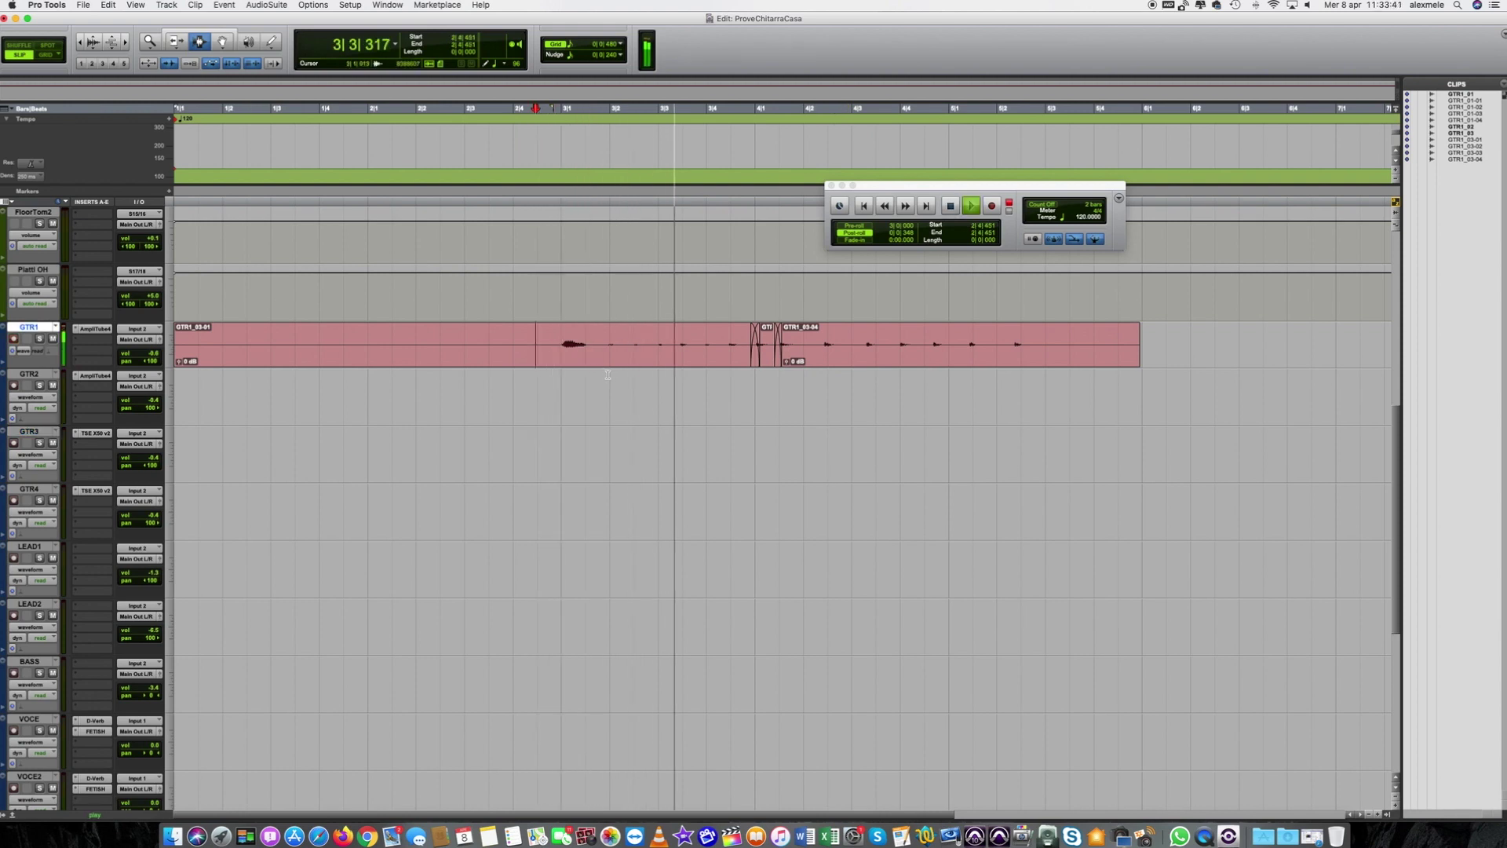
pyautogui.press('space')
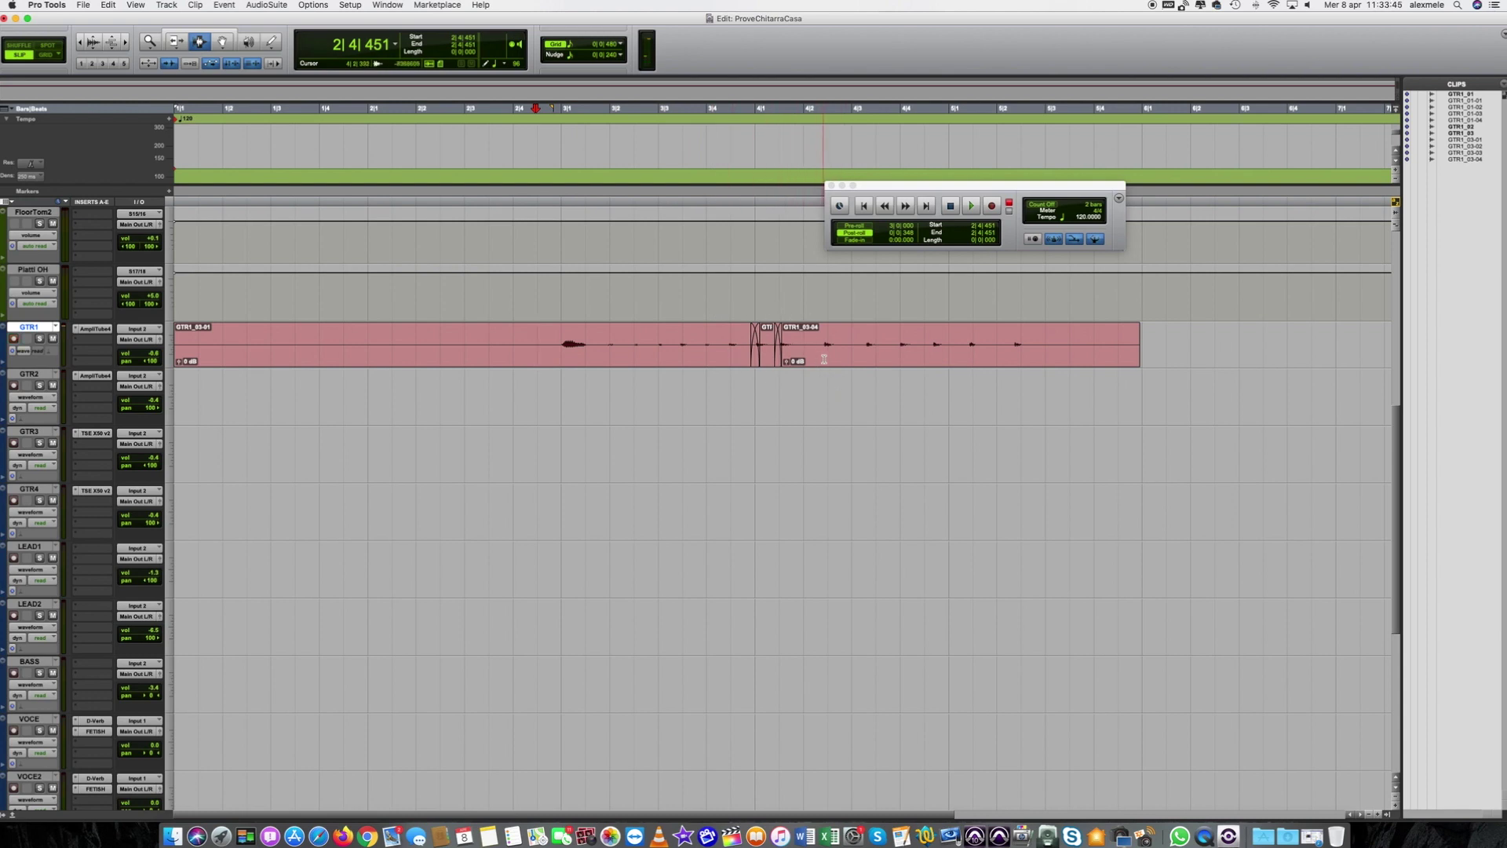
# Split the last GTR1 clip at 4|2|357, move its end part back to 4|1|940, and return to the Selector tool.
pyautogui.click(821, 358)
pyautogui.press('super+e')
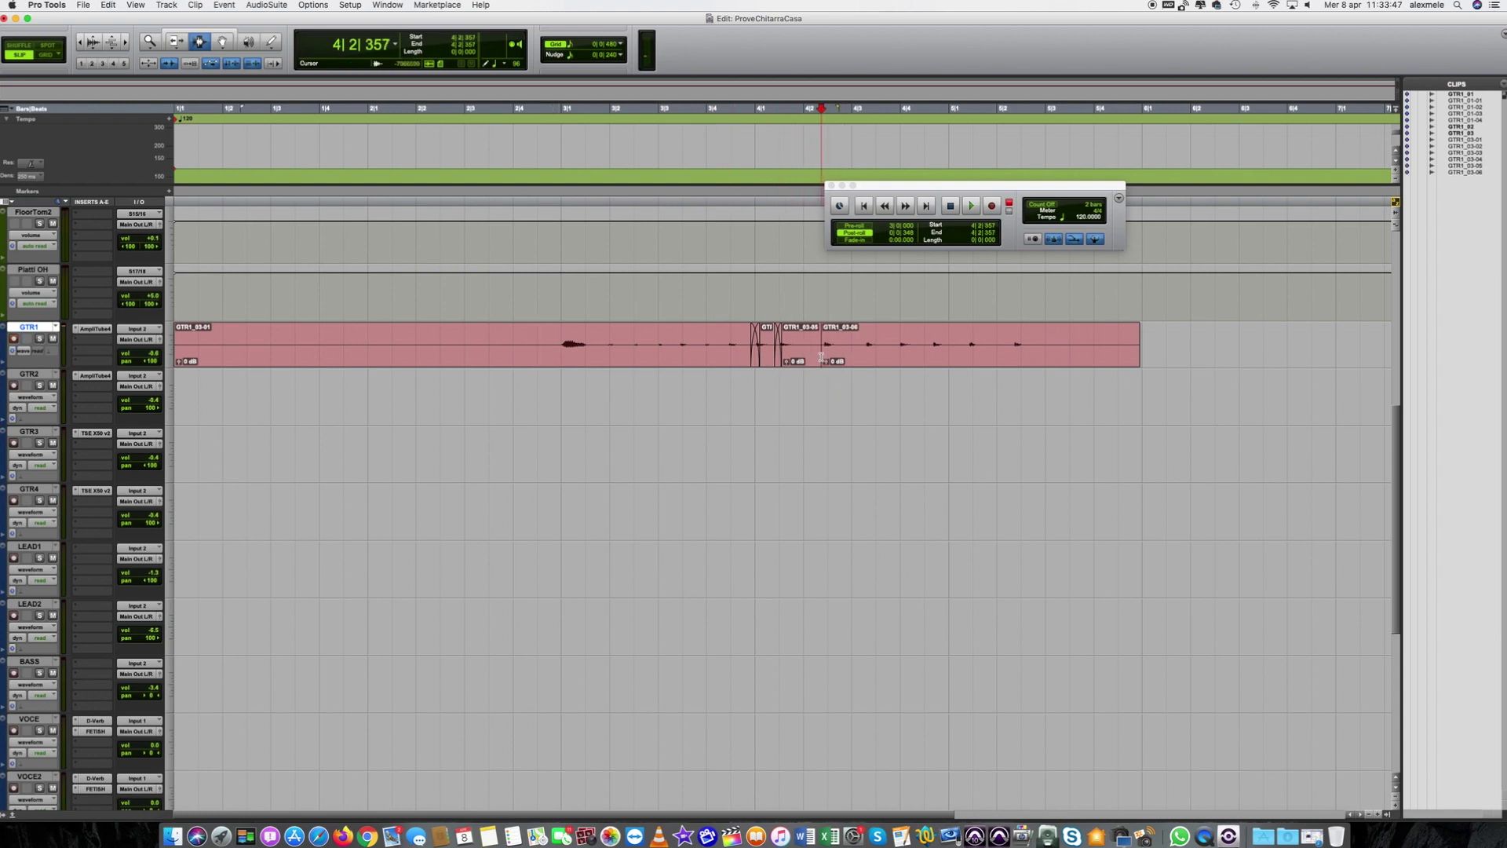
pyautogui.click(223, 42)
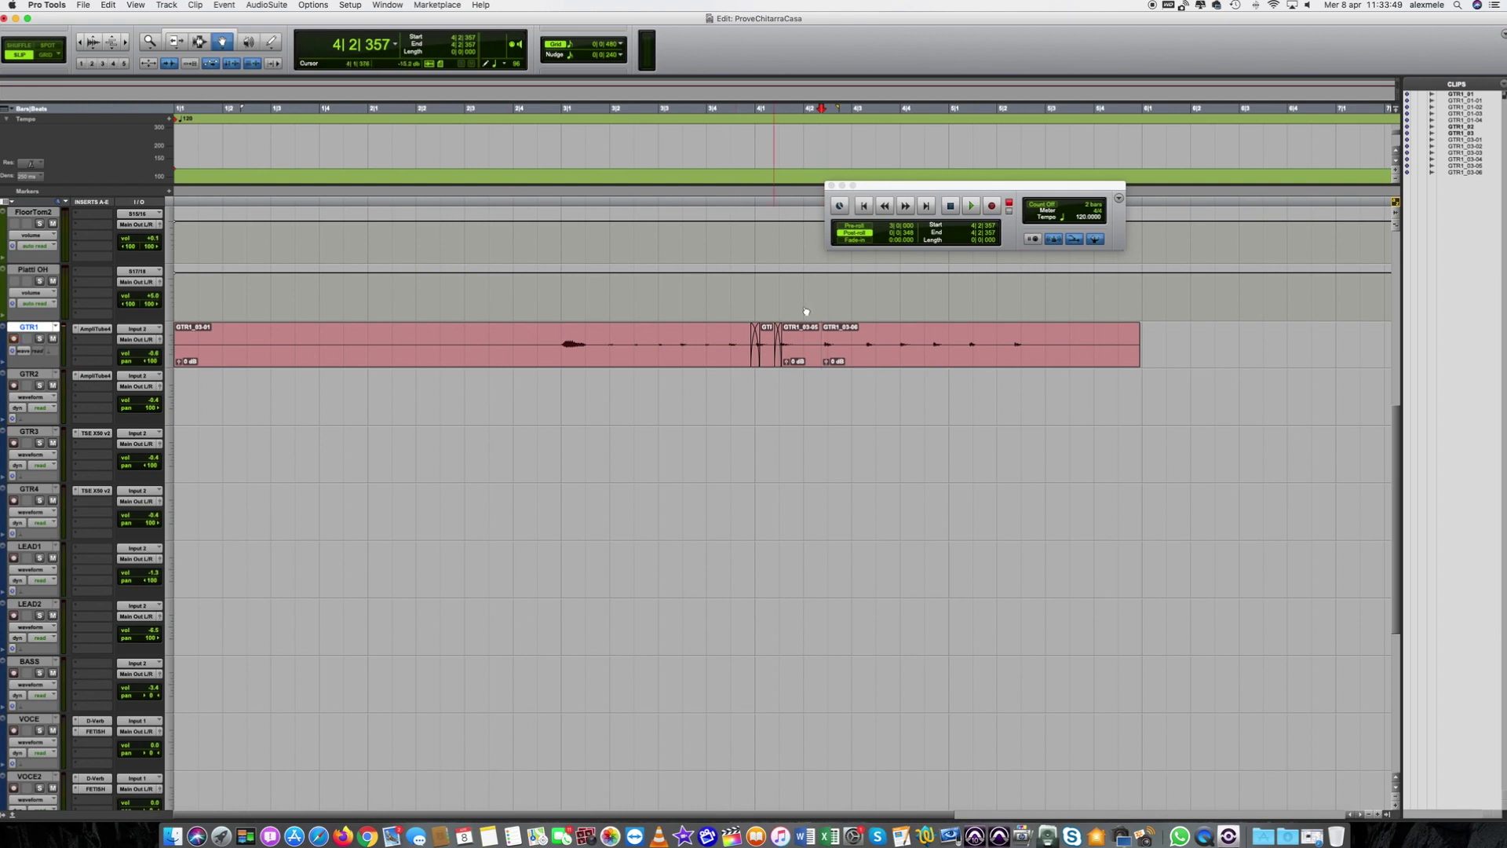
pyautogui.moveTo(888, 357); pyautogui.dragTo(866, 348)
pyautogui.click(201, 41)
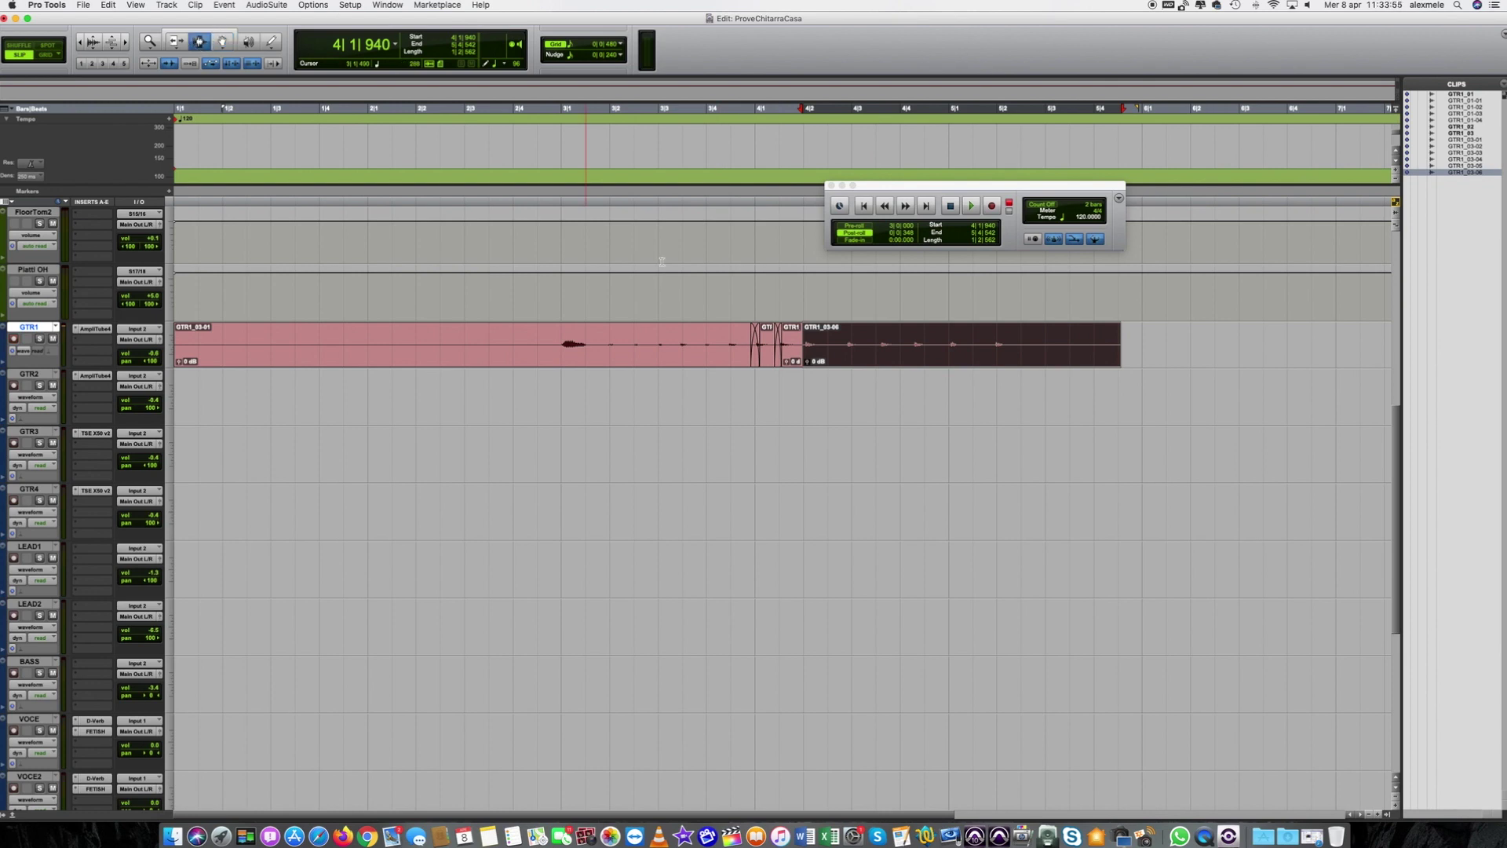
# Crossfade the newest GTR1 join from 4|1|882 to 4|2|110 with the current fade settings and play the result from 3|3|333.
pyautogui.moveTo(801, 351); pyautogui.dragTo(809, 351)
pyautogui.press('super+f')
pyautogui.press('Return')
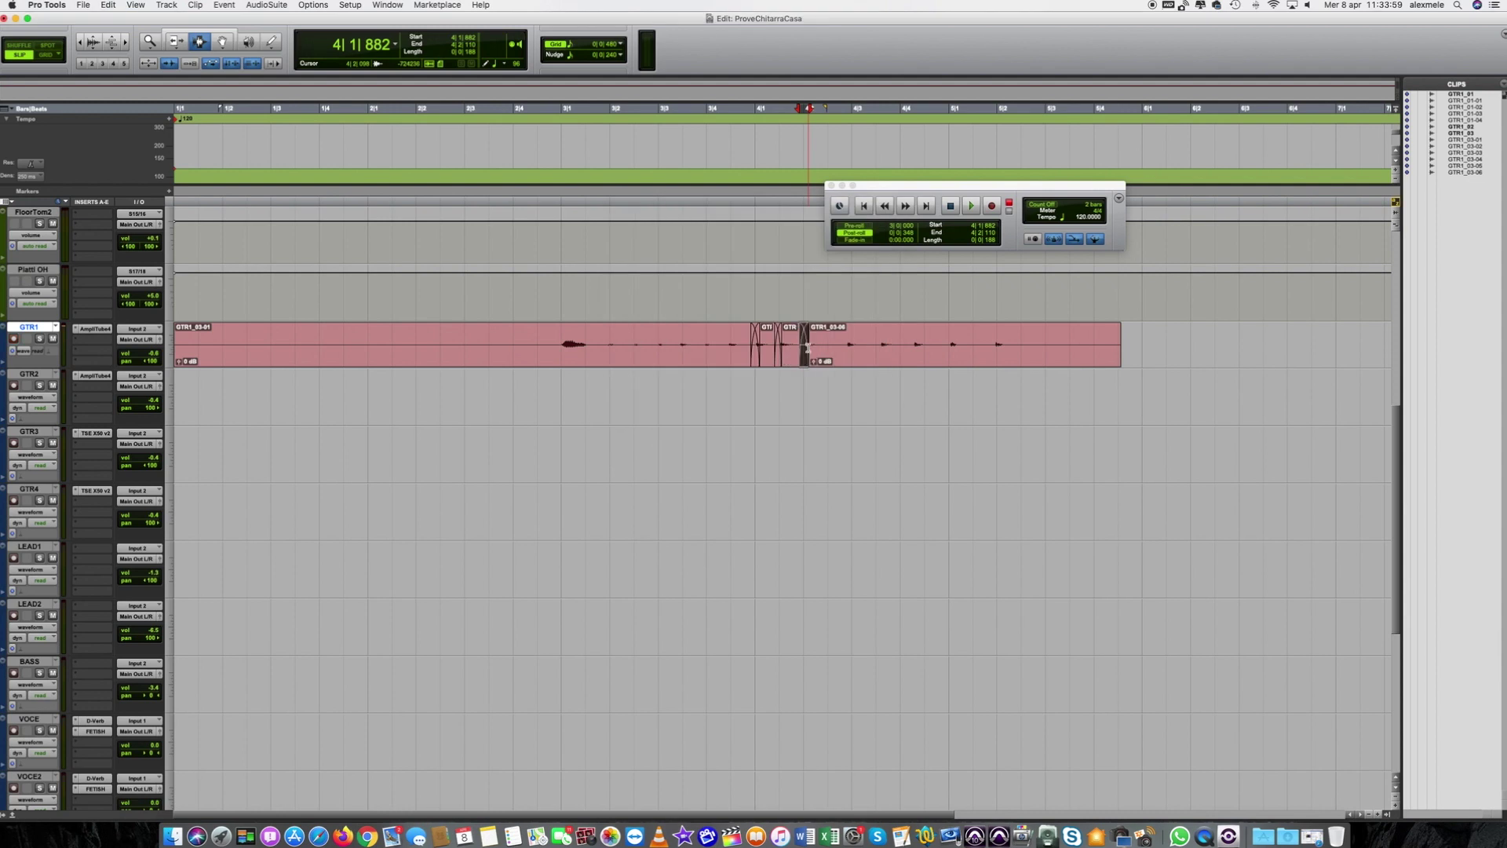
pyautogui.click(675, 350)
pyautogui.press('space')
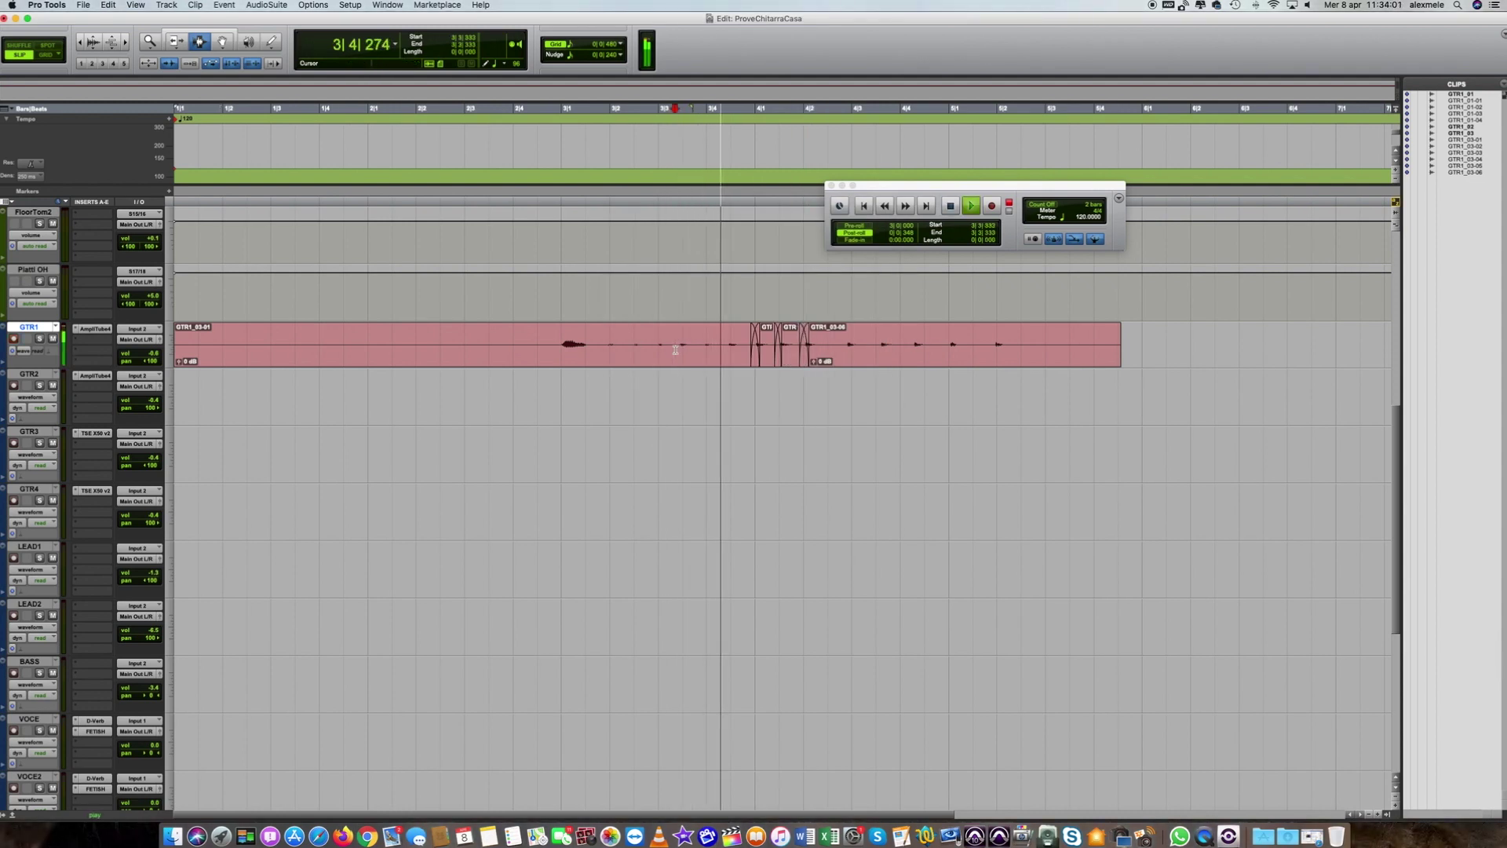
pyautogui.press('space')
# Split the last GTR1 clip just before its next note and move the end part back to 4|2|474.
pyautogui.click(847, 359)
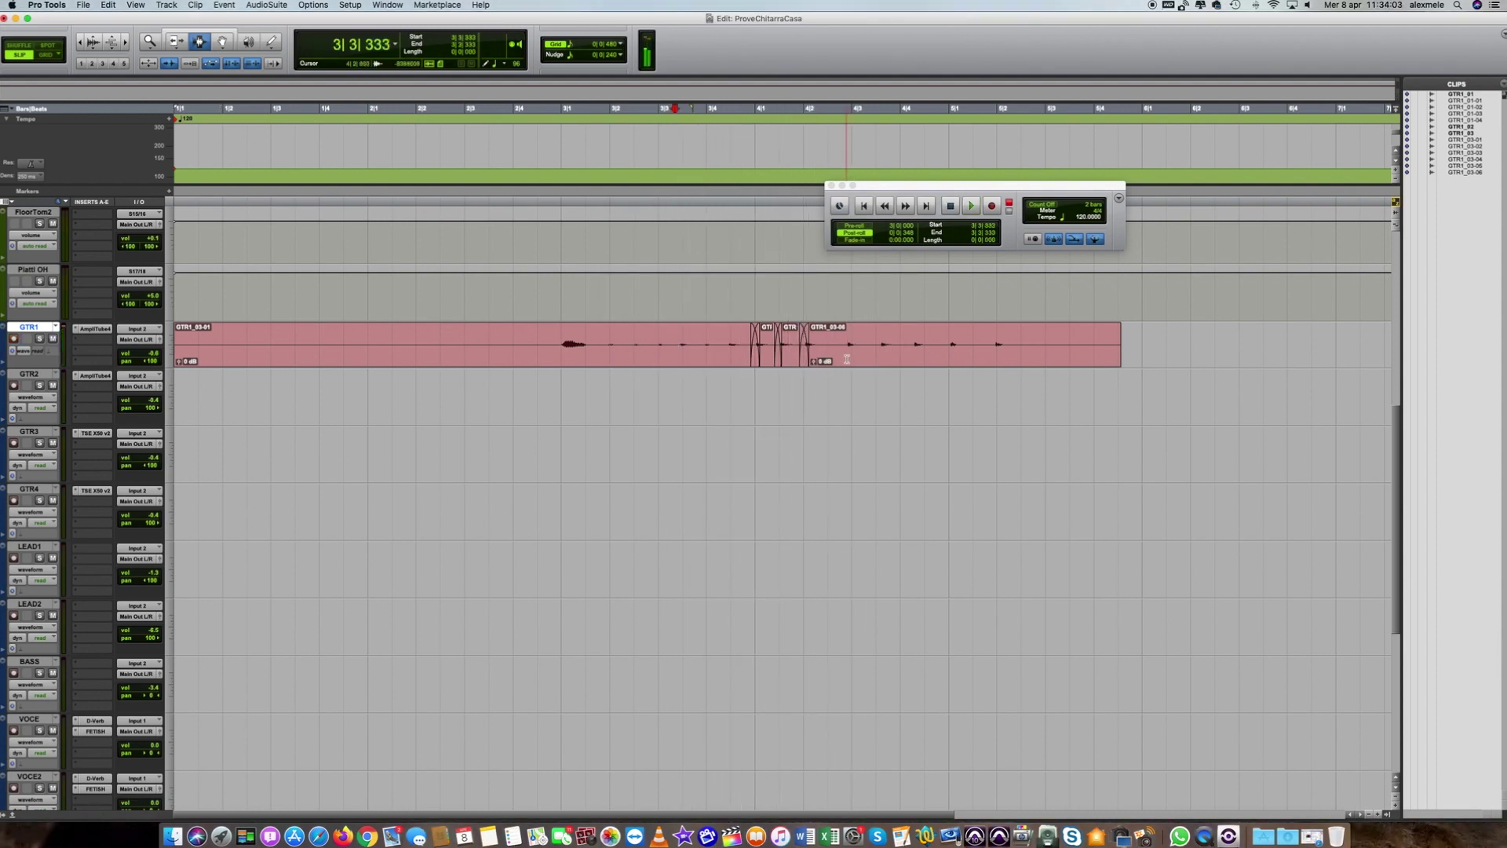
pyautogui.press('b')
pyautogui.click(223, 41)
pyautogui.click(884, 353)
pyautogui.moveTo(884, 354)
pyautogui.mouseDown()
pyautogui.moveTo(841, 357)
pyautogui.moveTo(899, 350)
pyautogui.moveTo(868, 351)
pyautogui.mouseUp()
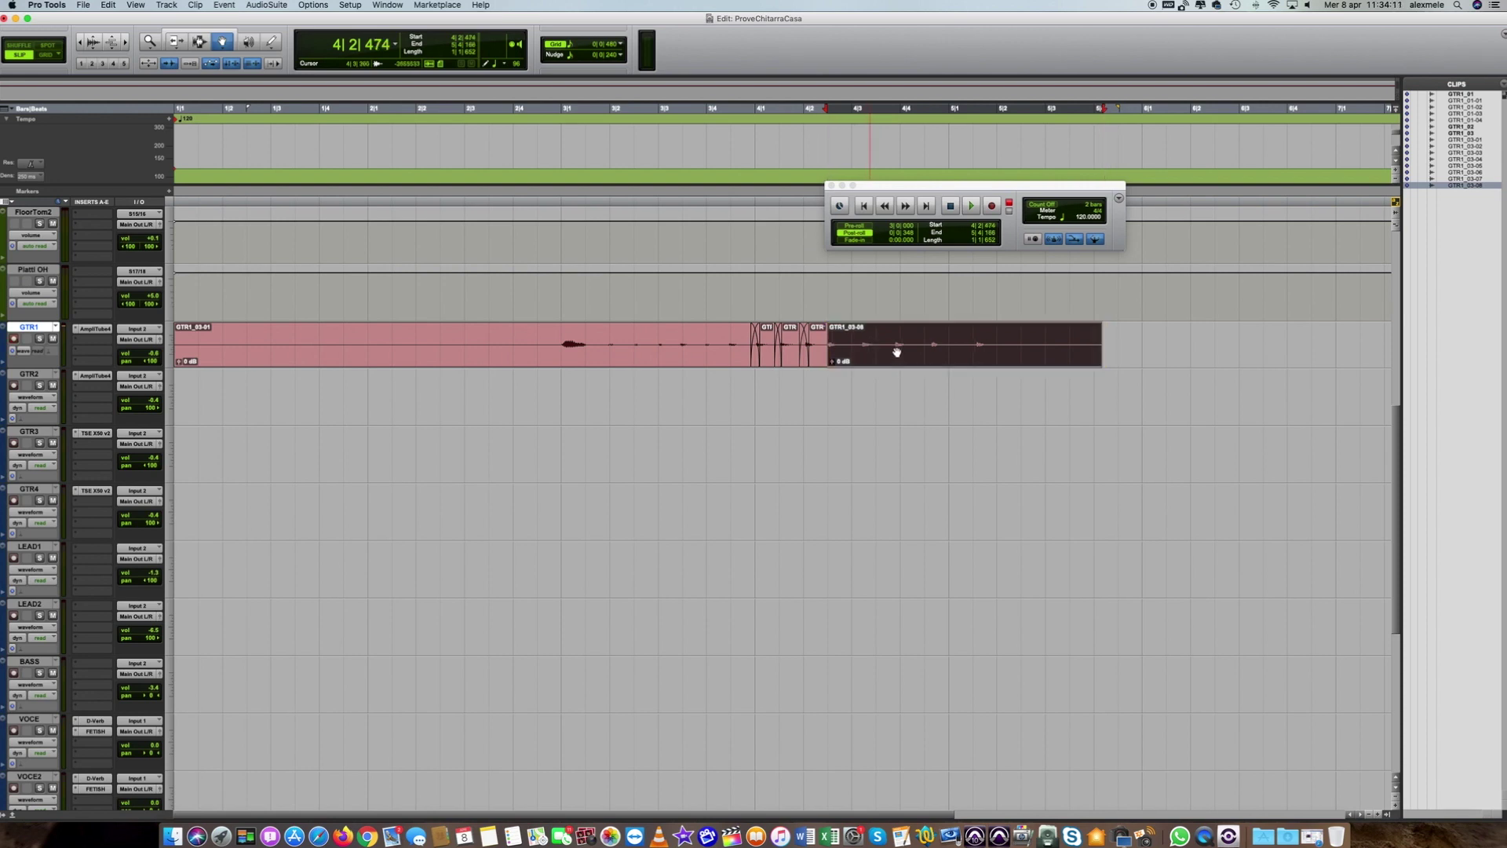
# Crossfade the GTR1 join at 4|2|474 using the current fade settings.
pyautogui.click(200, 41)
pyautogui.moveTo(825, 352); pyautogui.dragTo(833, 353)
pyautogui.press('super+f')
pyautogui.press('Return')
# Split the last GTR1 clip at 4|3|161 and move the part after the cut back to 4|2|909.
pyautogui.click(862, 357)
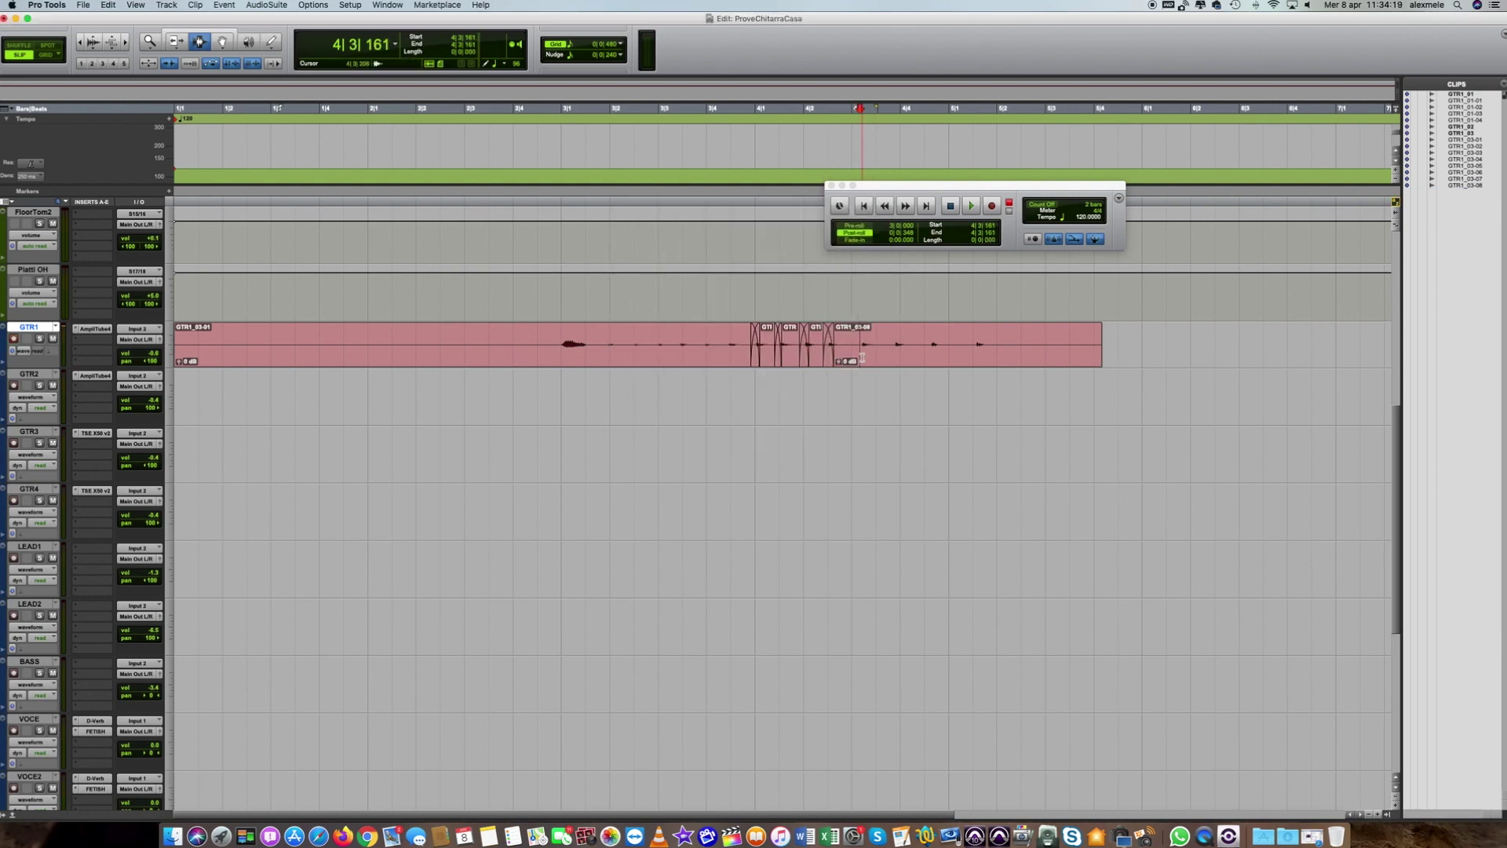
pyautogui.press('super+e')
pyautogui.press('F8')
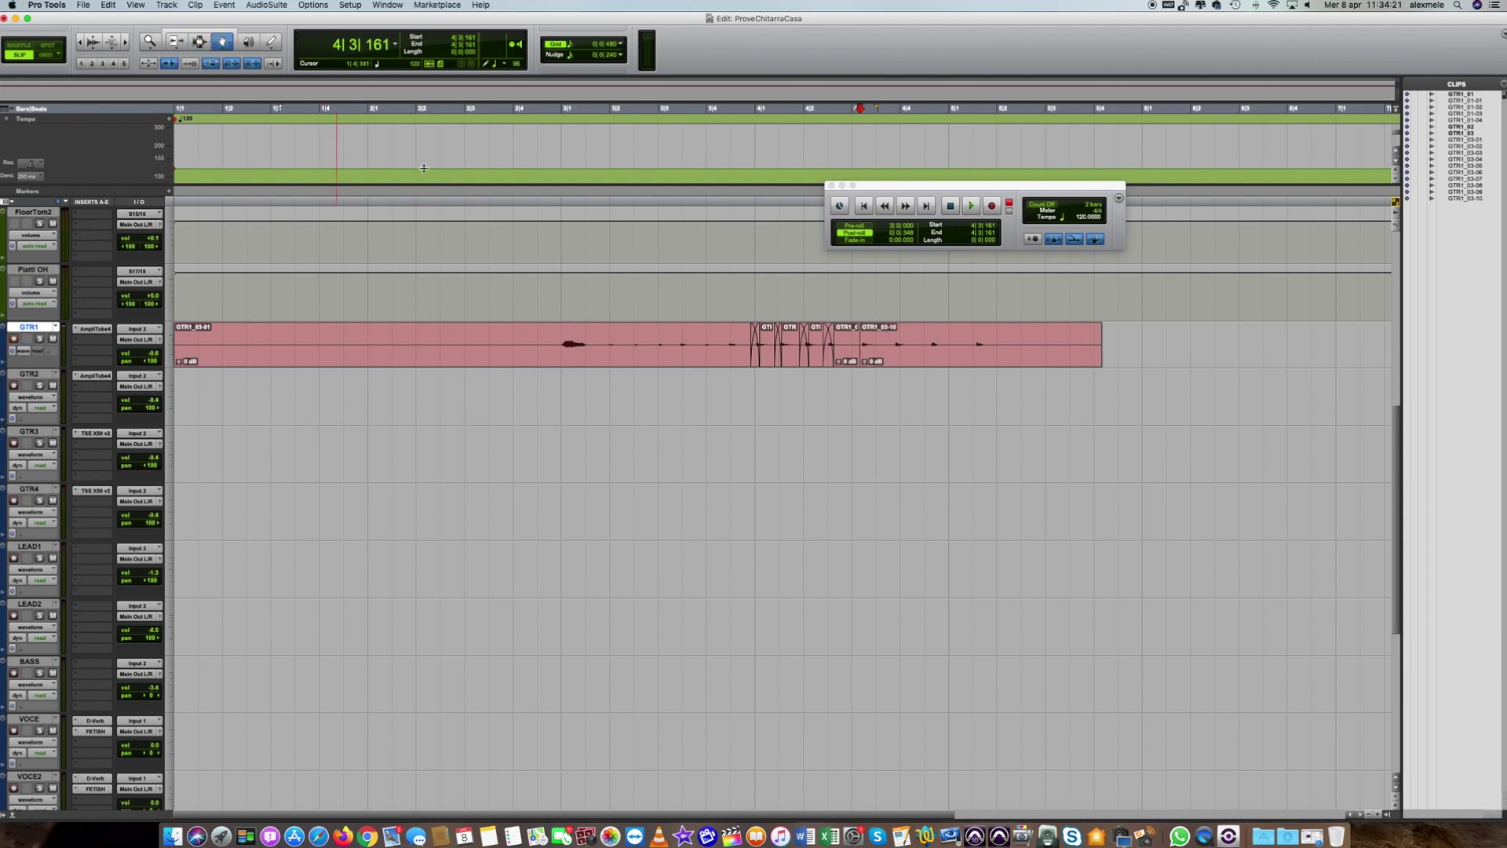
pyautogui.moveTo(892, 344); pyautogui.dragTo(882, 344)
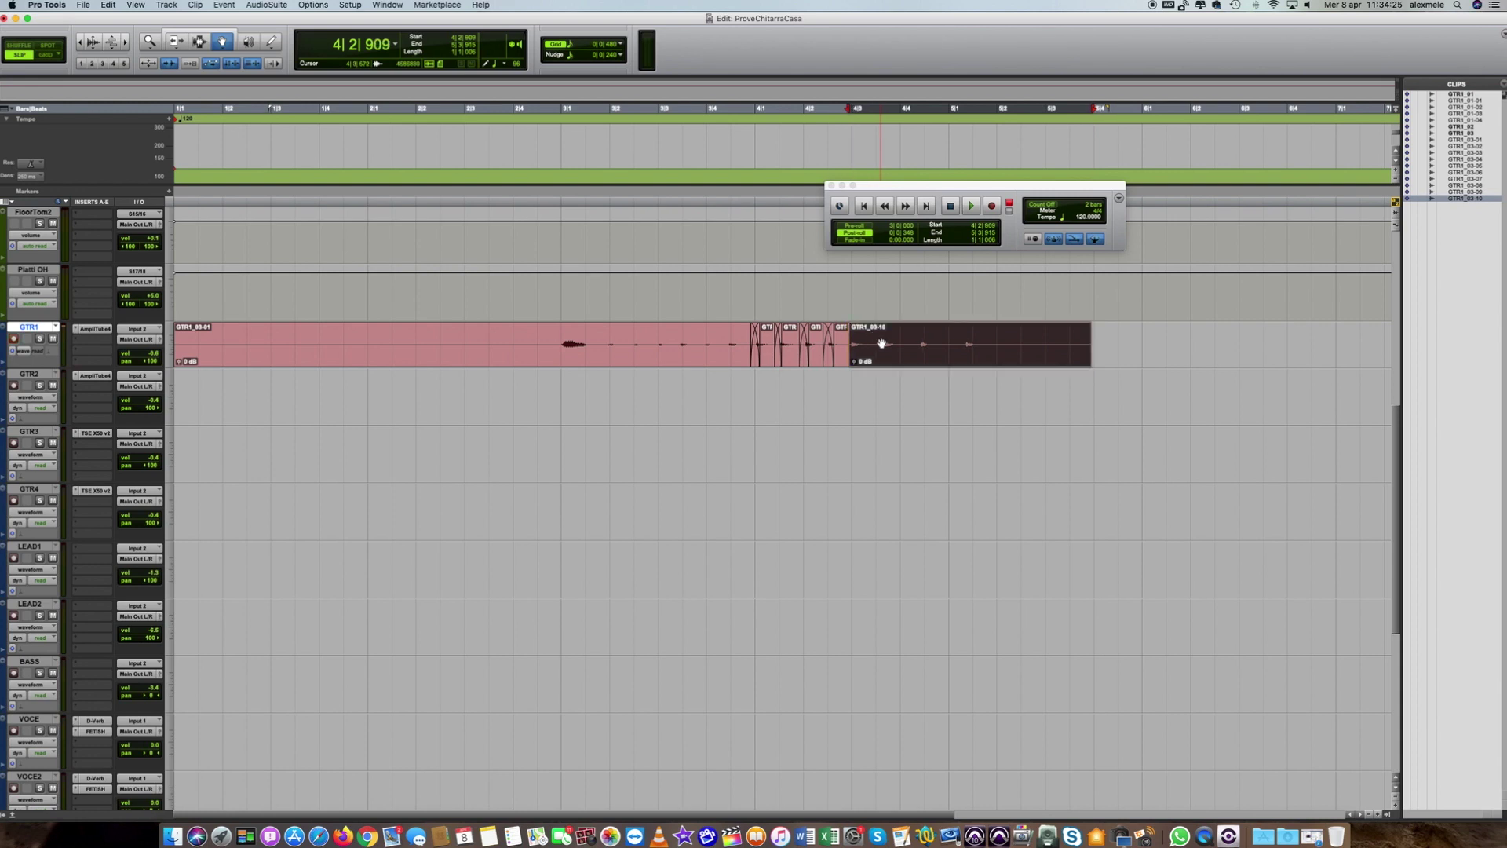
# Crossfade the GTR1 join at 4|2|909, starting the fade at 4|2|839 and keeping the current fade settings.
pyautogui.click(199, 41)
pyautogui.moveTo(854, 360); pyautogui.dragTo(844, 360)
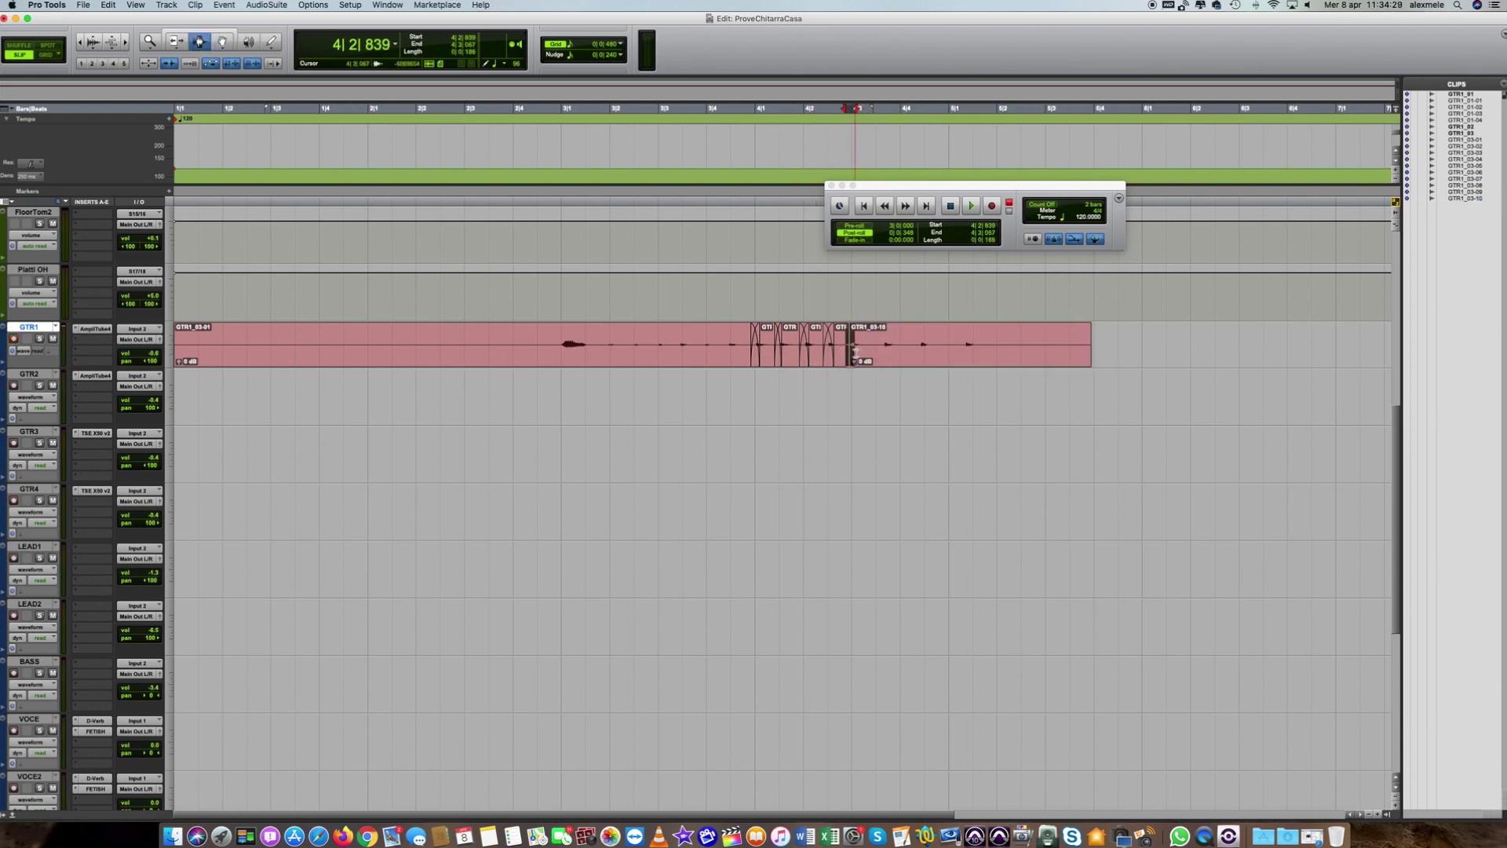
pyautogui.press('super+f')
pyautogui.press('Return')
# Split the last GTR1 clip at 4|3|619 and move its end part back to 4|3|455.
pyautogui.click(883, 355)
pyautogui.press('super+e')
pyautogui.click(223, 42)
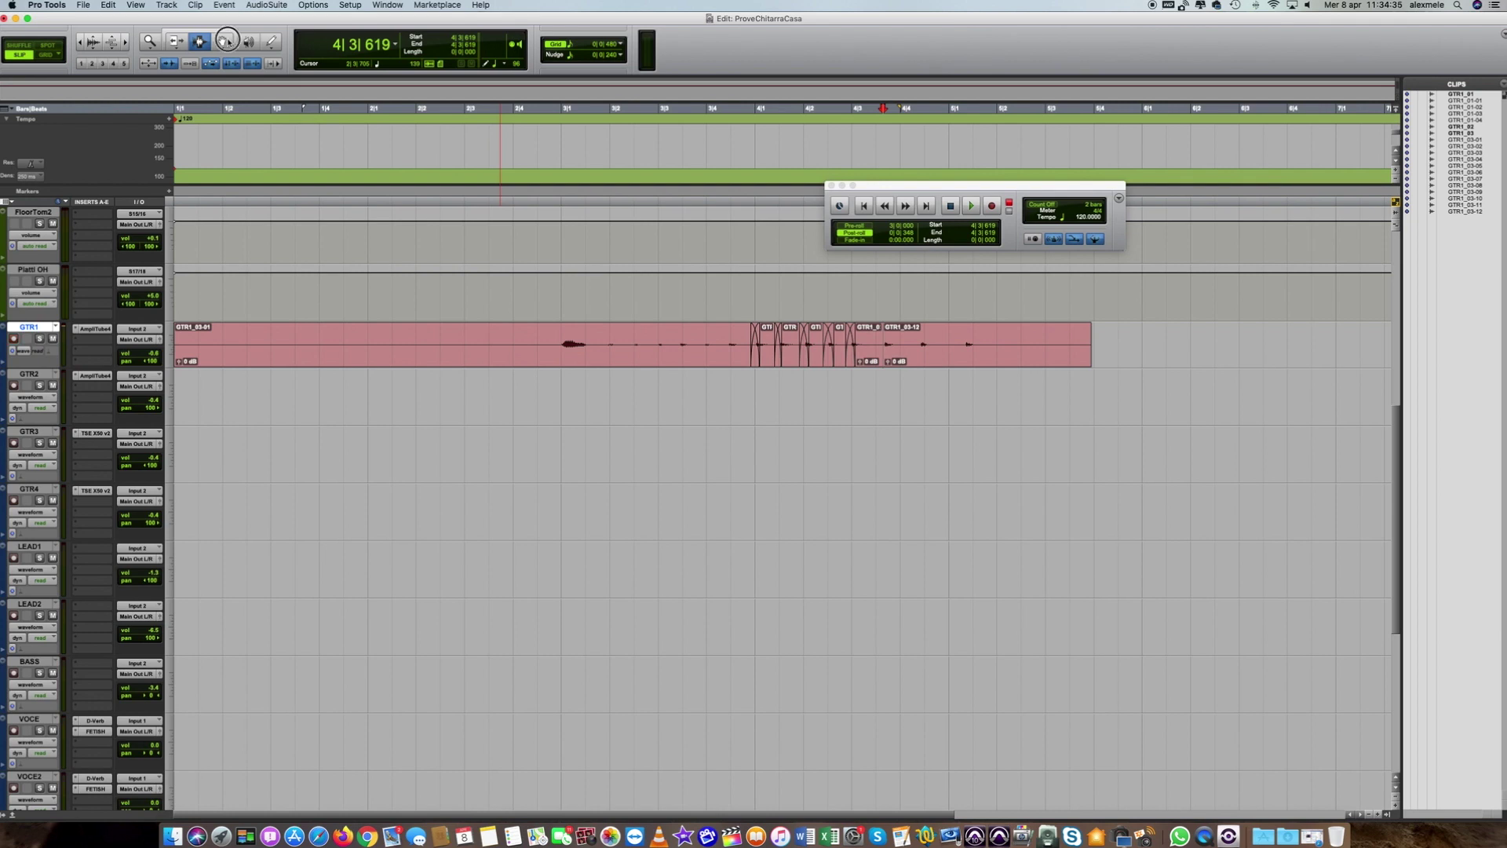
pyautogui.click(901, 344)
pyautogui.moveTo(901, 344); pyautogui.dragTo(894, 344)
# Crossfade the GTR1 join from 4|3|349 to 4|3|572 using the current fade settings.
pyautogui.click(200, 42)
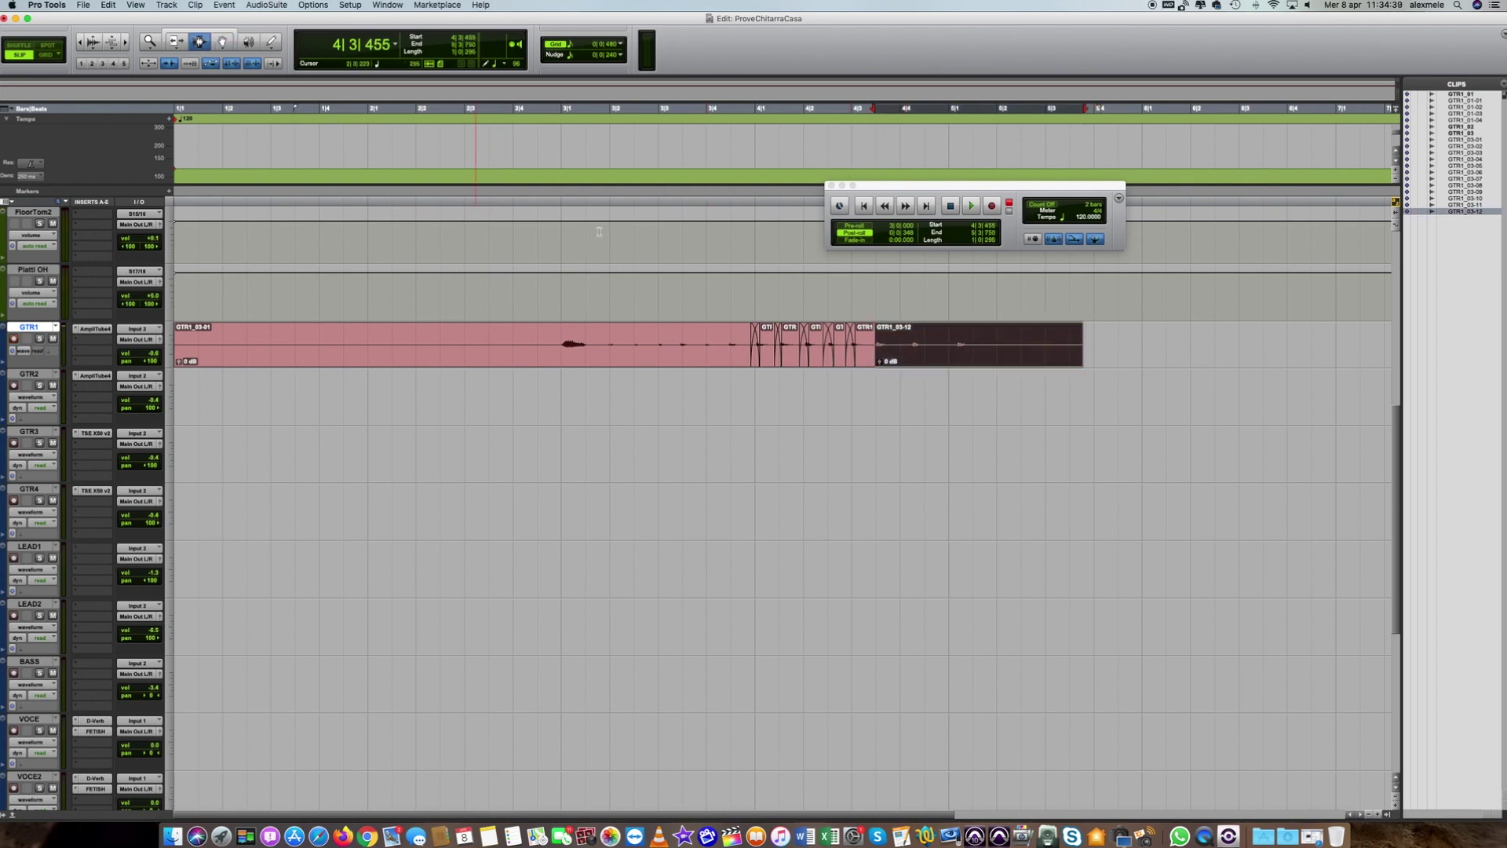
pyautogui.moveTo(870, 346); pyautogui.dragTo(882, 351)
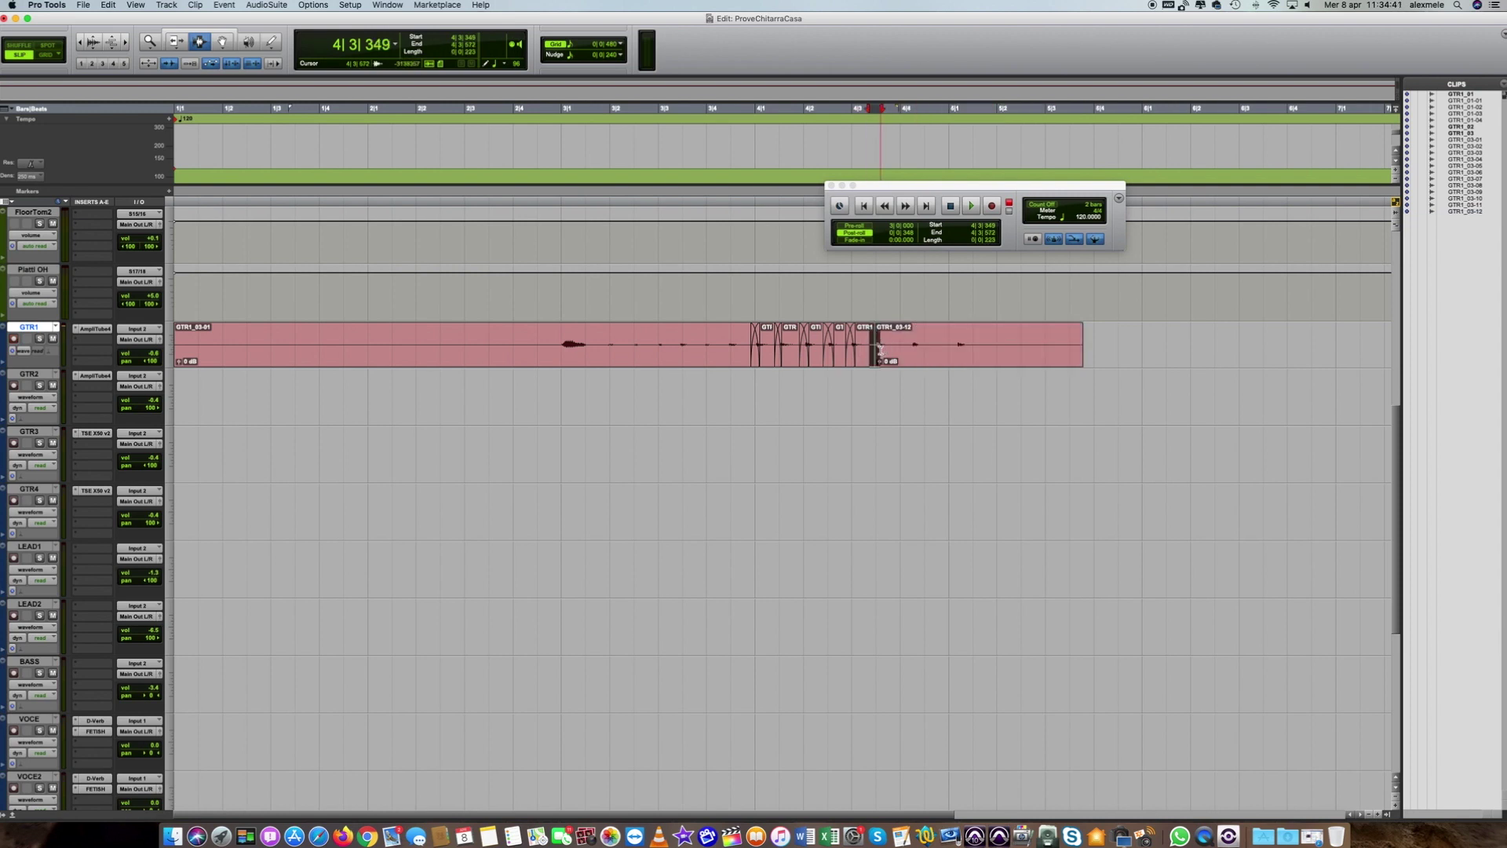
pyautogui.press('super+f')
pyautogui.press('Return')
# Split the last GTR1 clip at 4|4|176 and move the end part back so its first note lines up with beat 4|4.
pyautogui.click(905, 353)
pyautogui.click(909, 354)
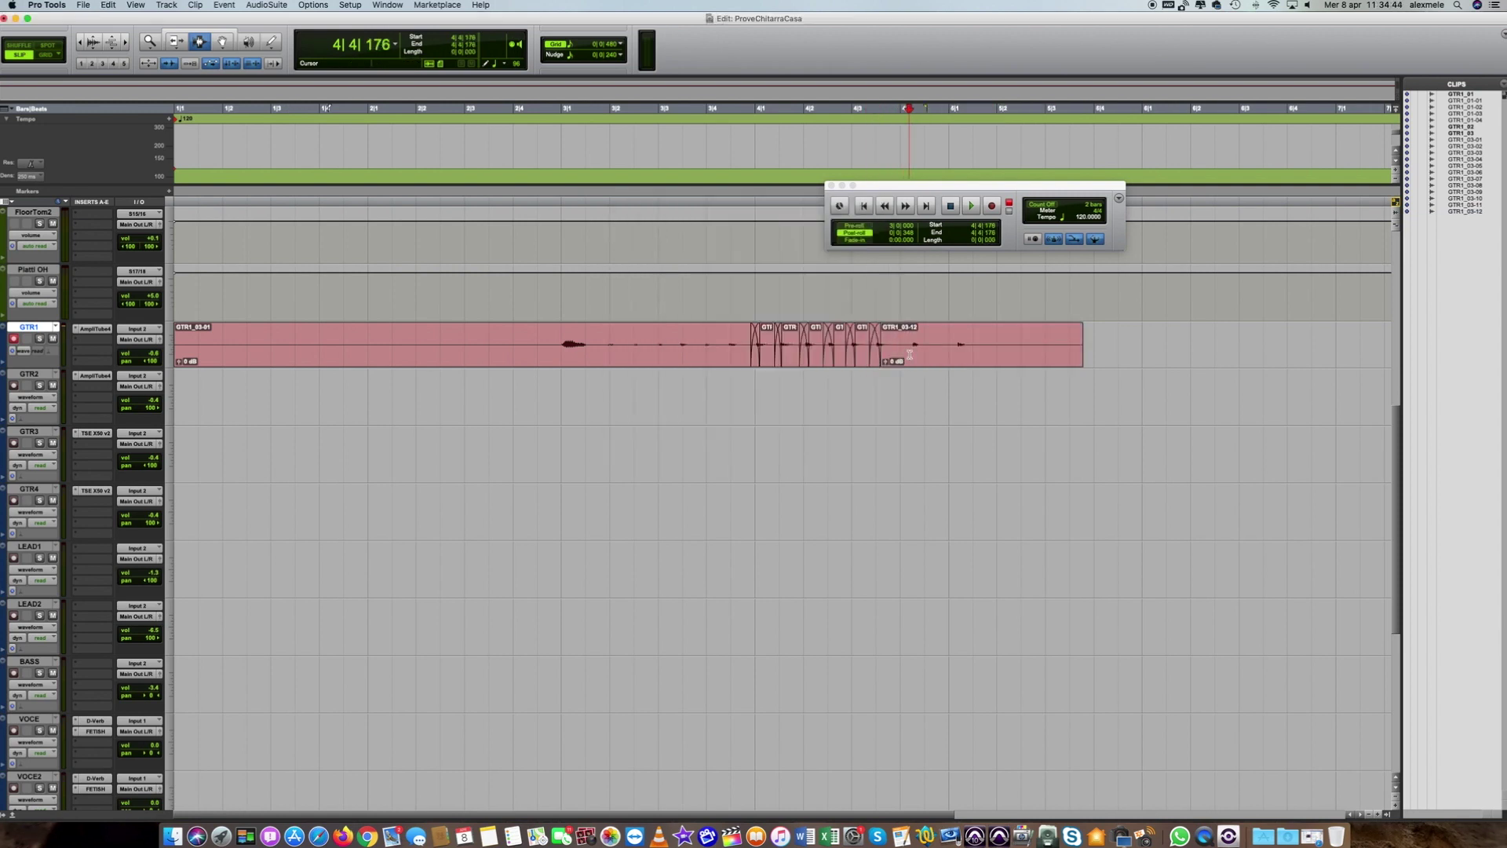
pyautogui.press('super+e')
pyautogui.press('F8')
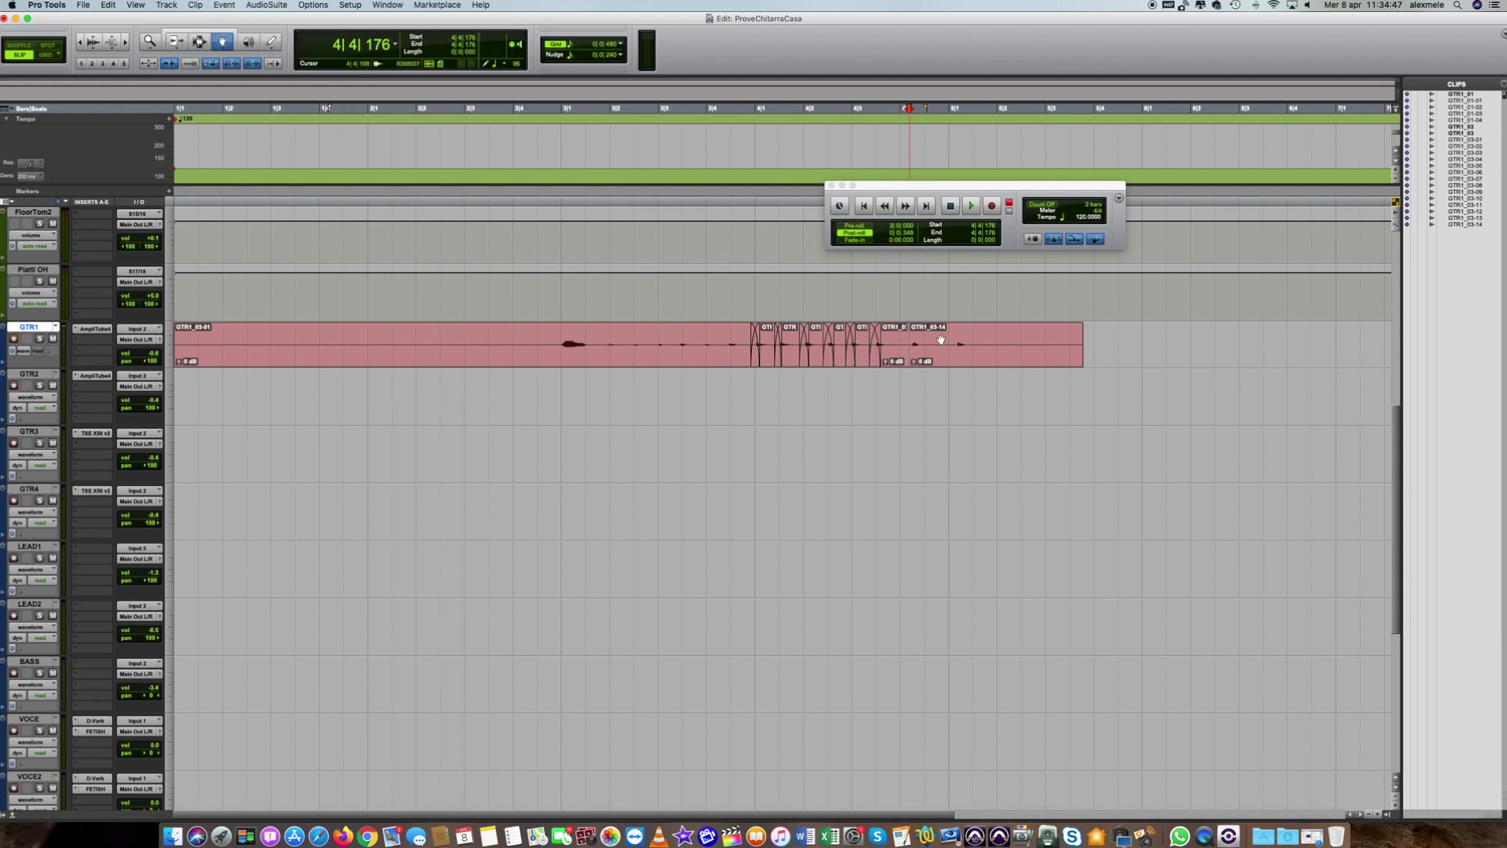
pyautogui.moveTo(968, 347); pyautogui.dragTo(918, 343)
pyautogui.click(920, 344)
# Split the last GTR1 clip at 4|4|823 and move the part after the cut back to 4|4|423.
pyautogui.click(200, 41)
pyautogui.click(942, 354)
pyautogui.press('super+e')
pyautogui.click(223, 42)
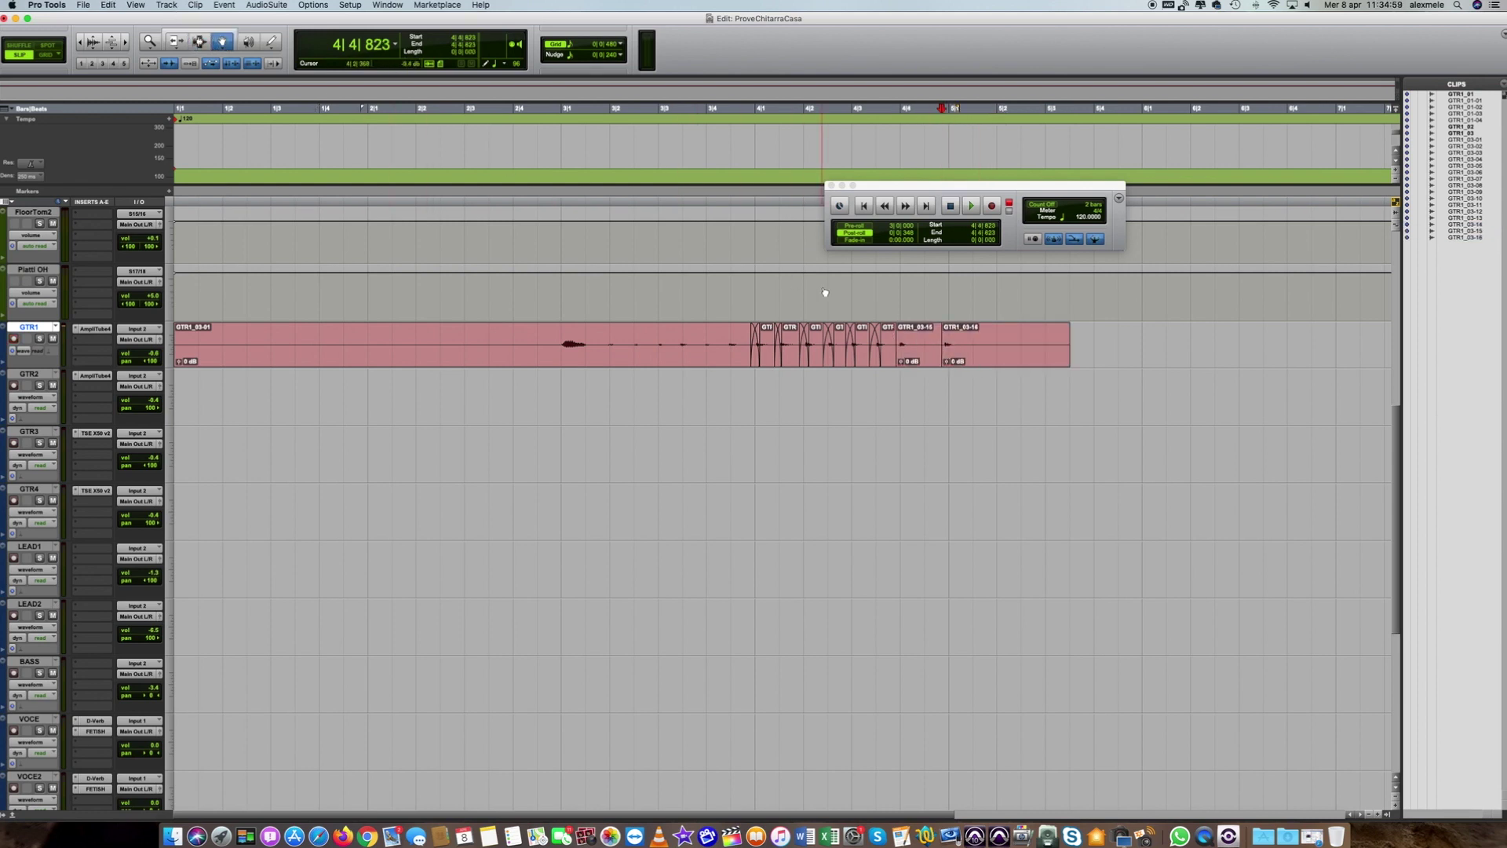
pyautogui.moveTo(994, 343); pyautogui.dragTo(939, 343)
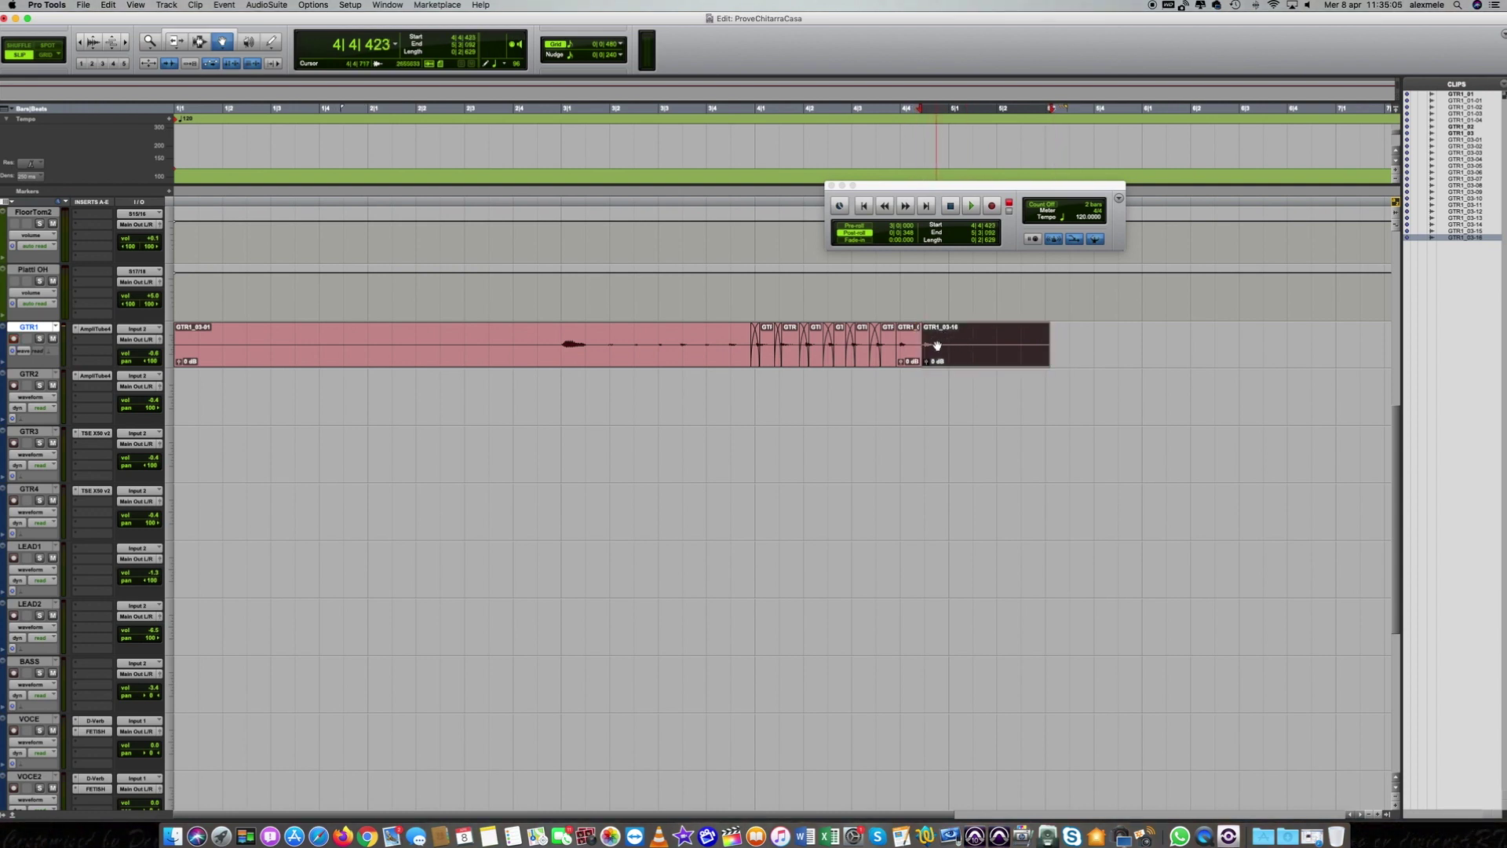
# Crossfade the two remaining GTR1 joins, from 4|3|772 to 4|3|936 and from 4|4|364 to 4|4|505, with the current fade settings.
pyautogui.click(202, 43)
pyautogui.moveTo(906, 354); pyautogui.dragTo(899, 353)
pyautogui.press('super+f')
pyautogui.press('Return')
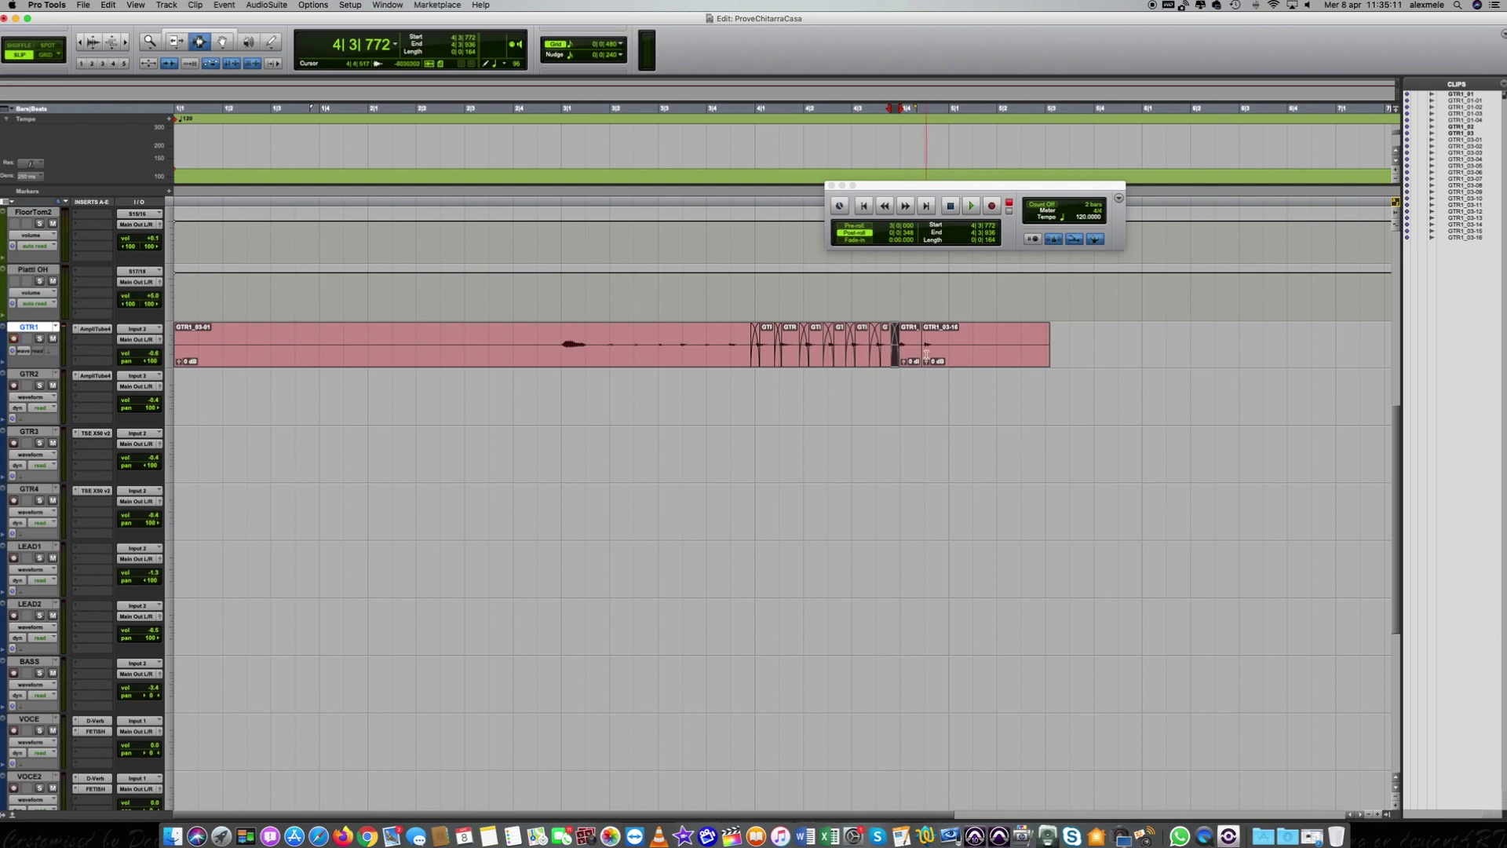
pyautogui.moveTo(931, 350); pyautogui.dragTo(925, 348)
pyautogui.press('super+f')
pyautogui.press('Return')
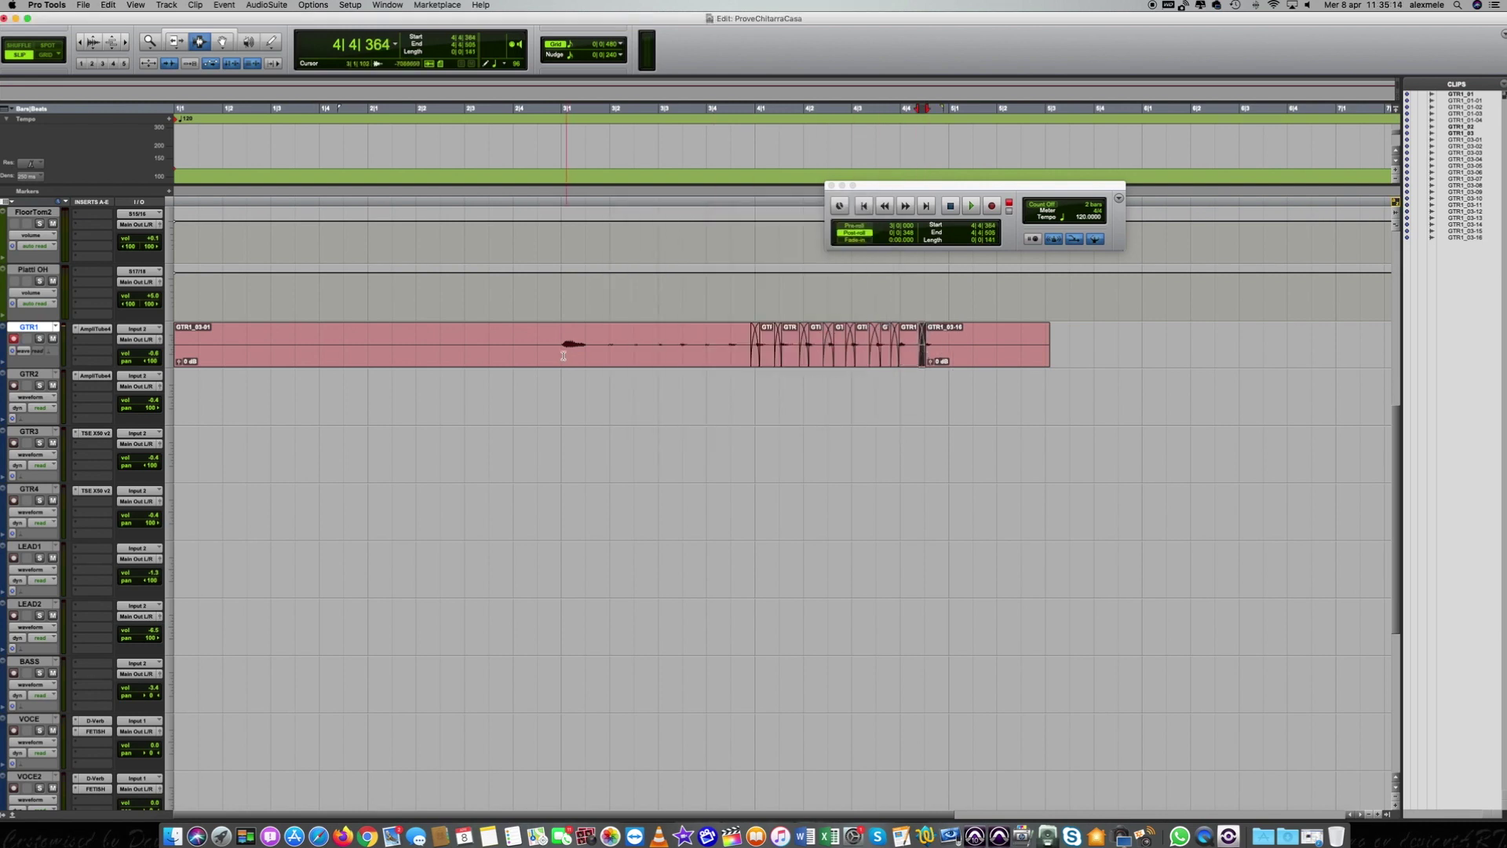
# Play the fully edited GTR1 take from 2|4|956 to check its timing.
pyautogui.click(563, 355)
pyautogui.press('space')
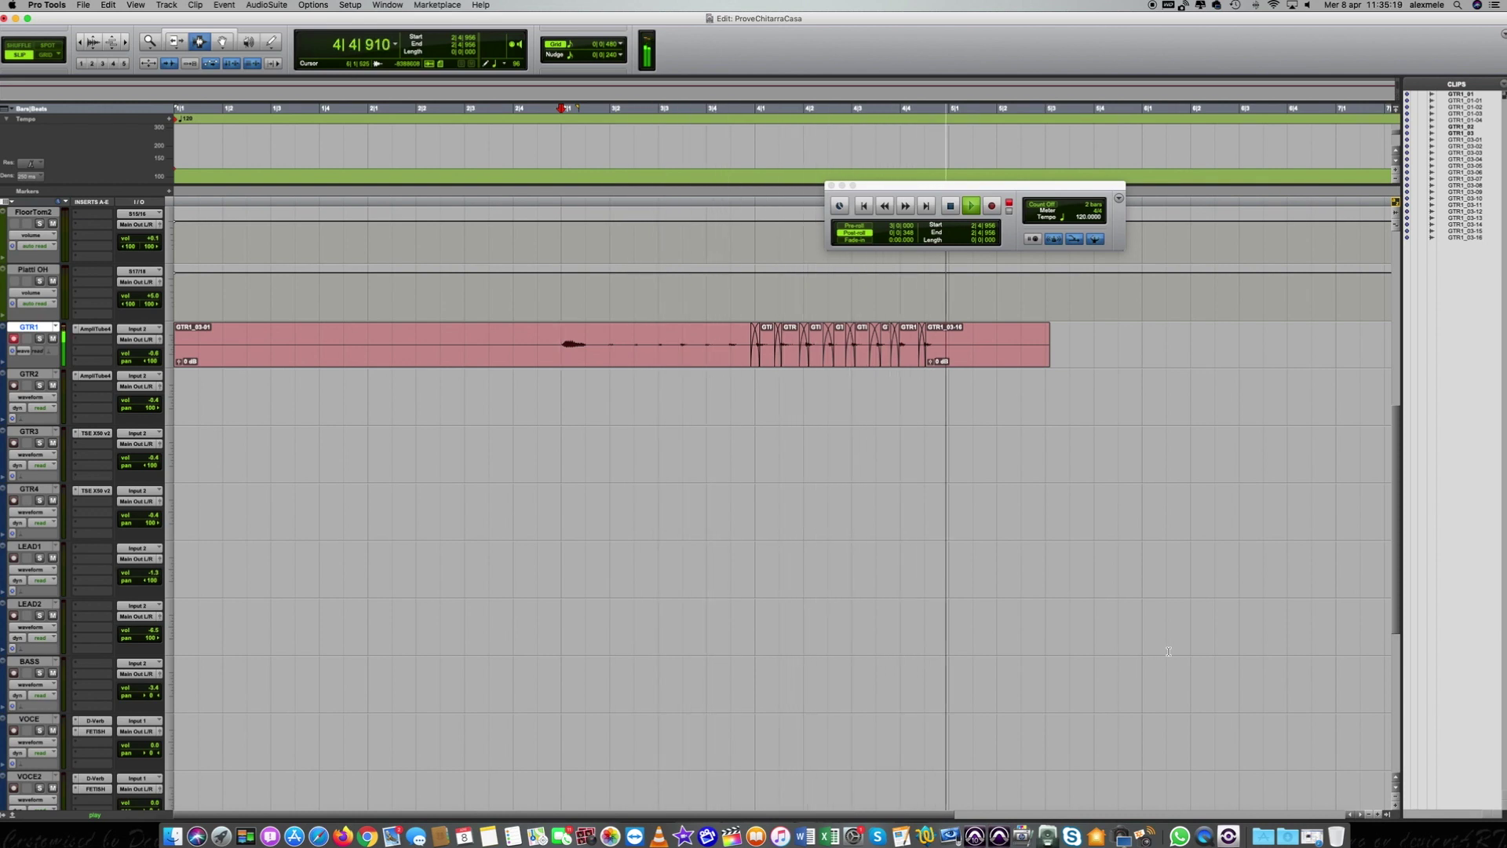
pyautogui.press('space')
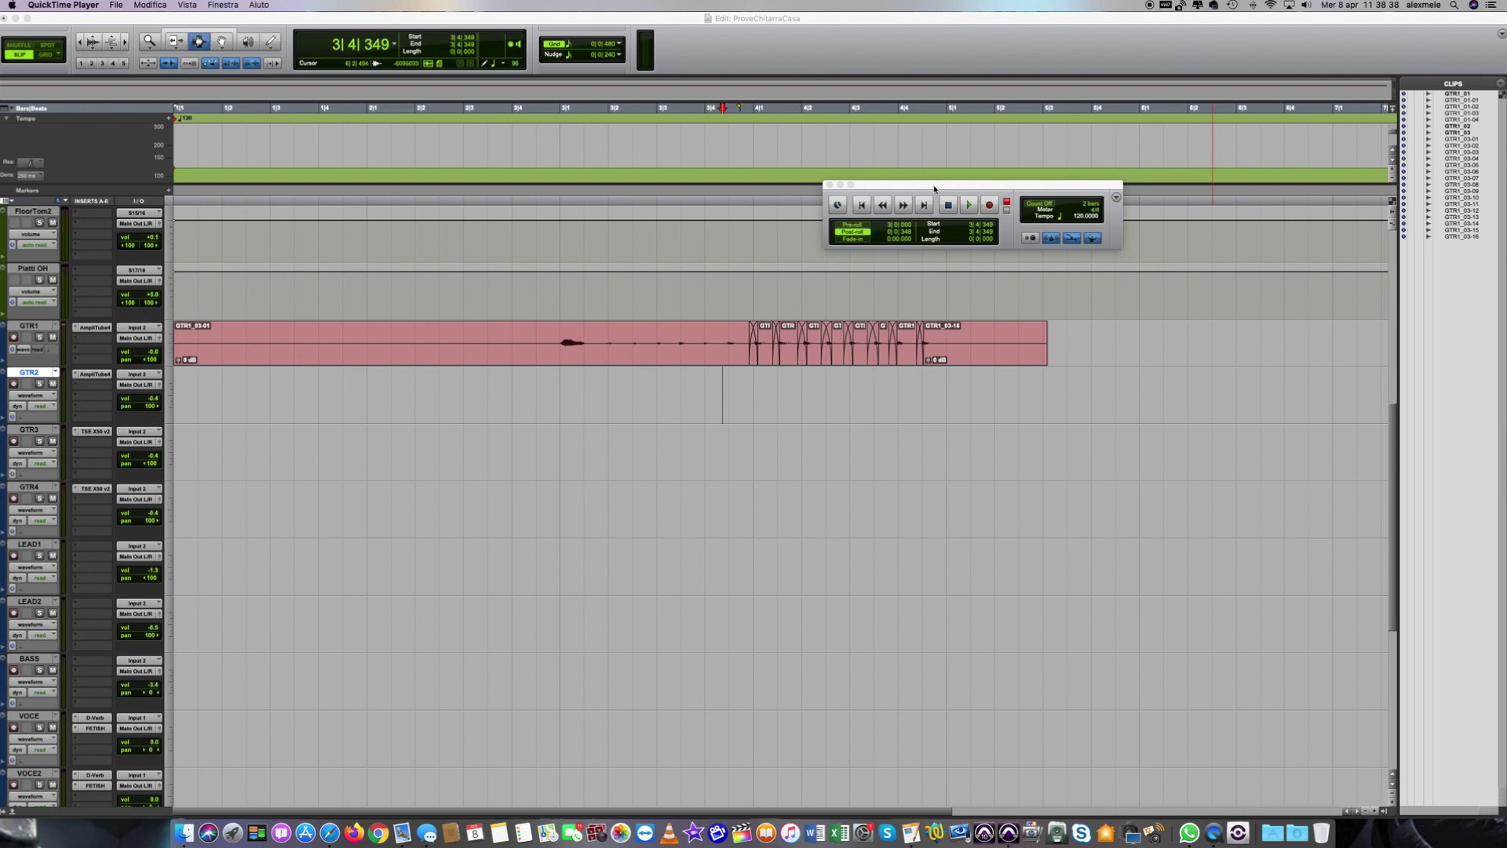
# Move the Transport window further up and select the first GTR1 clips one after another to examine the separate pieces.
pyautogui.moveTo(934, 189); pyautogui.dragTo(941, 136)
pyautogui.click(671, 343)
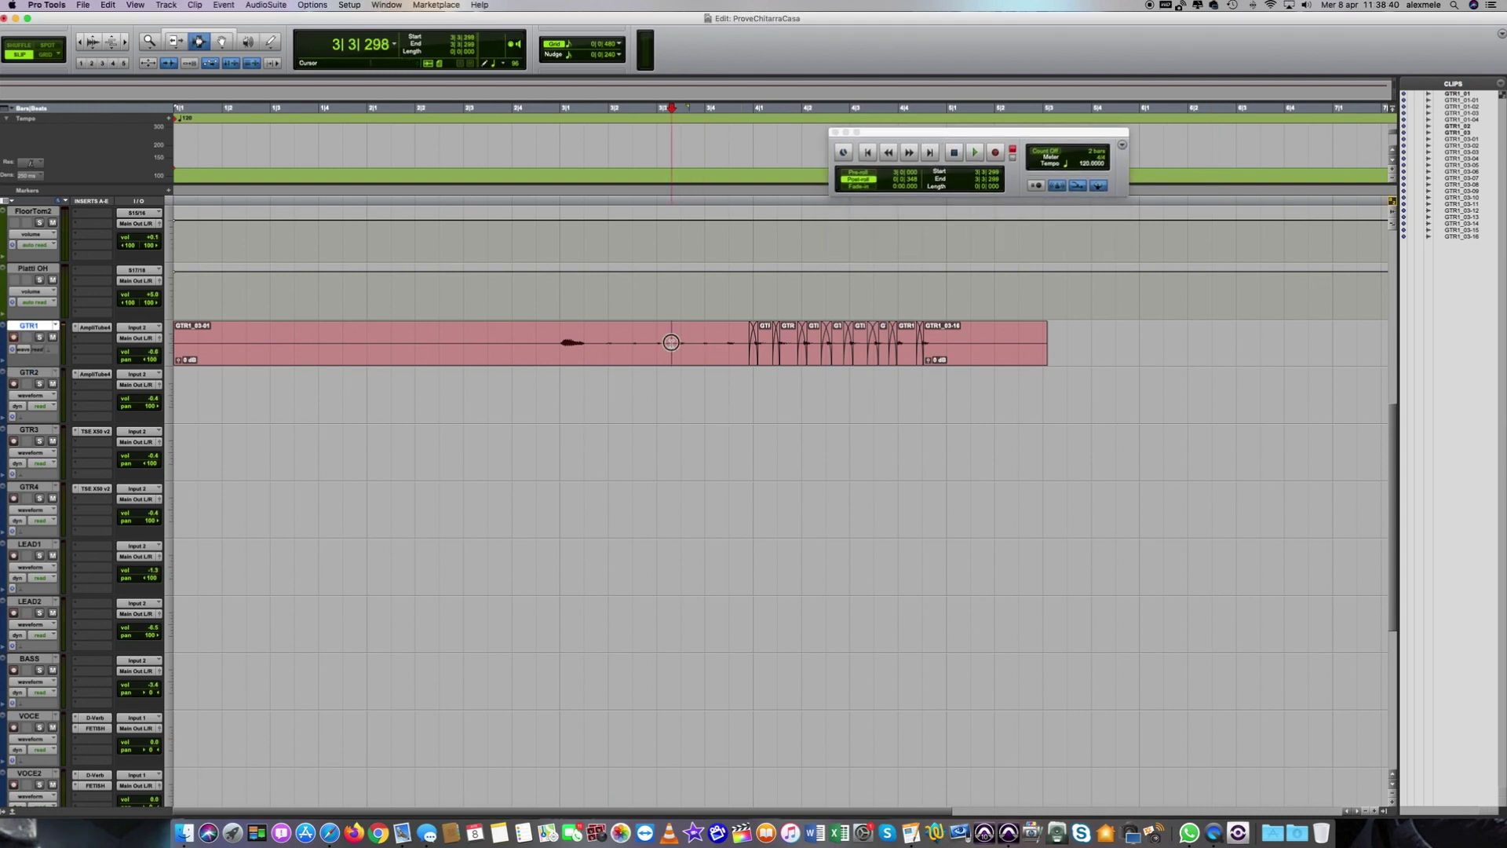
pyautogui.click(671, 342)
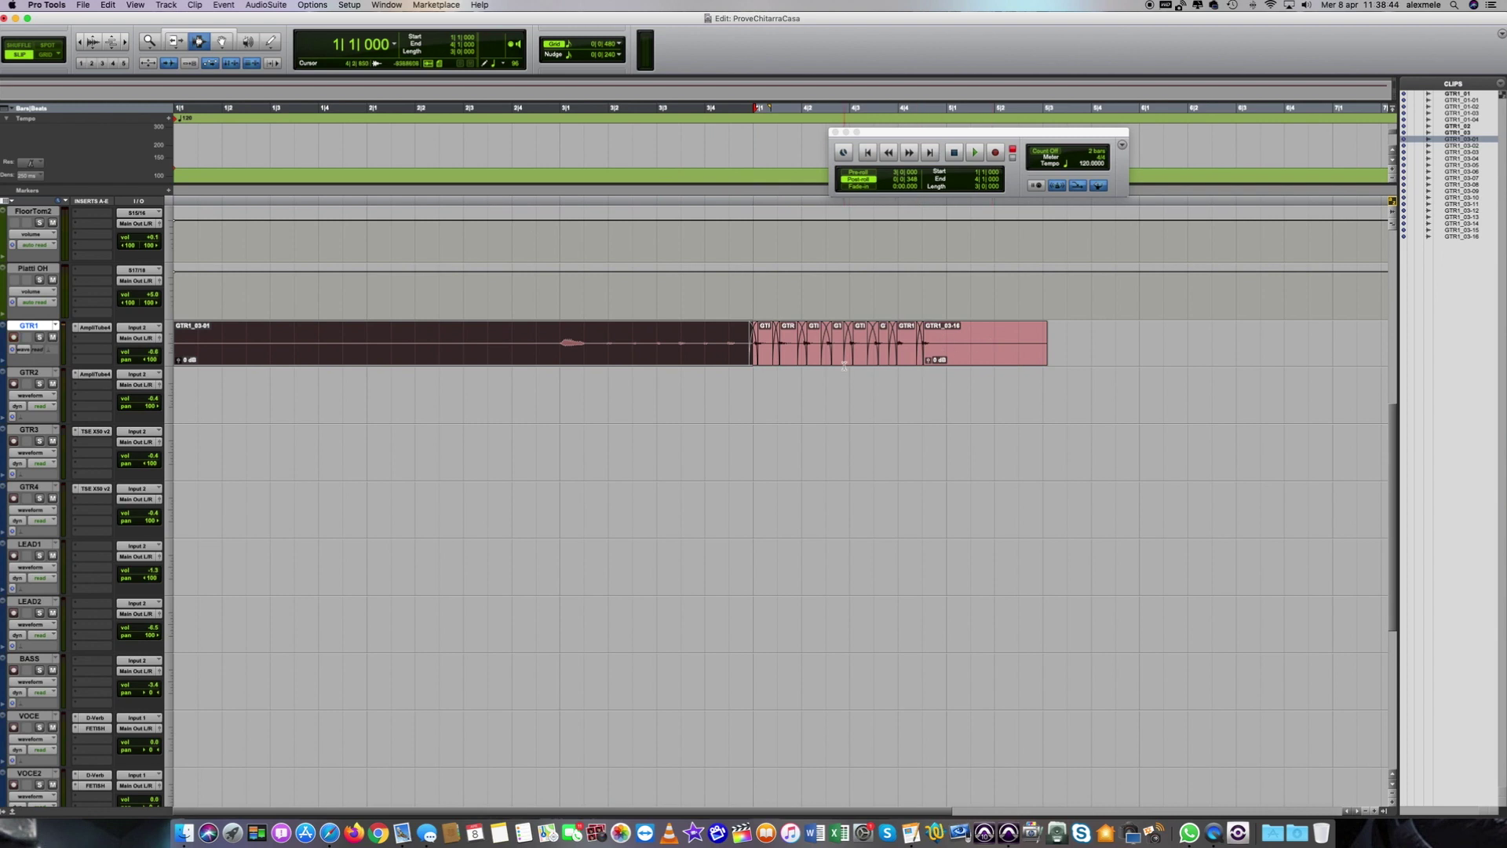
pyautogui.click(764, 346)
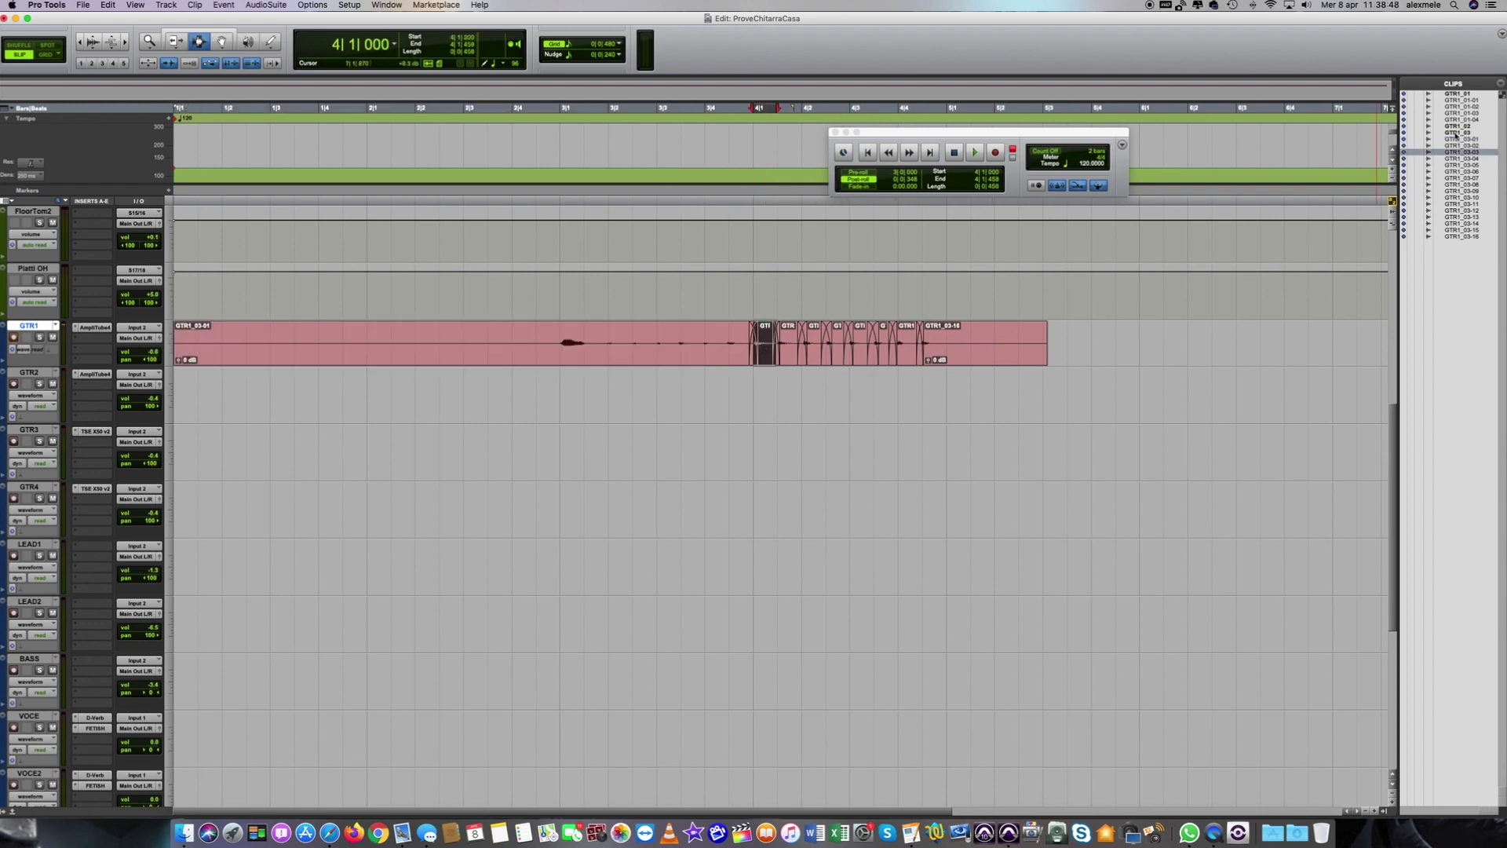
pyautogui.click(789, 349)
pyautogui.click(812, 349)
pyautogui.click(812, 349)
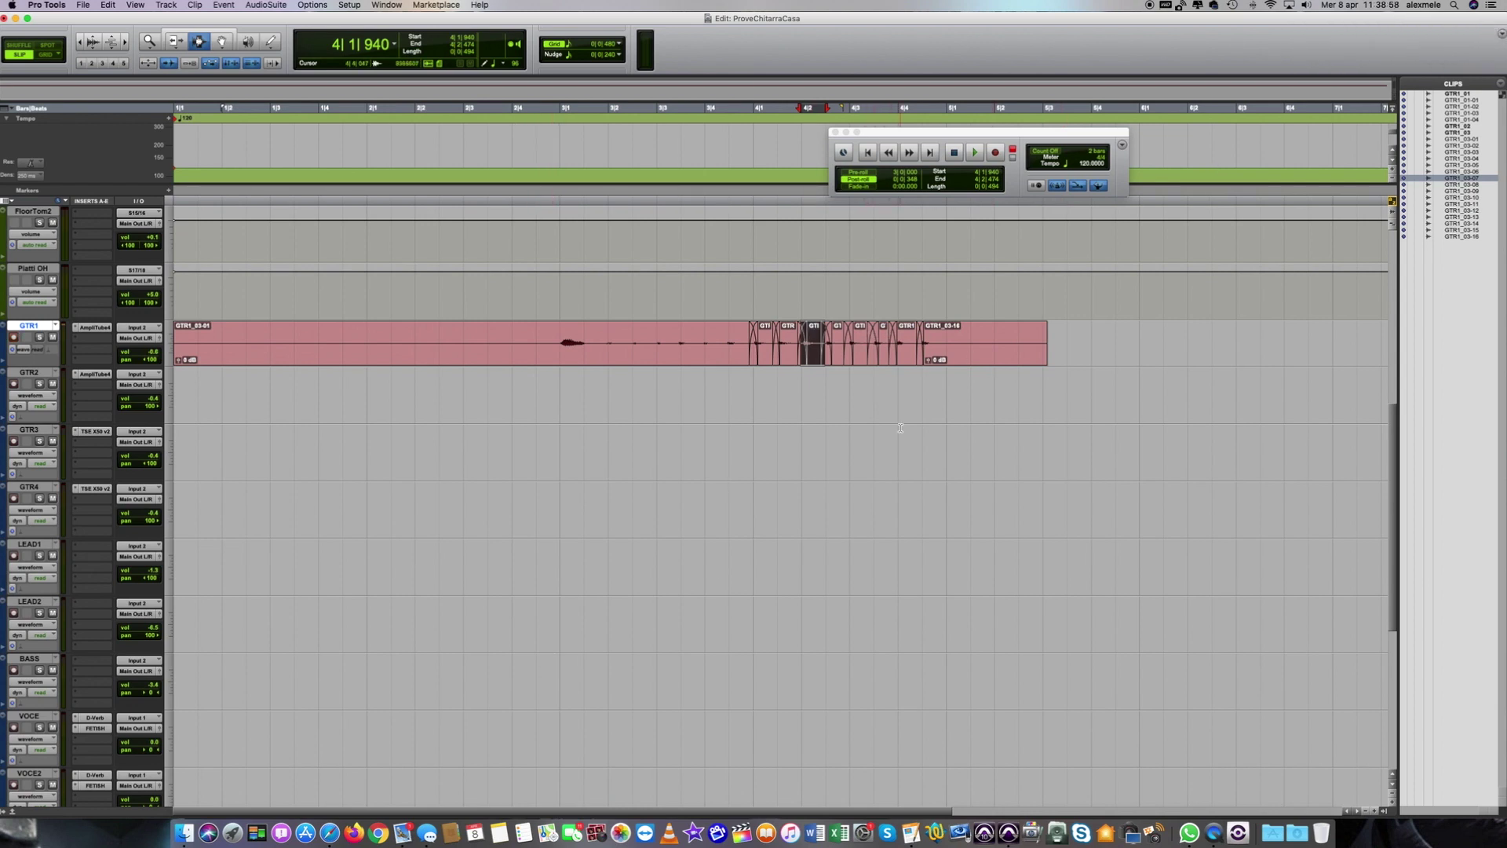
# Select all GTR1 clips from 1|1|000 to the end of the take and consolidate them into one clip.
pyautogui.click(467, 346)
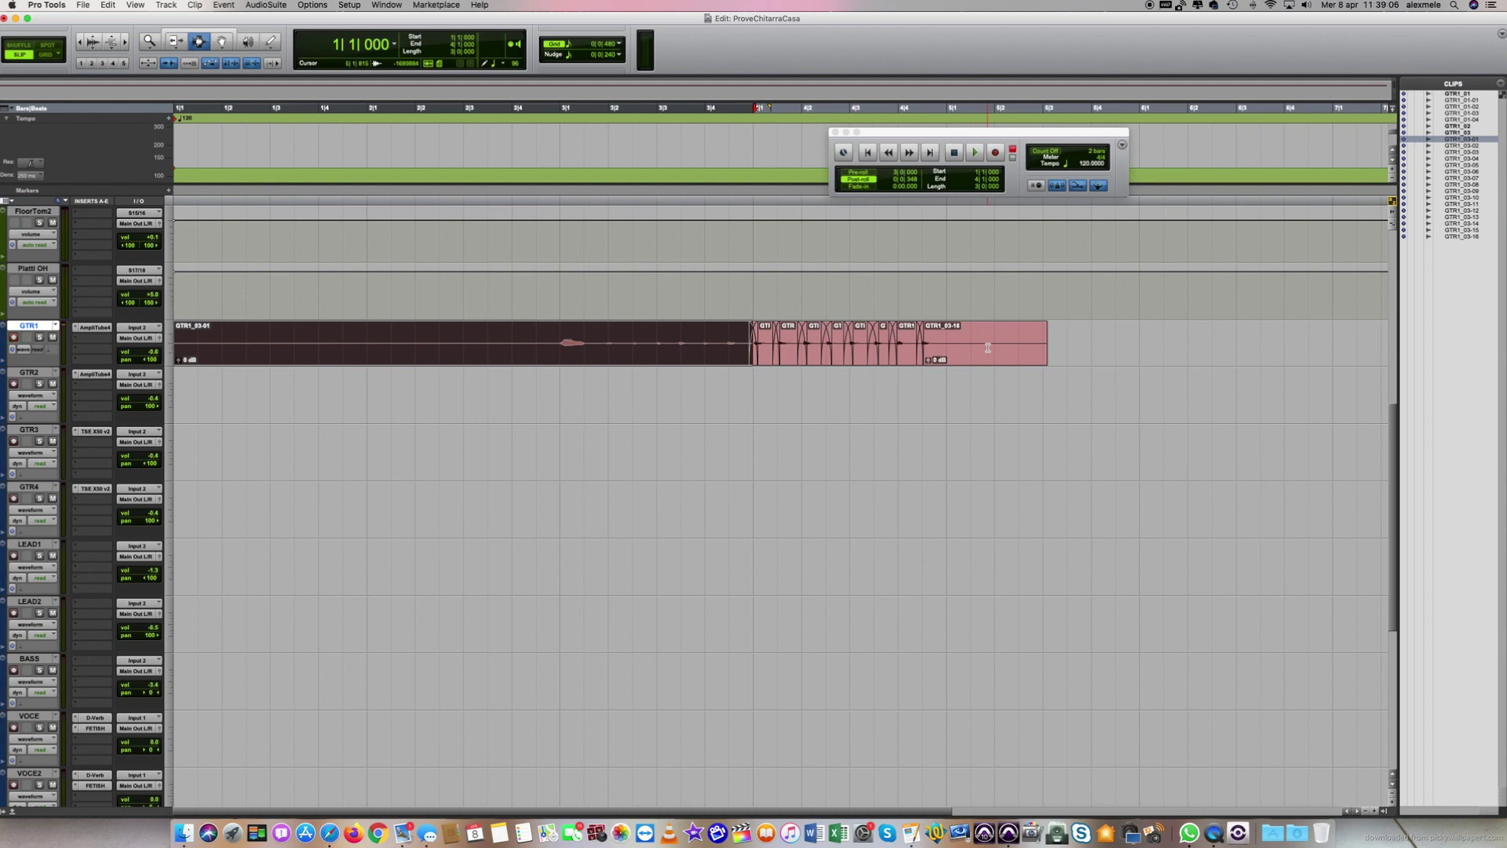
pyautogui.moveTo(974, 351); pyautogui.dragTo(1004, 348)
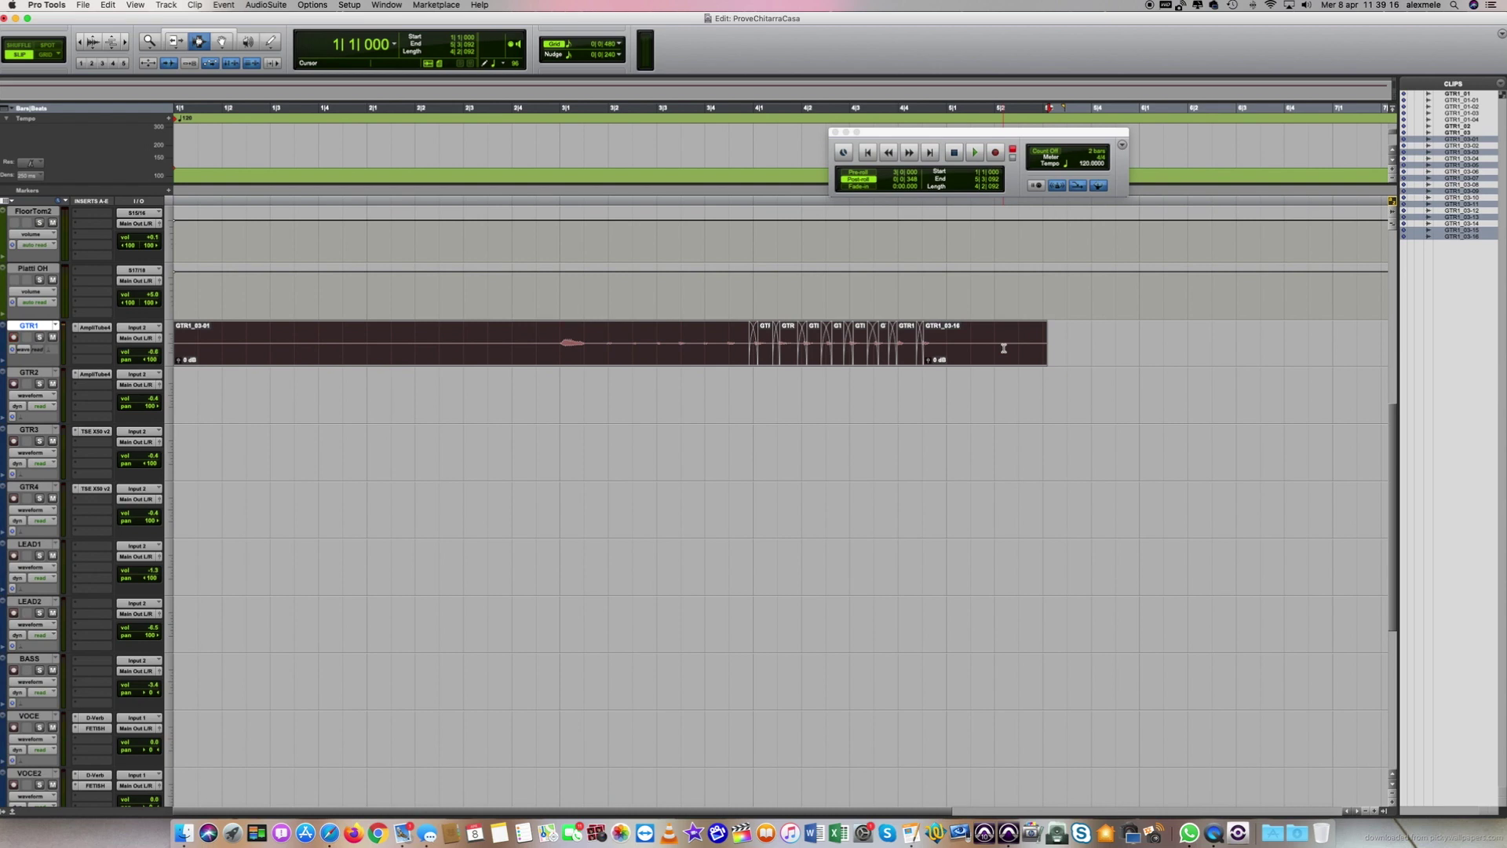
pyautogui.hotkey('alt', 'shift', '3')
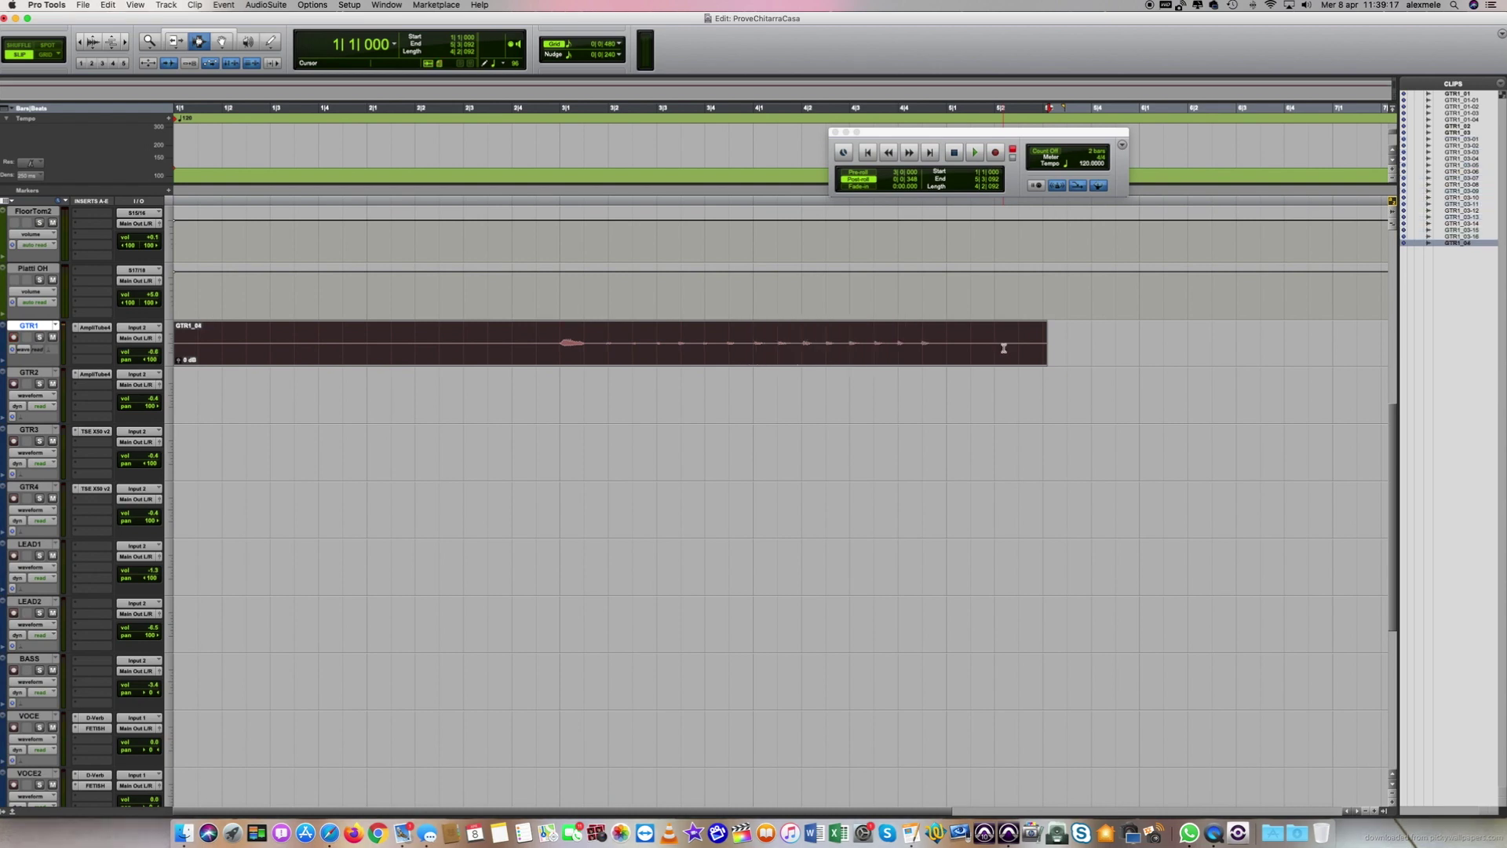
# Select the consolidated GTR1 clip to check it is one piece, and play it from 2|4|933.
pyautogui.click(723, 380)
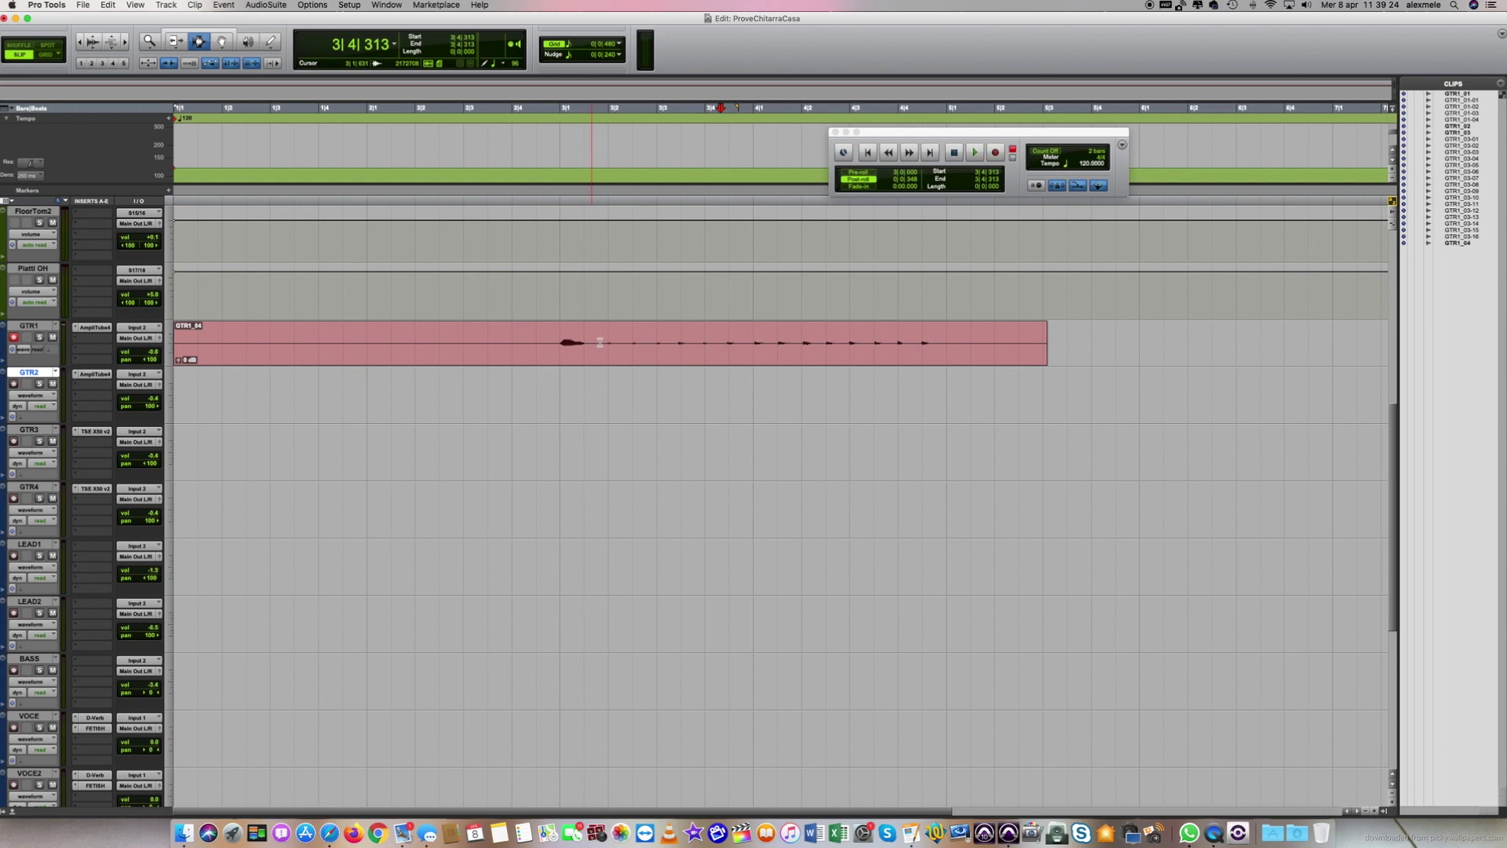
pyautogui.doubleClick(641, 347)
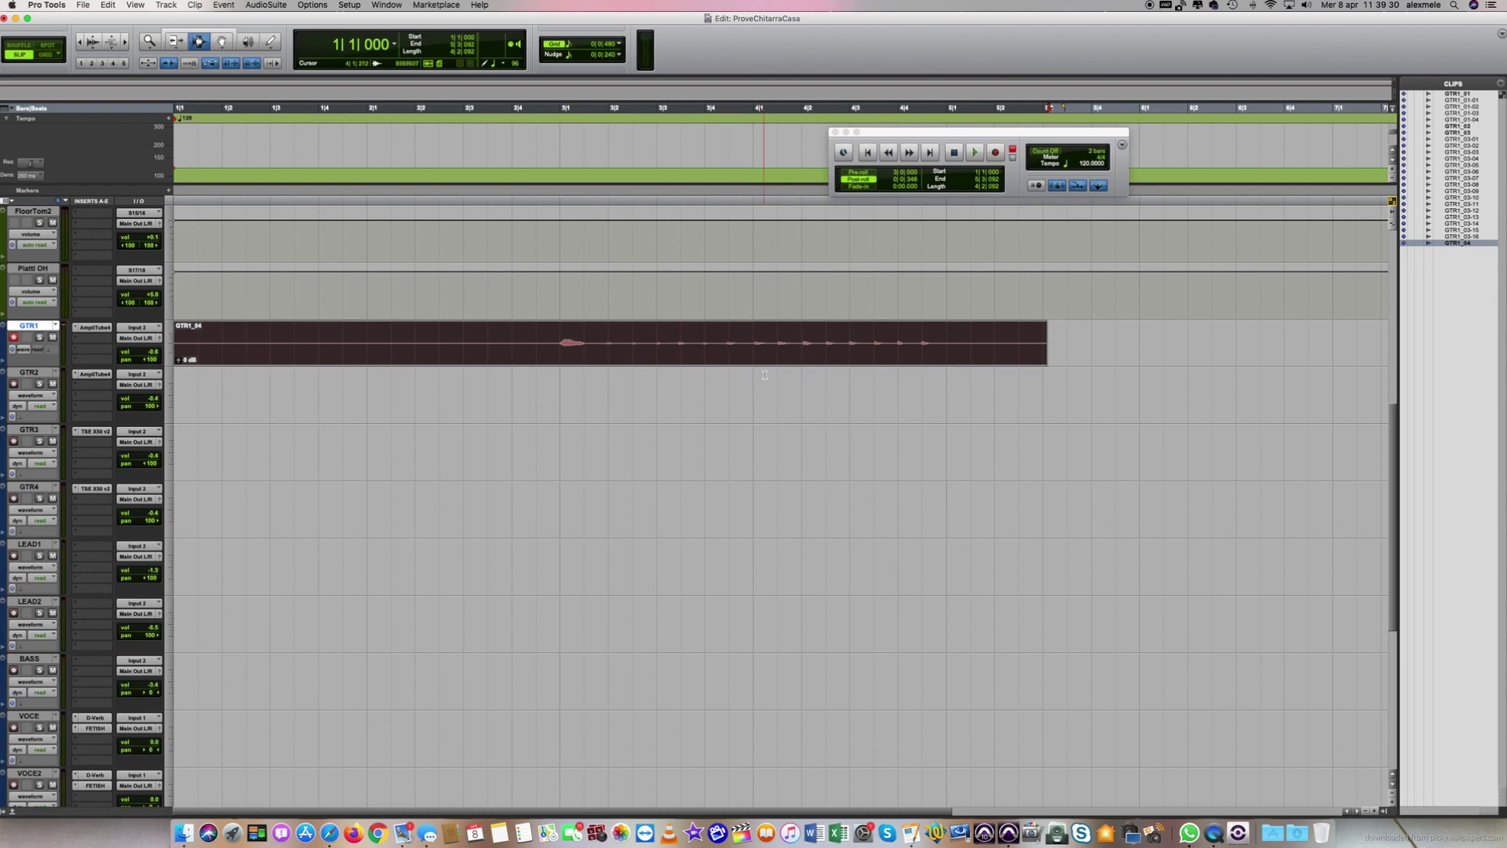
pyautogui.click(558, 342)
pyautogui.press('space')
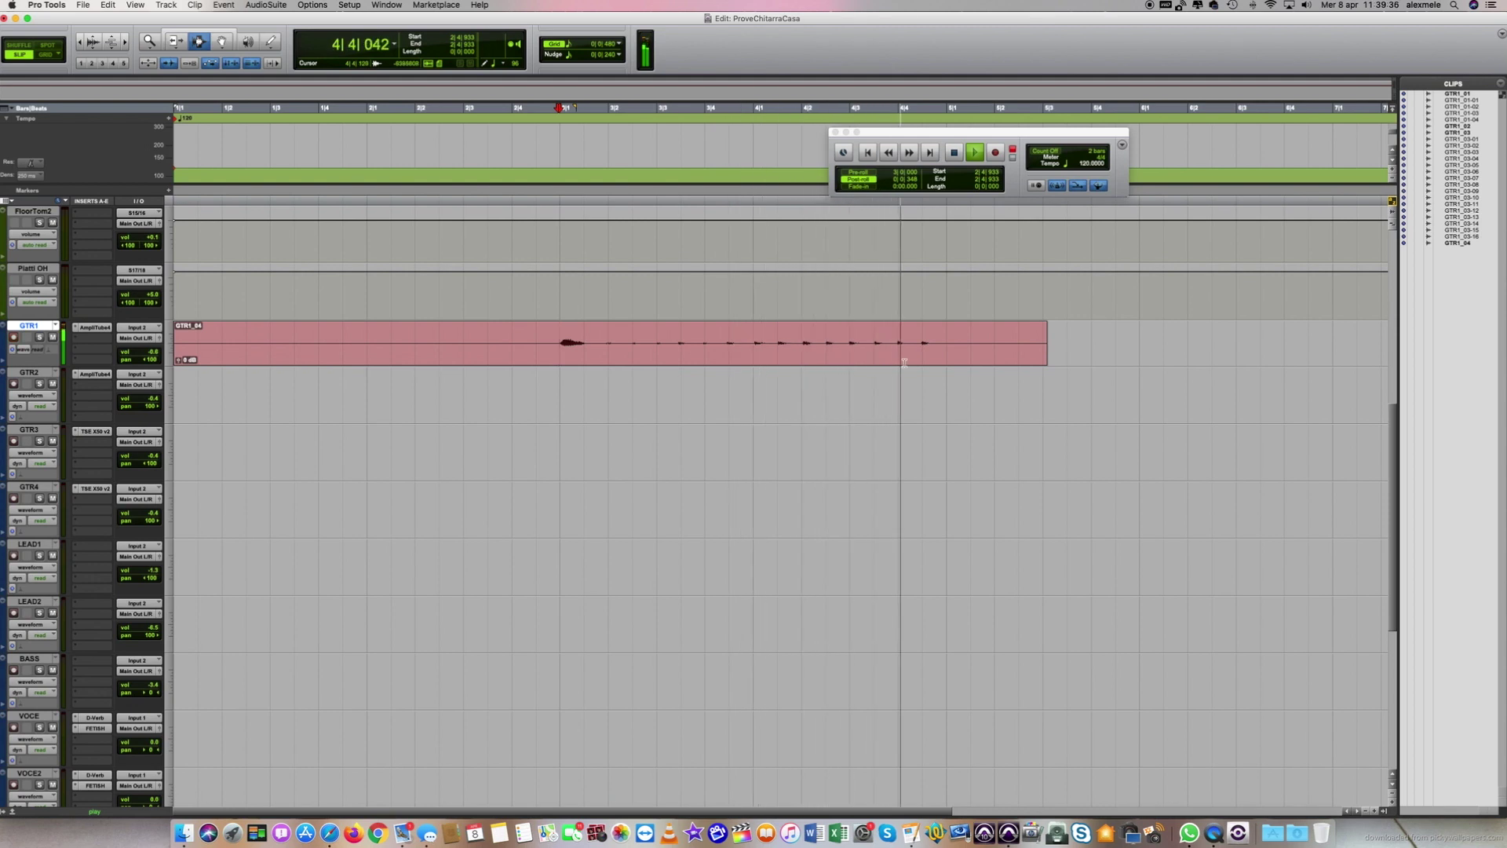
pyautogui.press('space')
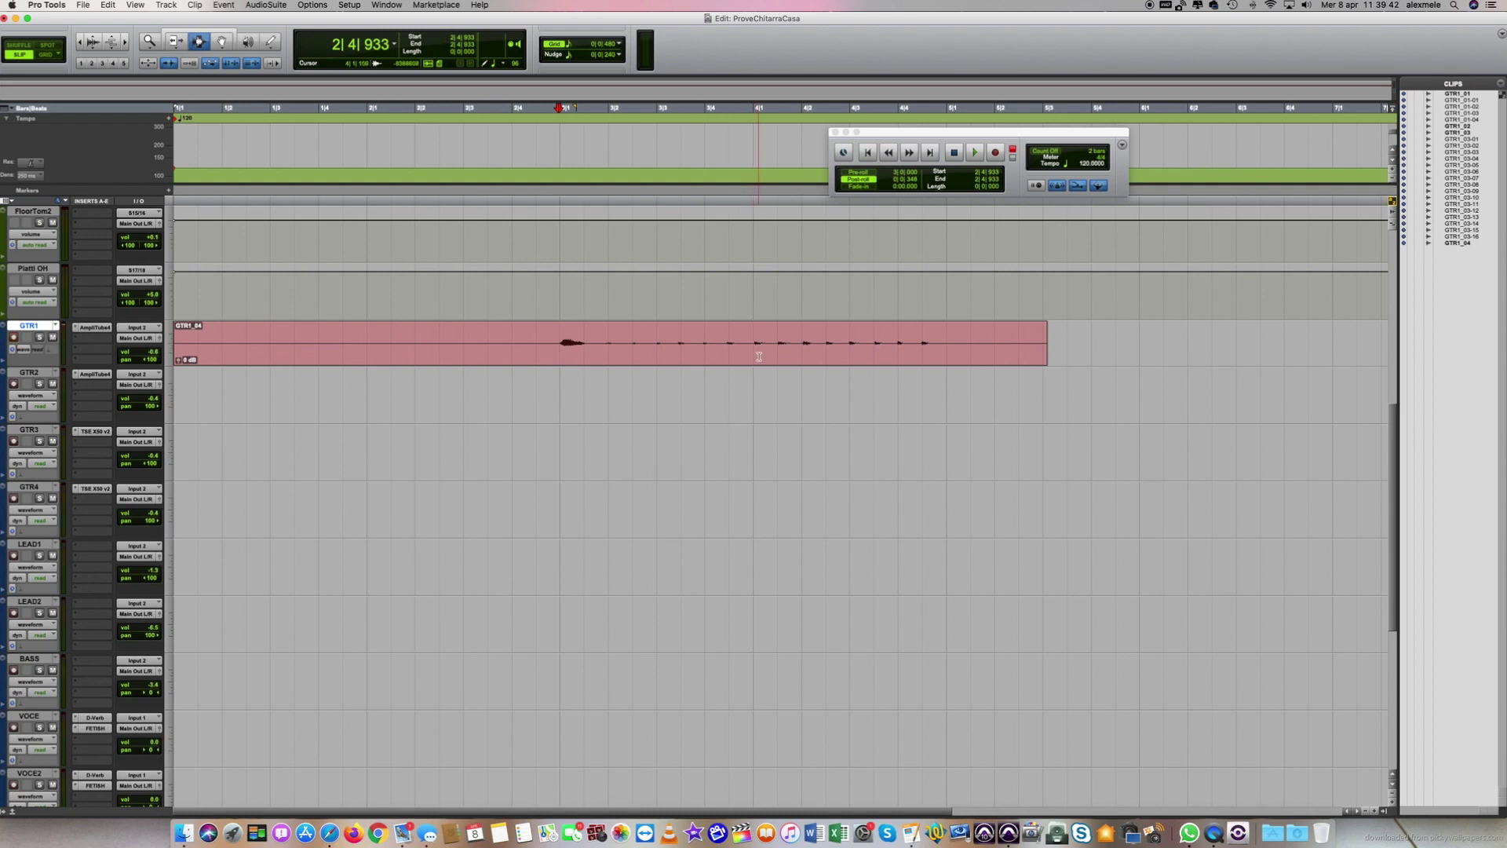
# Switch the edit mode to Grid, place the cursor on GTR1 at 4|2|000, and lower the Transport window slightly.
pyautogui.click(1378, 812)
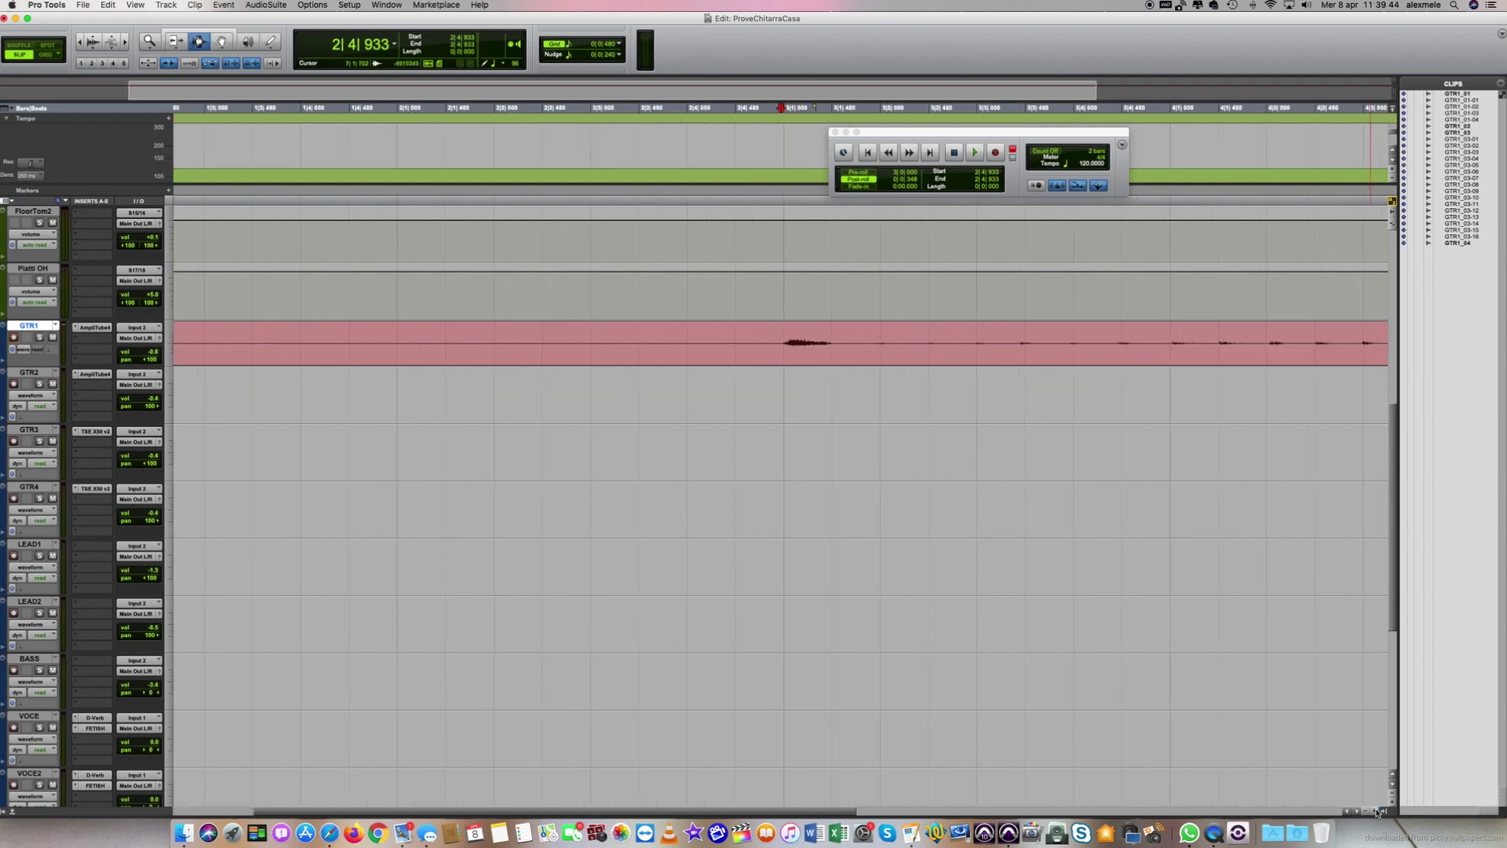
pyautogui.hscroll(5, 927, 583)
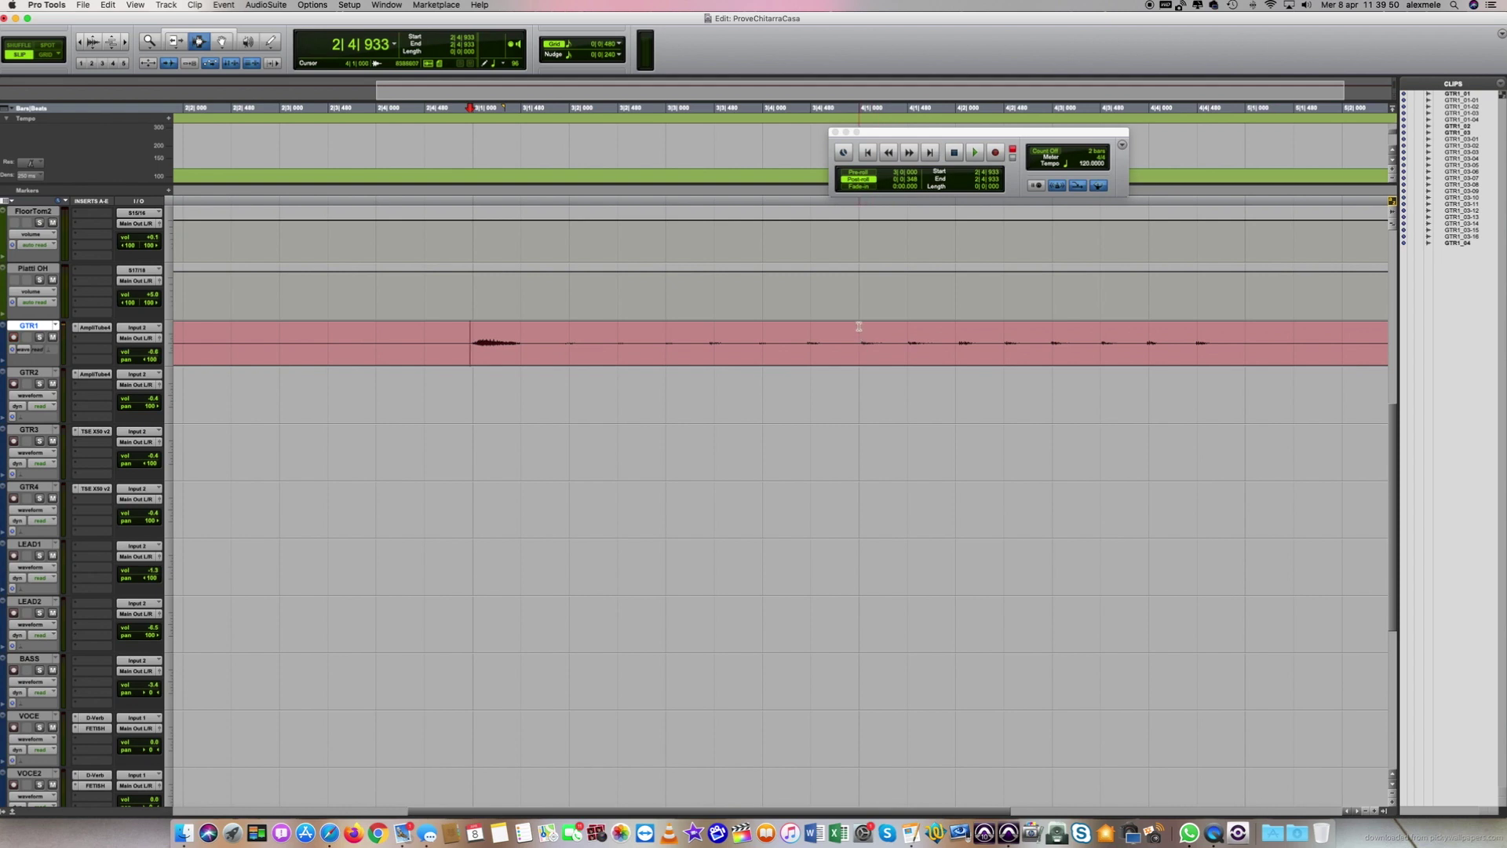
pyautogui.click(861, 344)
pyautogui.click(43, 56)
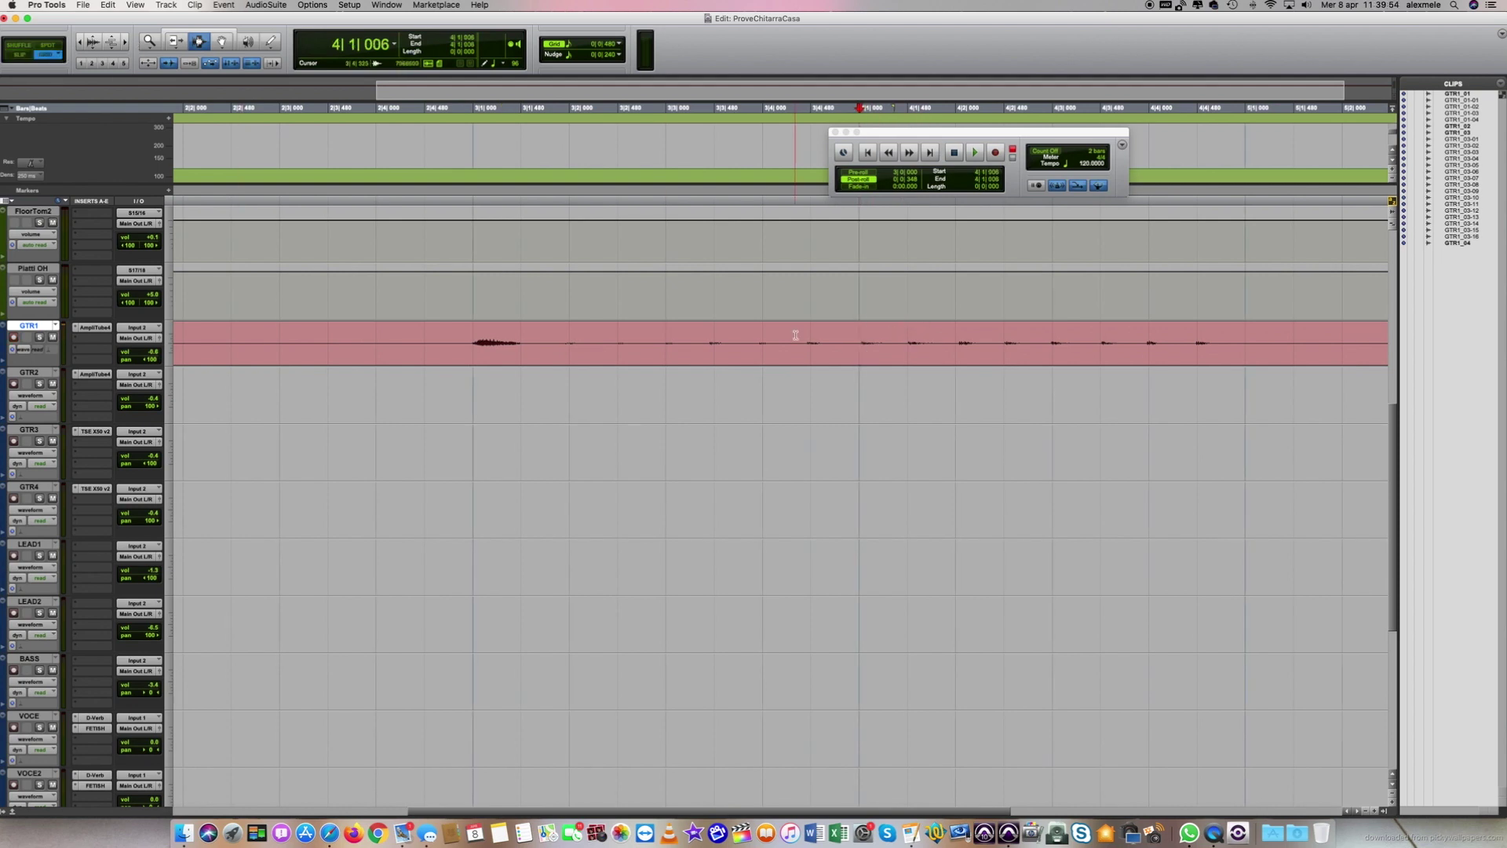
pyautogui.click(953, 349)
pyautogui.click(1367, 811)
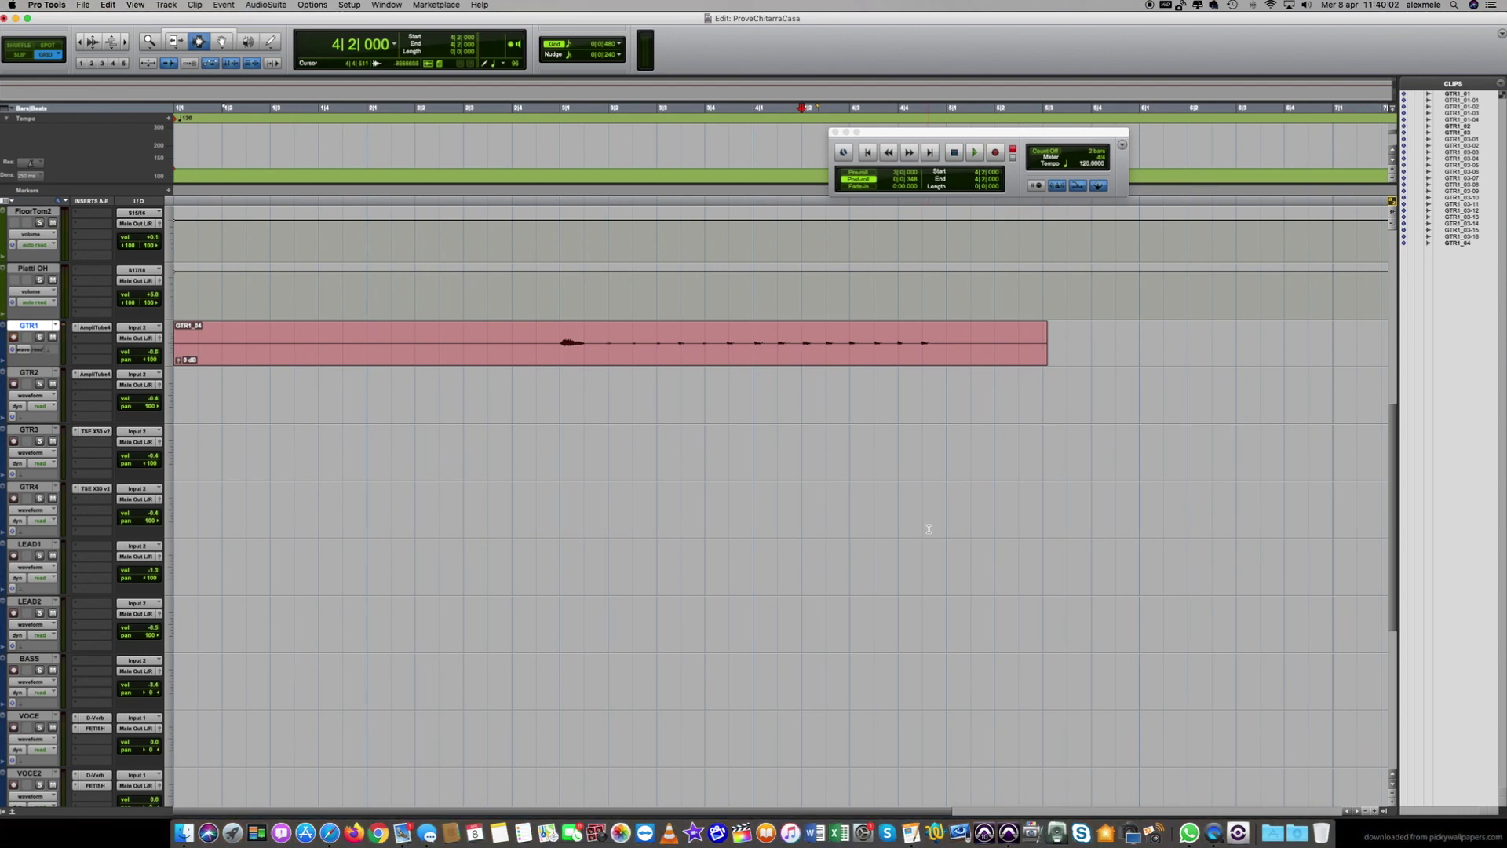
pyautogui.moveTo(1031, 131); pyautogui.dragTo(1040, 167)
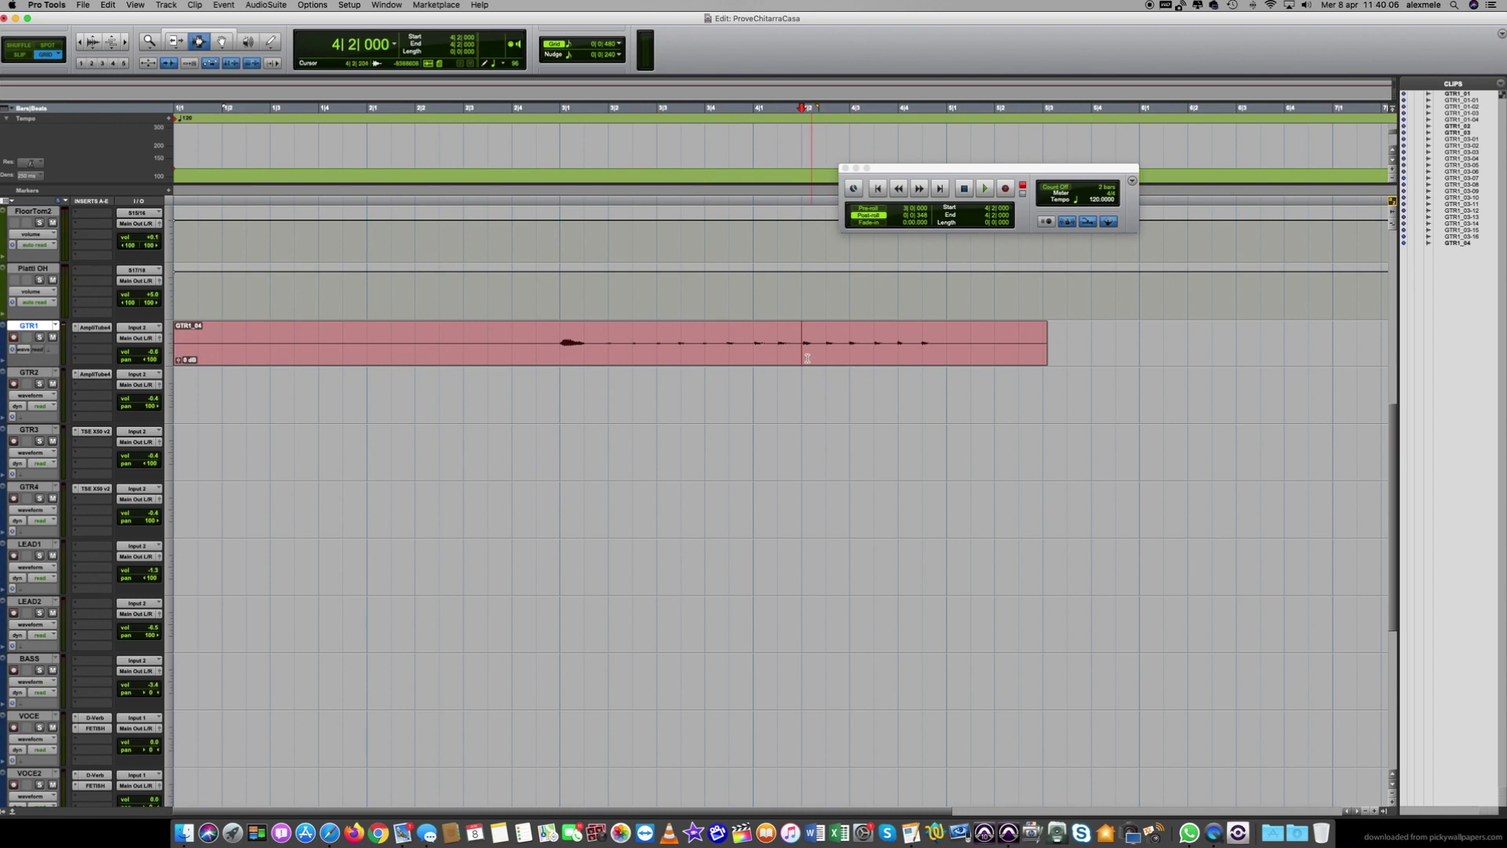
# Select the entire consolidated GTR1_04 clip on the GTR1 track.
pyautogui.doubleClick(673, 349)
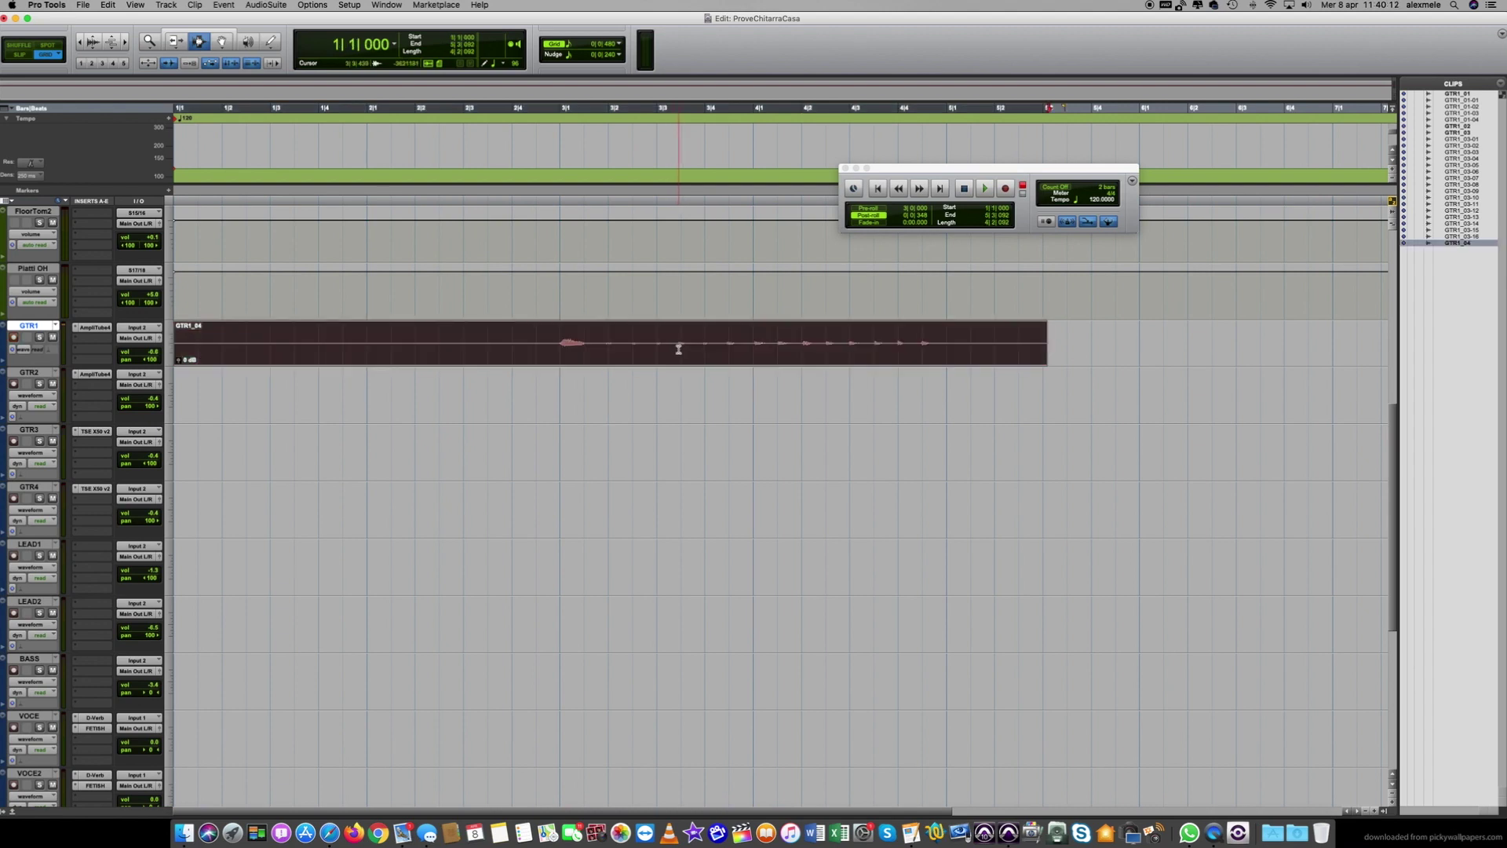
pyautogui.click(704, 393)
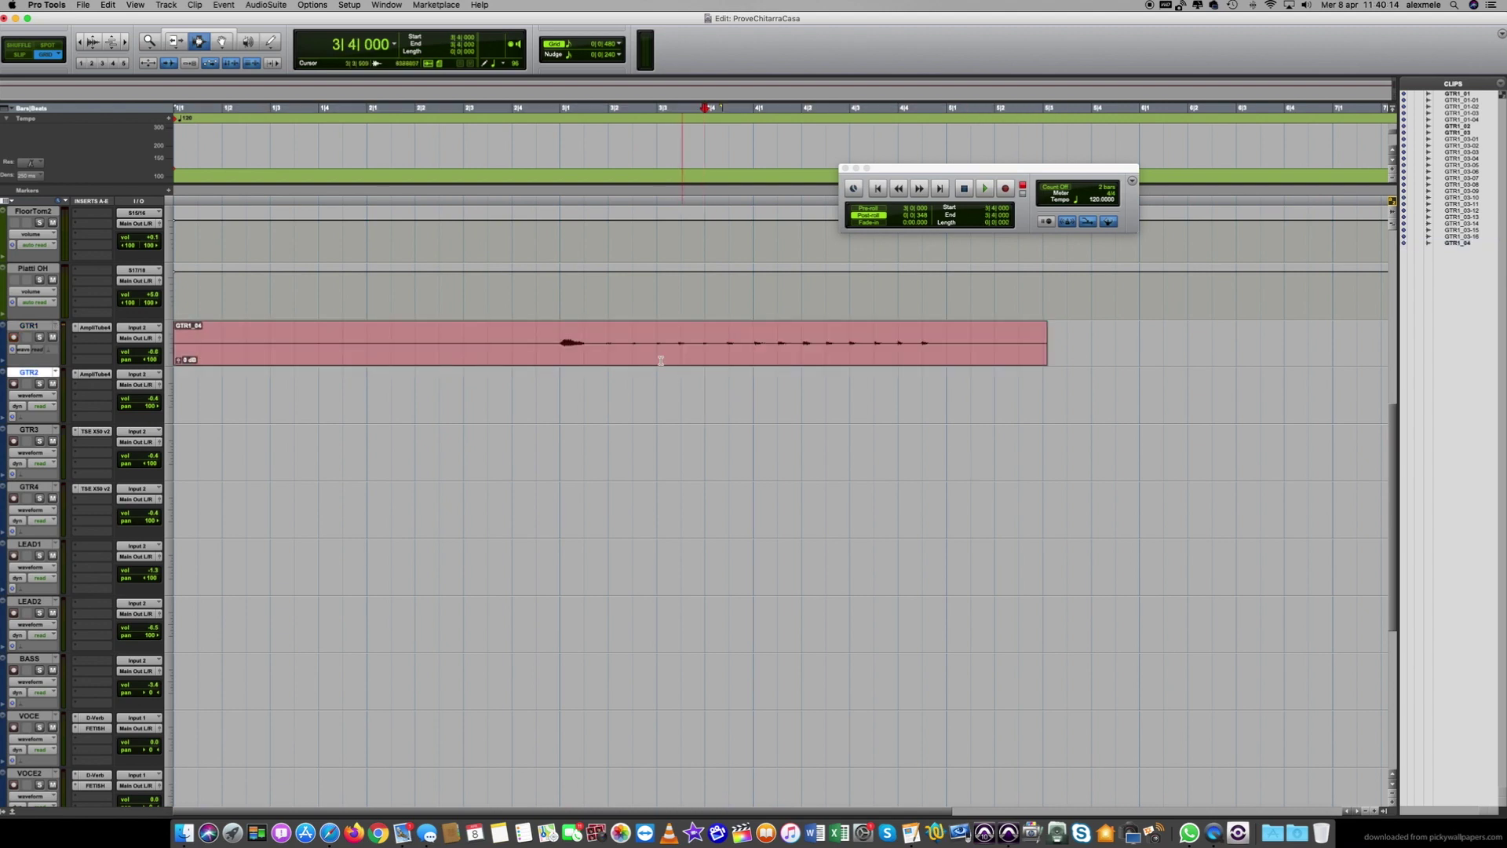
pyautogui.doubleClick(644, 343)
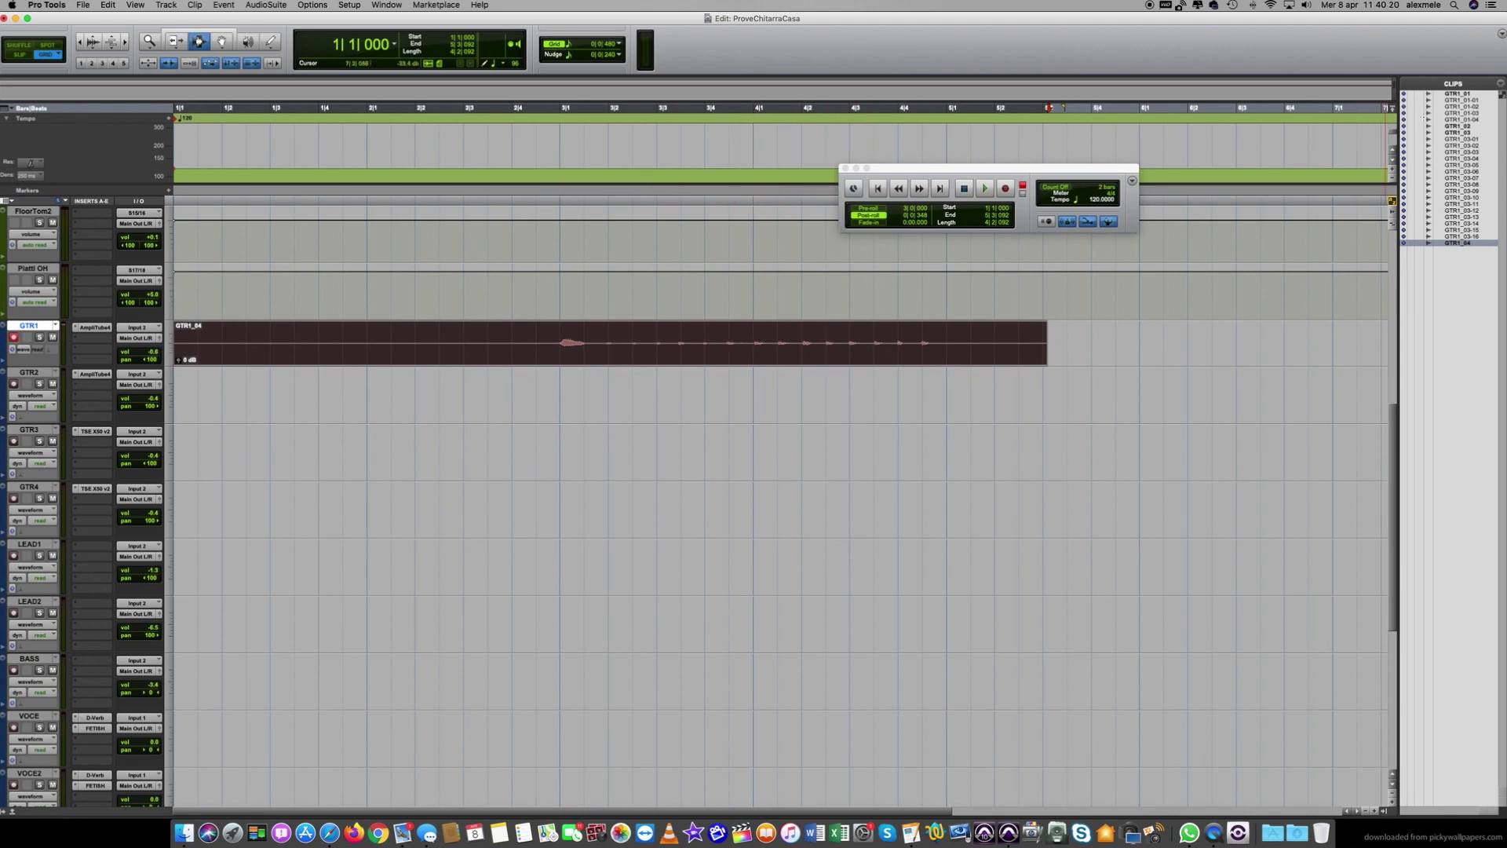
# Open the export settings for the GTR1_04 clip, review the file types and destination directory choice, and leave without exporting.
pyautogui.rightClick(1450, 244)
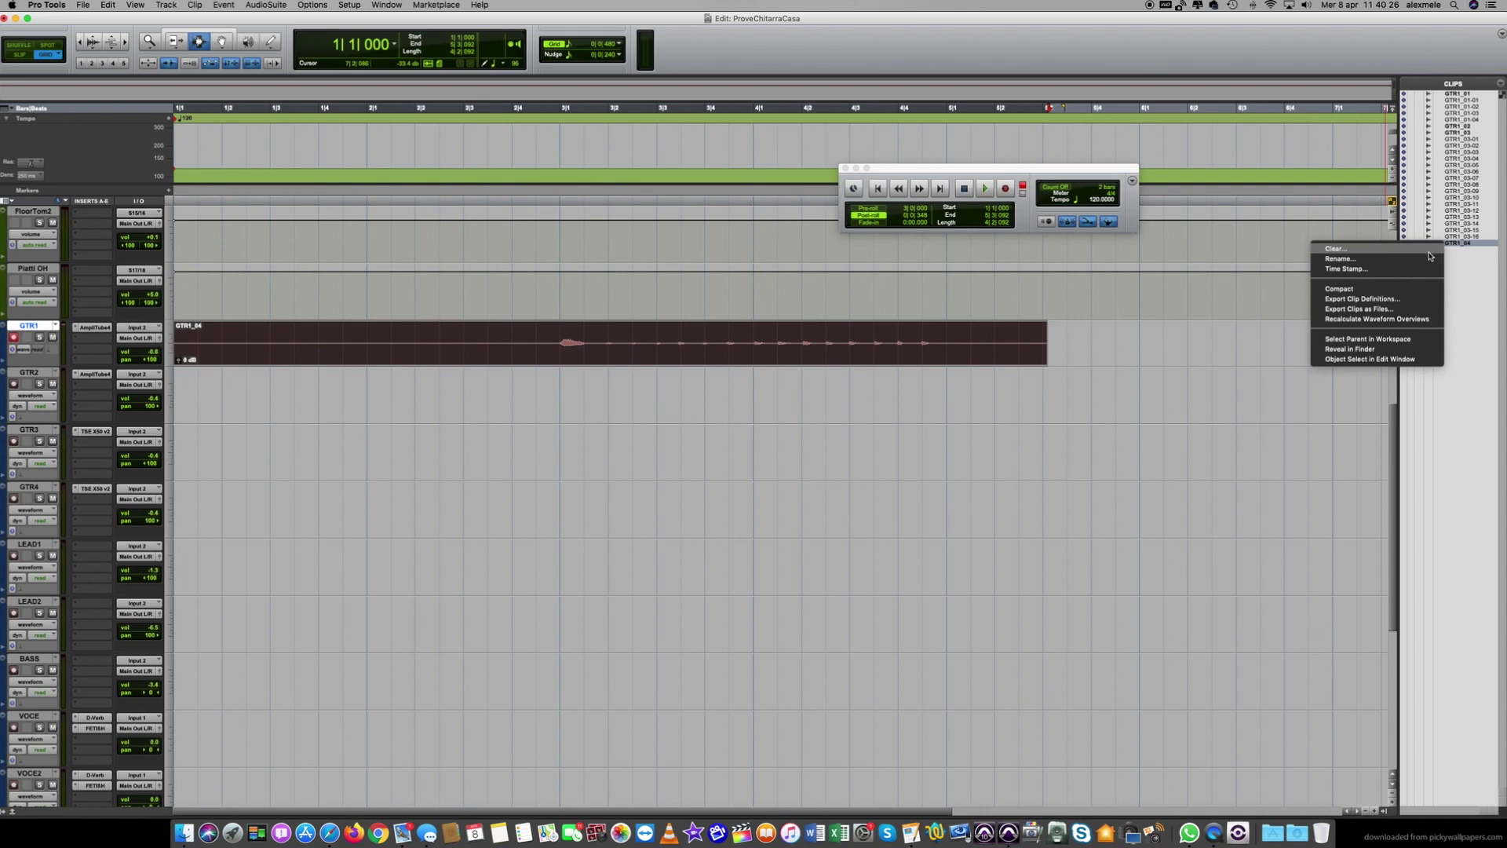
pyautogui.click(1359, 309)
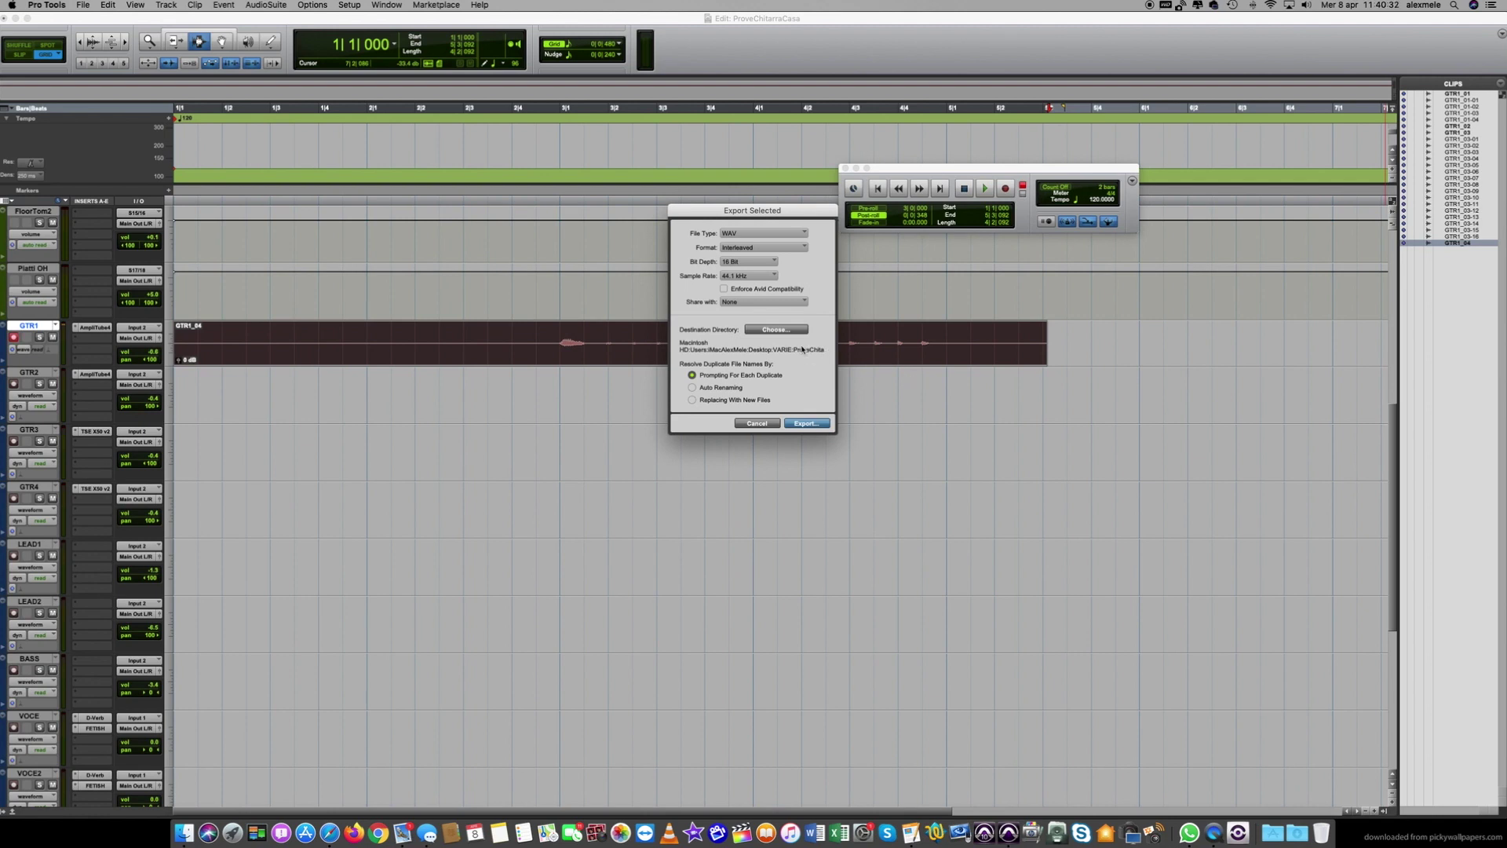
pyautogui.click(734, 237)
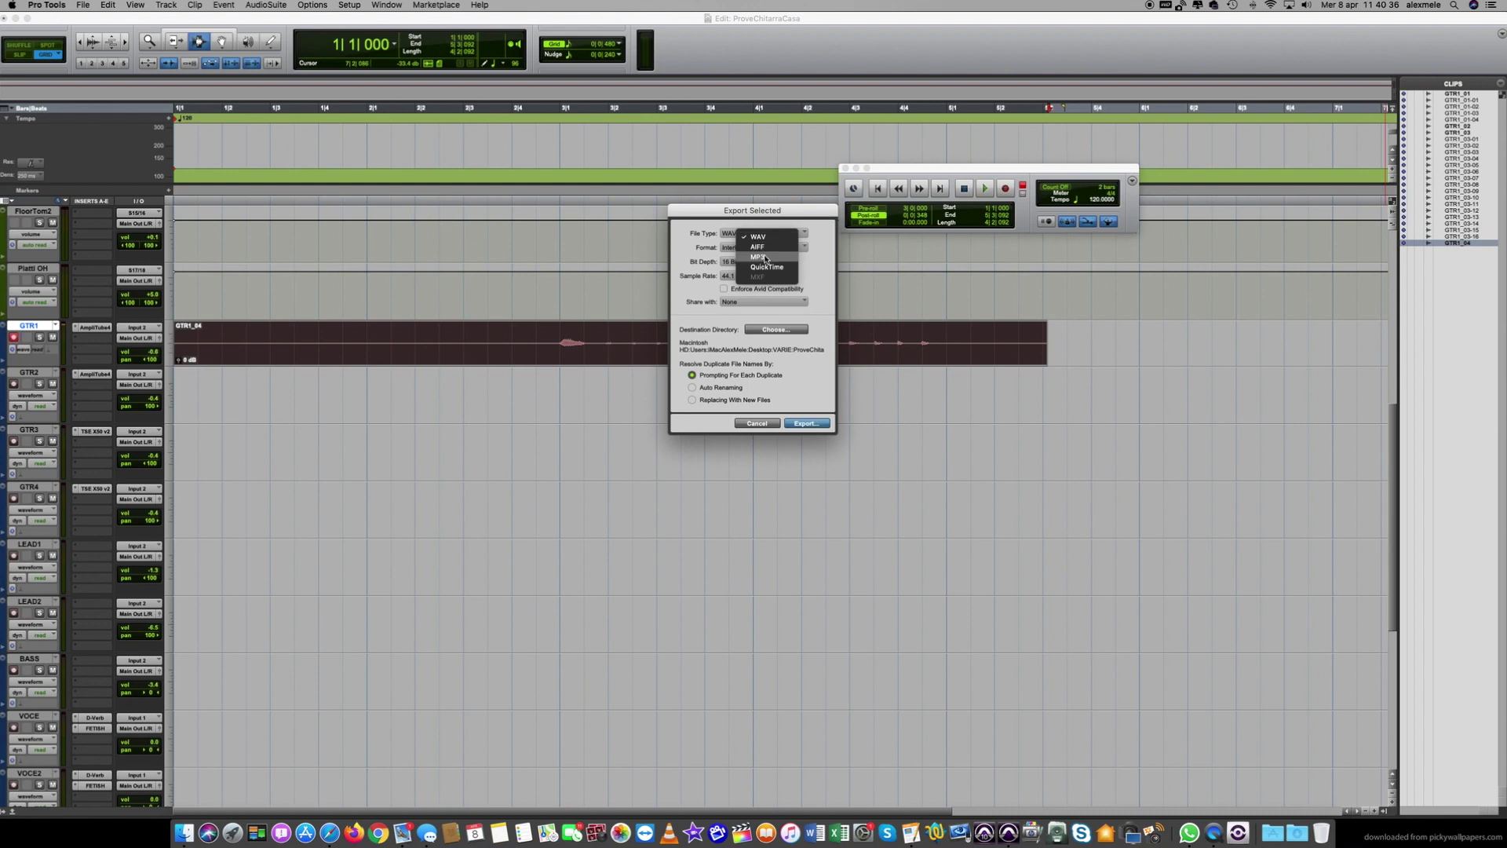
pyautogui.click(815, 286)
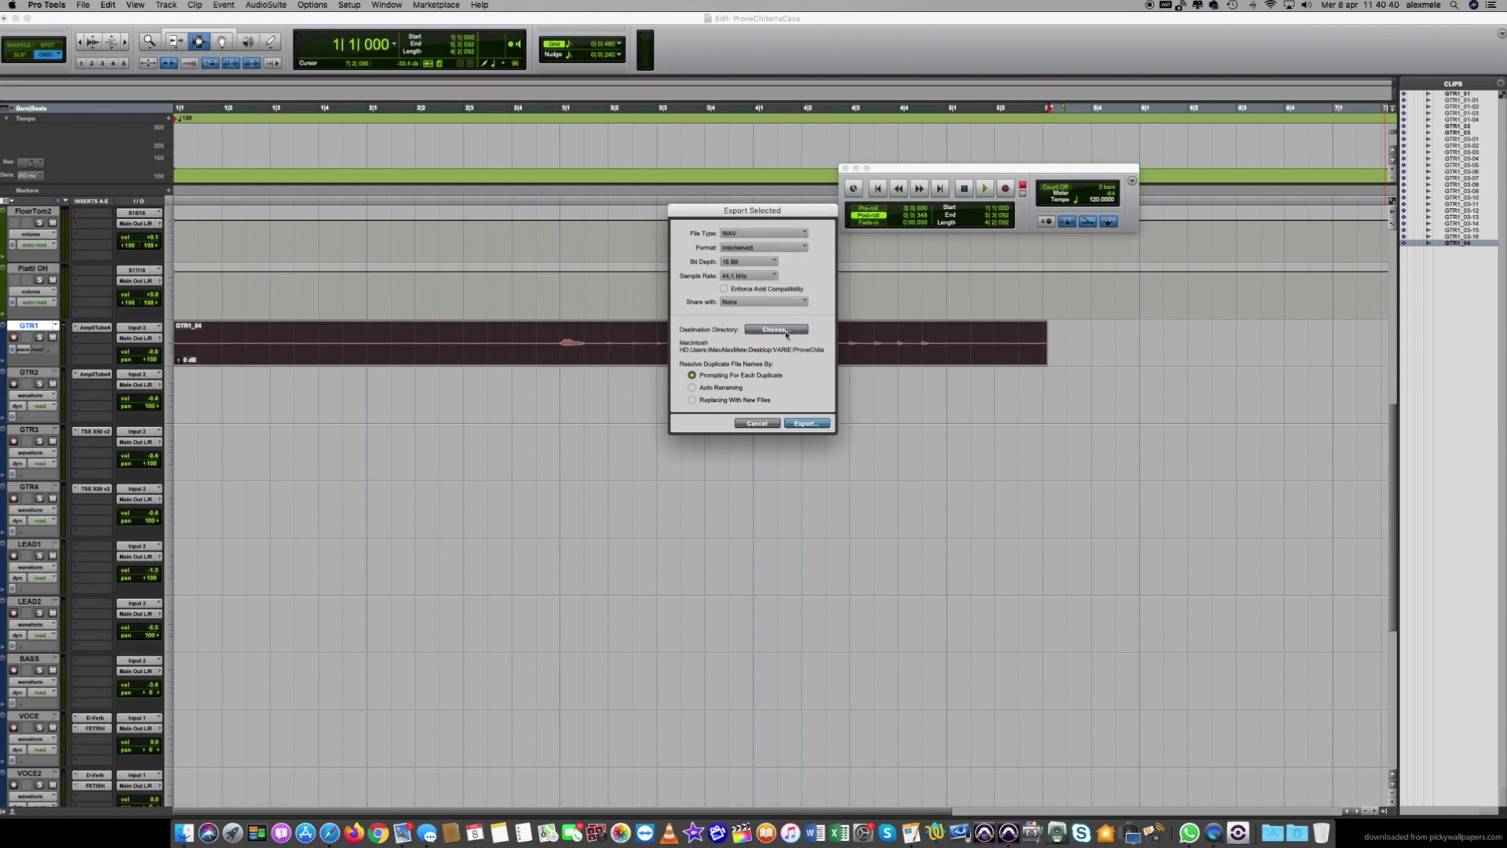
pyautogui.click(787, 334)
pyautogui.click(927, 593)
pyautogui.click(756, 424)
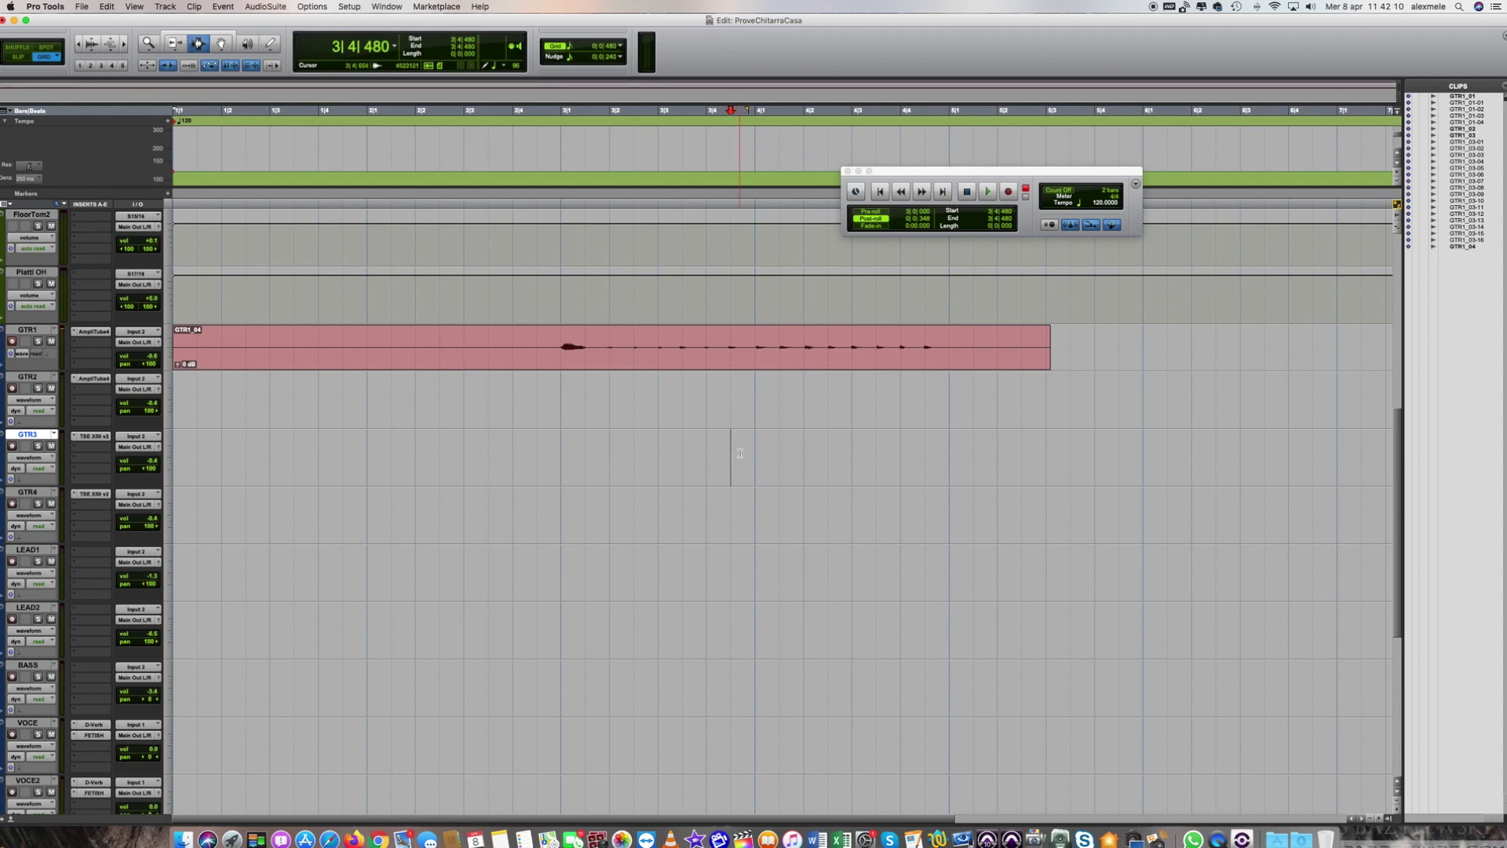
# Show the program's version and credits information, and close it.
pyautogui.click(82, 7)
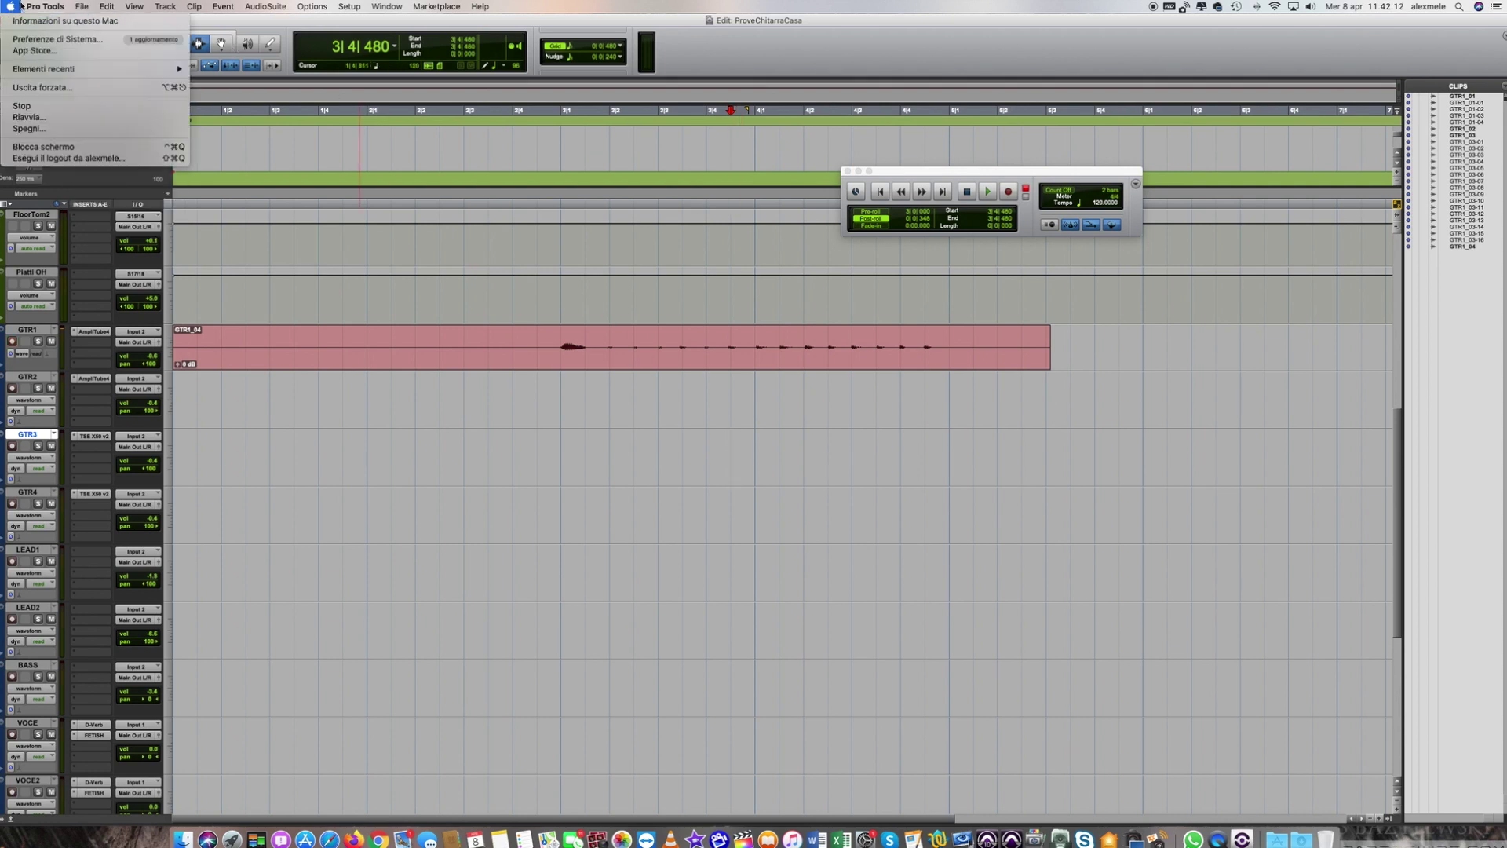
pyautogui.click(46, 21)
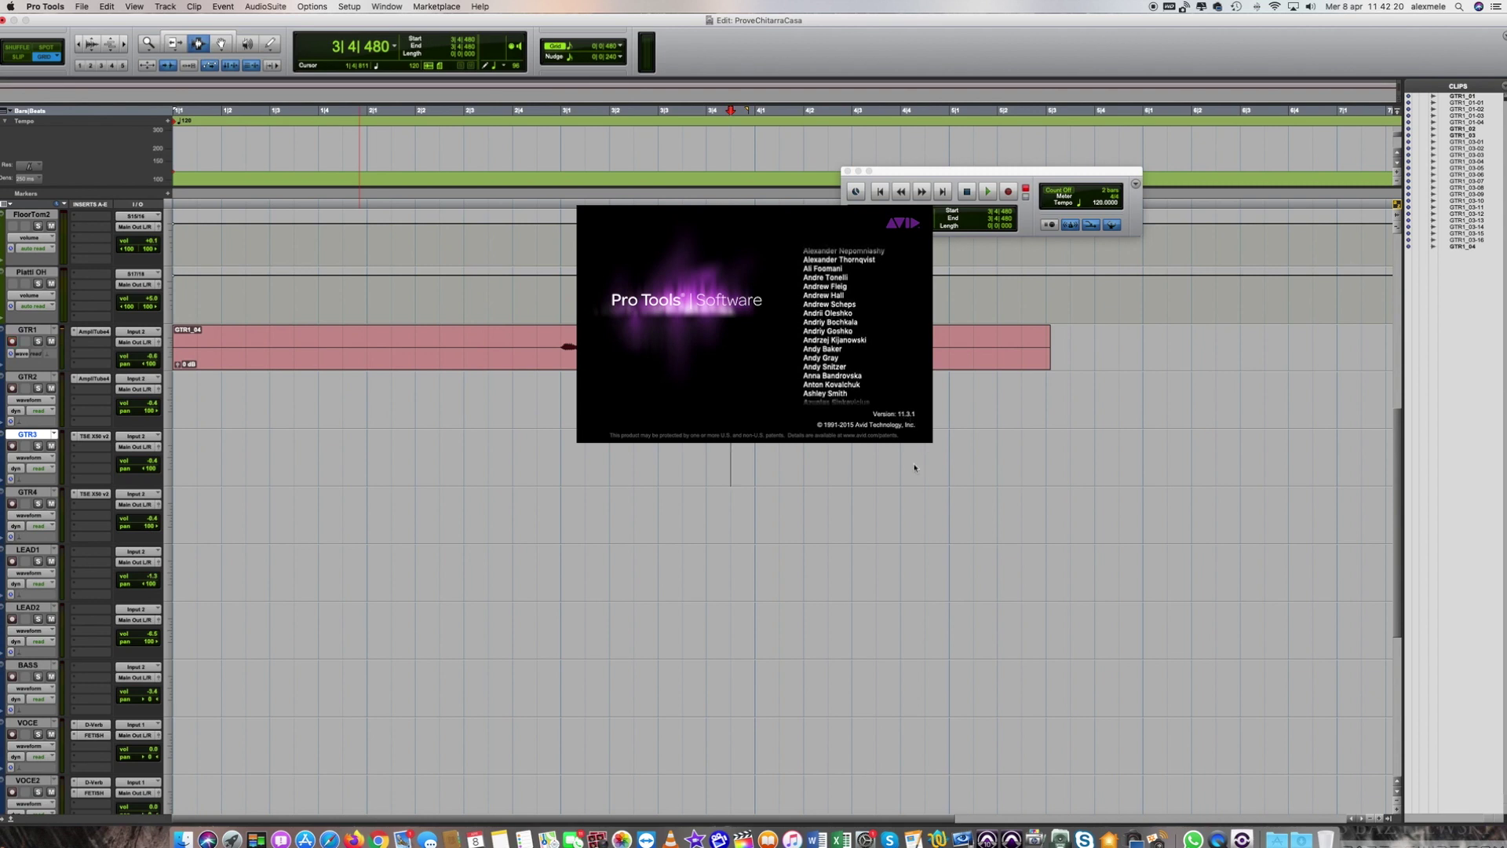
pyautogui.click(819, 354)
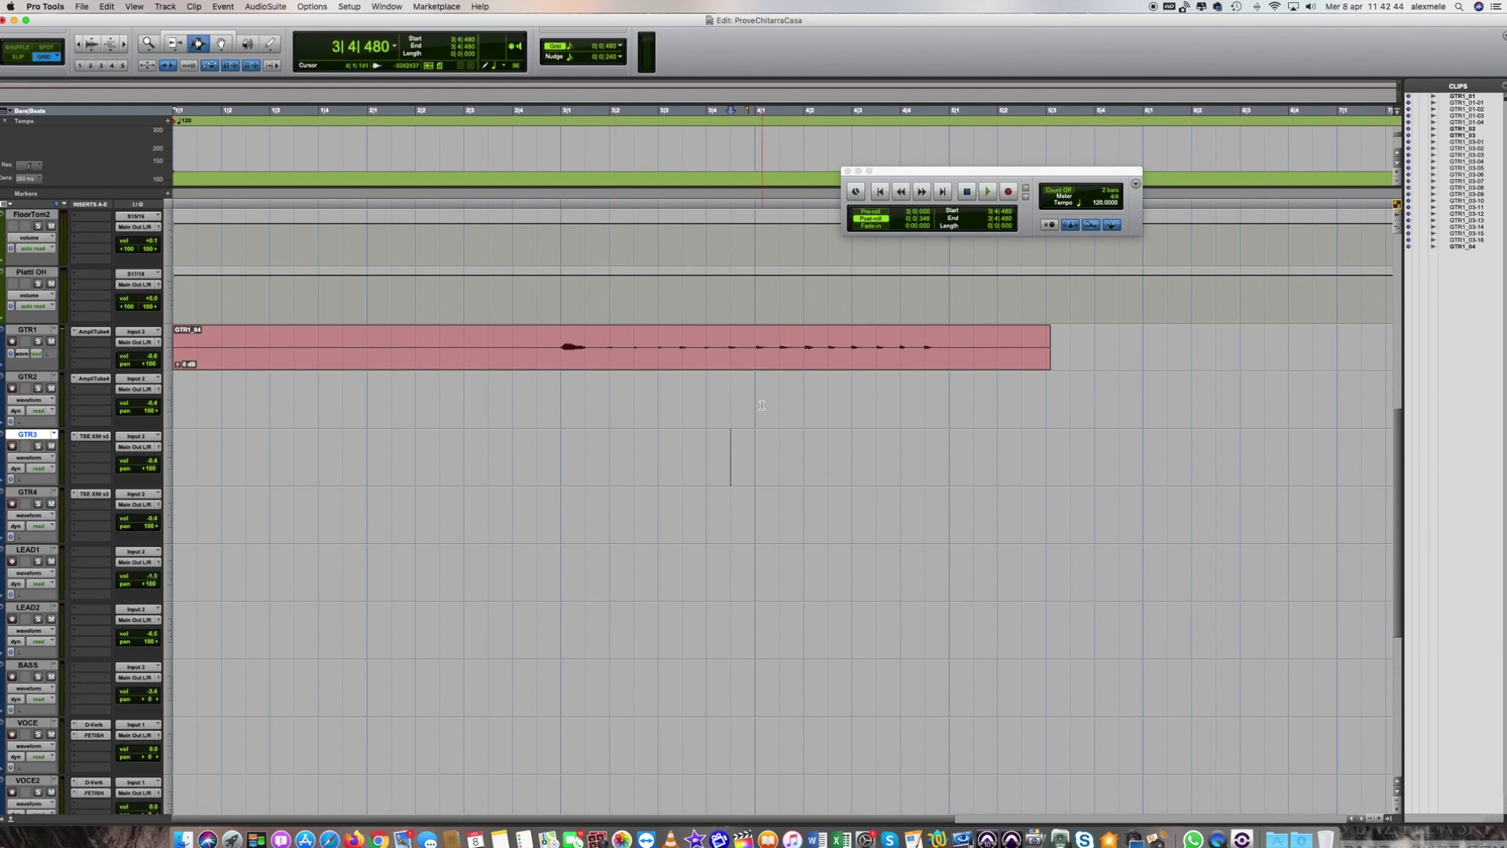
# Select bar 3 on the empty GTR2 track, and place the cursor there at 3|3|000.
pyautogui.moveTo(756, 397); pyautogui.dragTo(562, 397)
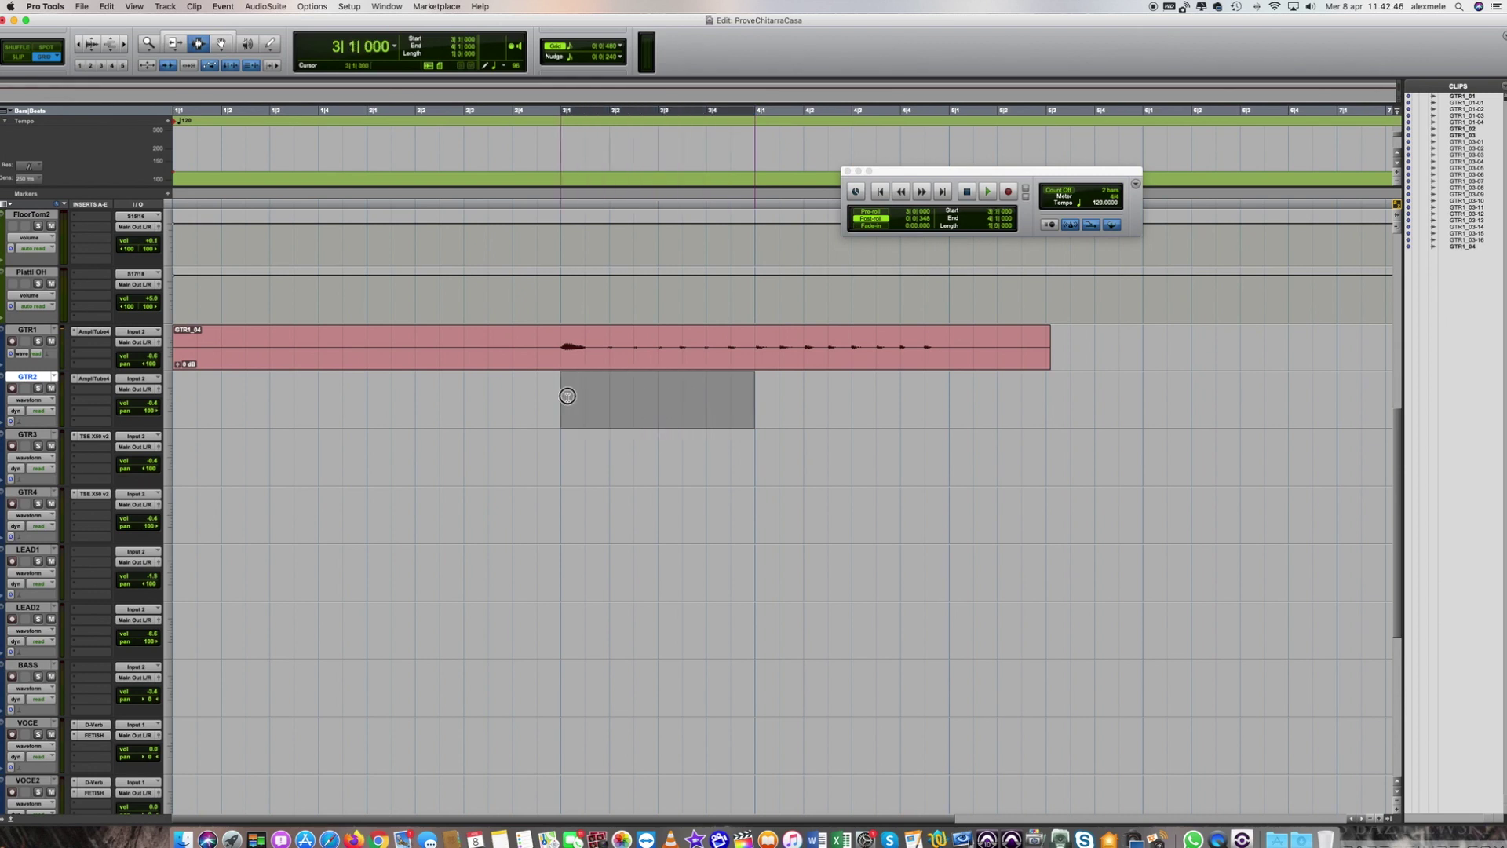
pyautogui.click(652, 402)
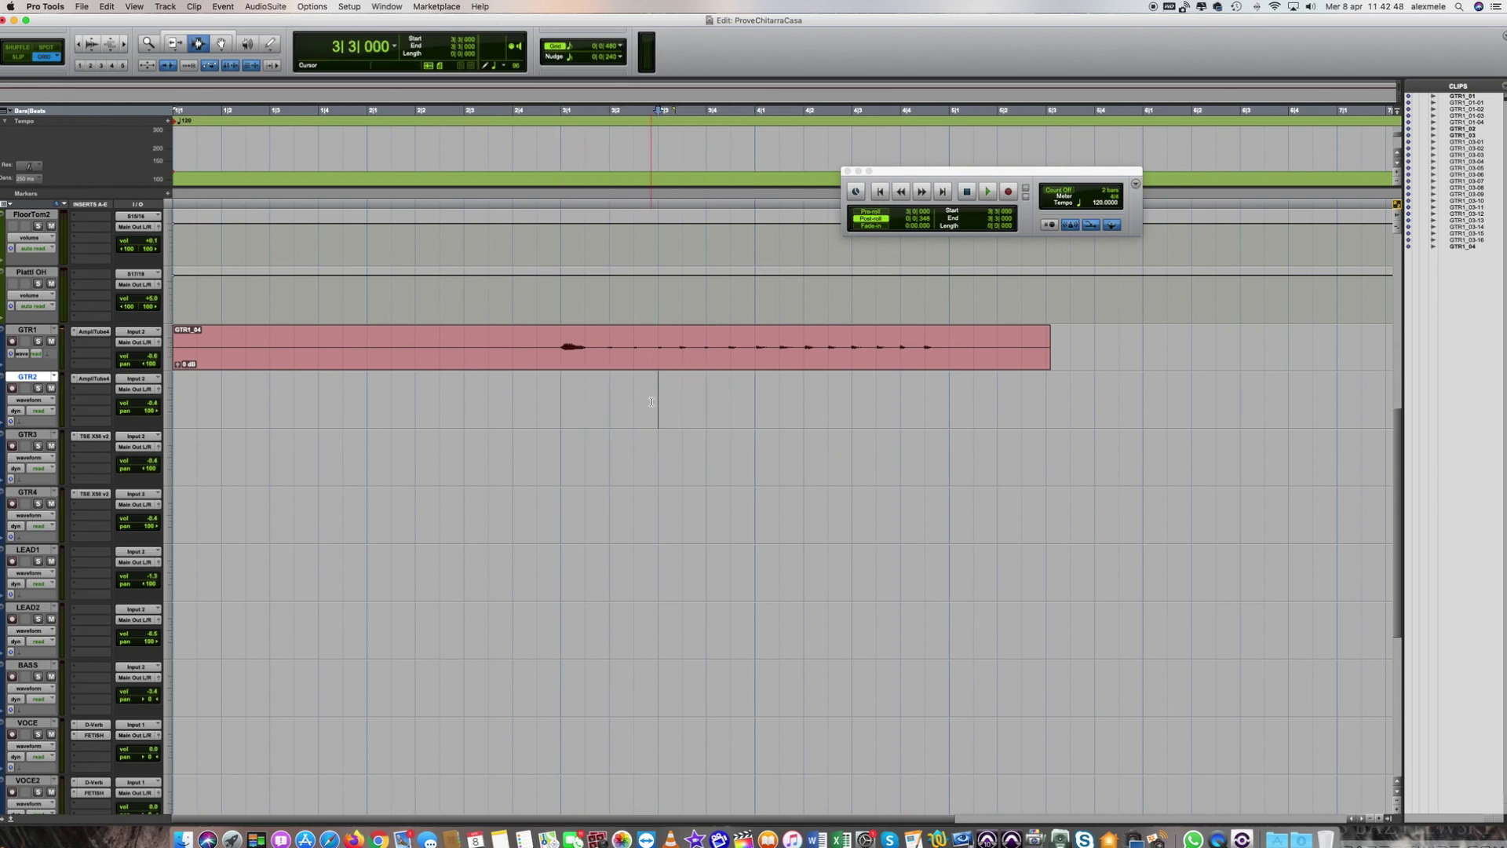